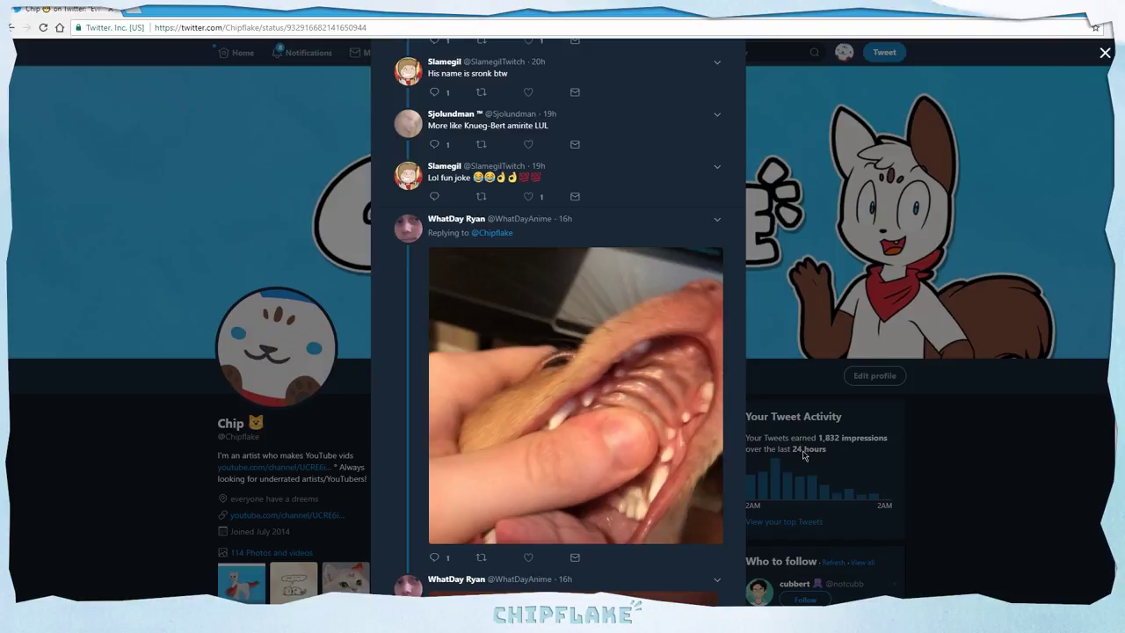
Step: Find the open-mouthed dog photo among the Twitter replies and sketch the dog's forehead line, snout, nose and lower jaw in Photoshop
{"action": "scroll", "coordinate": [804, 448], "scroll_direction": "down", "scroll_amount": 4}
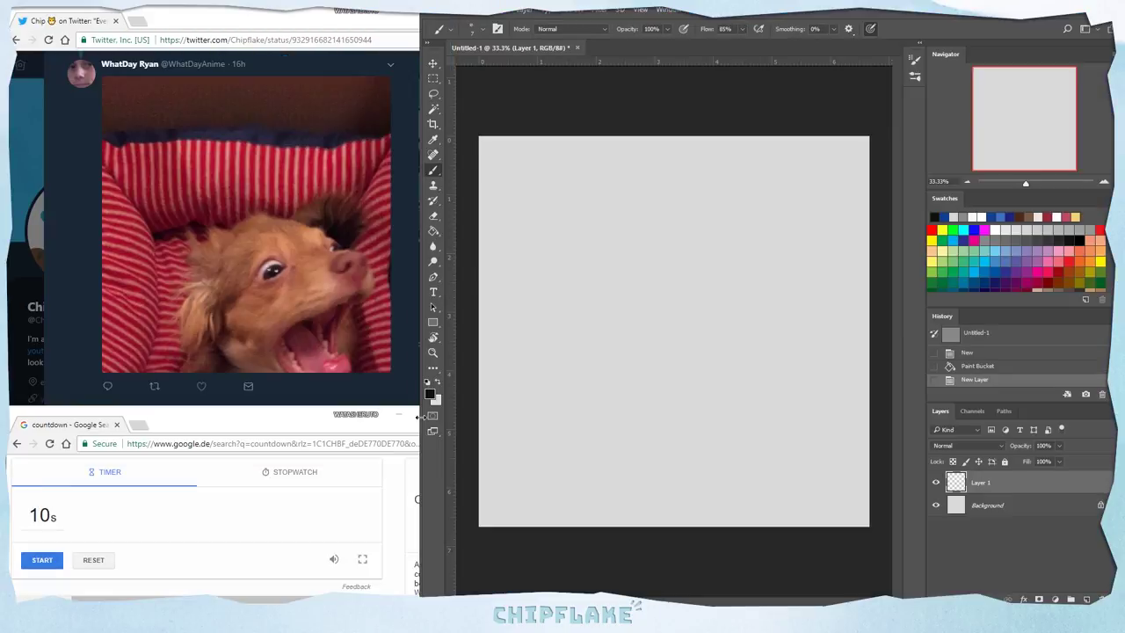
{"action": "mouse_move", "coordinate": [608, 255]}
{"action": "left_mouse_down"}
{"action": "mouse_move", "coordinate": [683, 291]}
{"action": "mouse_move", "coordinate": [632, 337]}
{"action": "mouse_move", "coordinate": [745, 338]}
{"action": "left_mouse_up"}
{"action": "key", "text": "ctrl+z"}
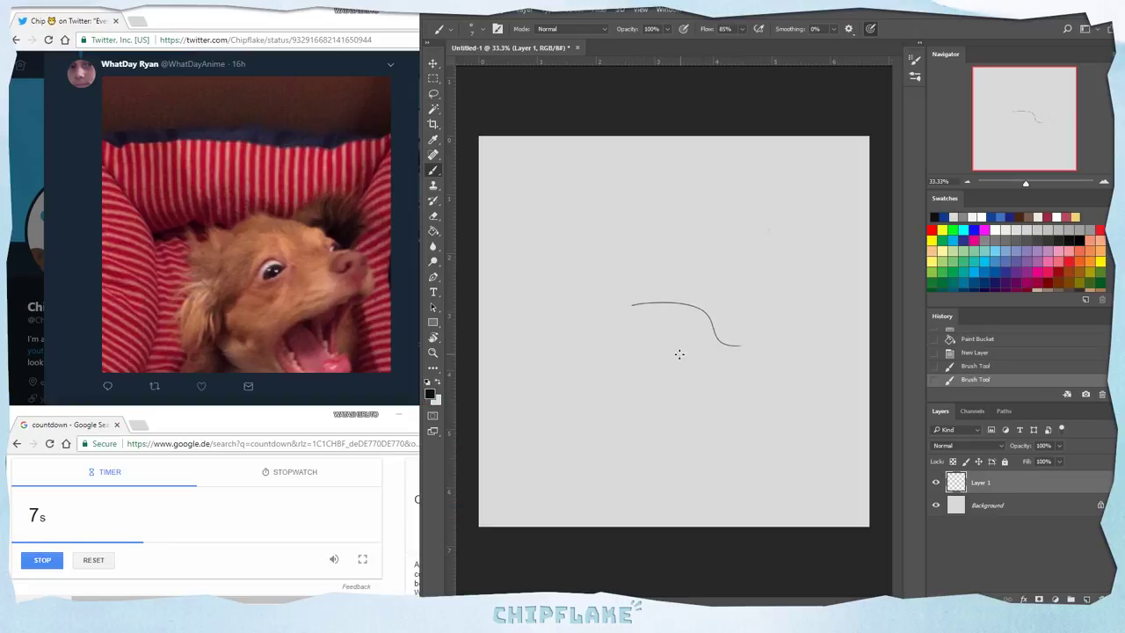
{"action": "mouse_move", "coordinate": [642, 346]}
{"action": "left_mouse_down"}
{"action": "mouse_move", "coordinate": [741, 341]}
{"action": "mouse_move", "coordinate": [751, 380]}
{"action": "mouse_move", "coordinate": [735, 371]}
{"action": "mouse_move", "coordinate": [745, 345]}
{"action": "mouse_move", "coordinate": [741, 363]}
{"action": "left_mouse_up"}
{"action": "mouse_move", "coordinate": [702, 359]}
{"action": "left_mouse_down"}
{"action": "mouse_move", "coordinate": [660, 388]}
{"action": "mouse_move", "coordinate": [731, 424]}
{"action": "left_mouse_up"}
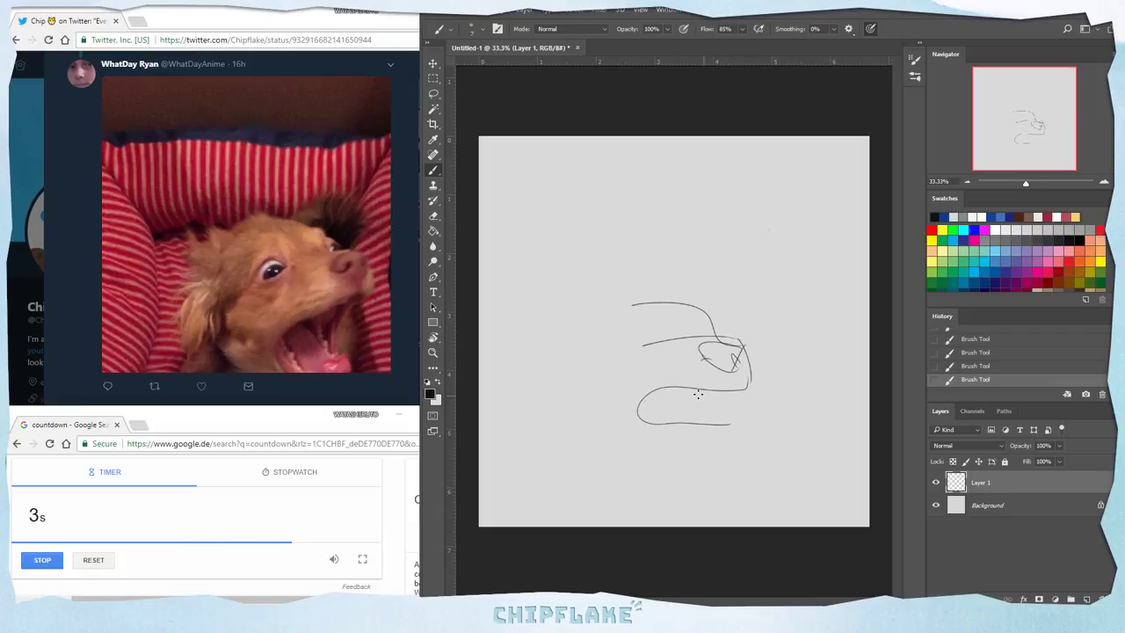
Step: Add the wavy line under the dog's upper jaw and draw both eyes with pupils
{"action": "left_click_drag", "start_coordinate": [670, 391], "coordinate": [740, 386]}
{"action": "left_click_drag", "start_coordinate": [623, 323], "coordinate": [625, 331]}
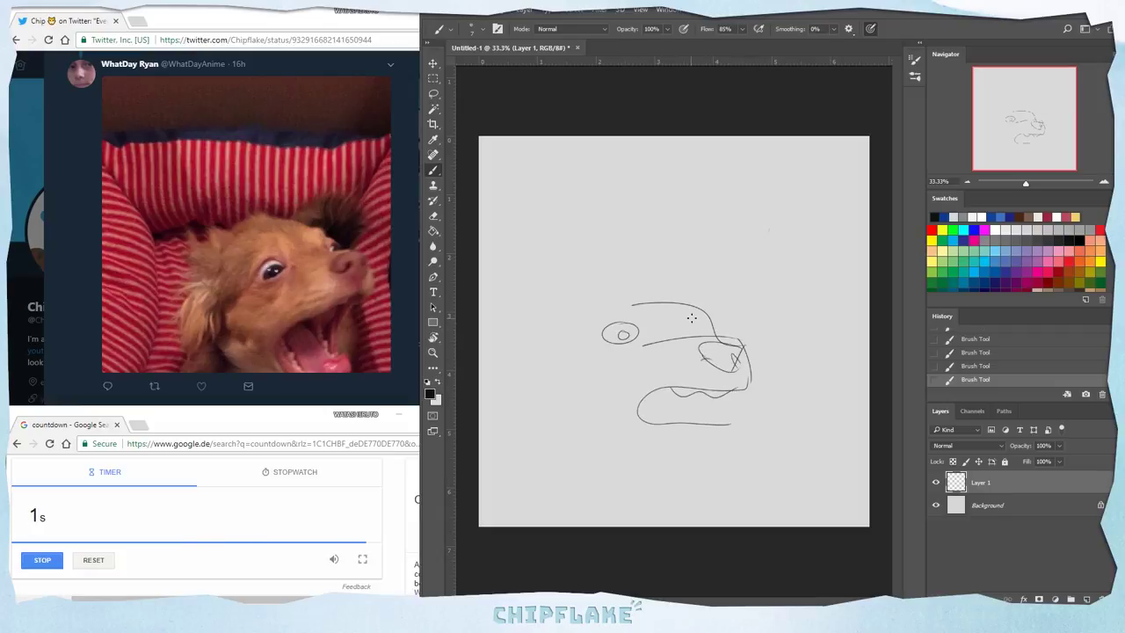
{"action": "left_click_drag", "start_coordinate": [702, 315], "coordinate": [700, 314]}
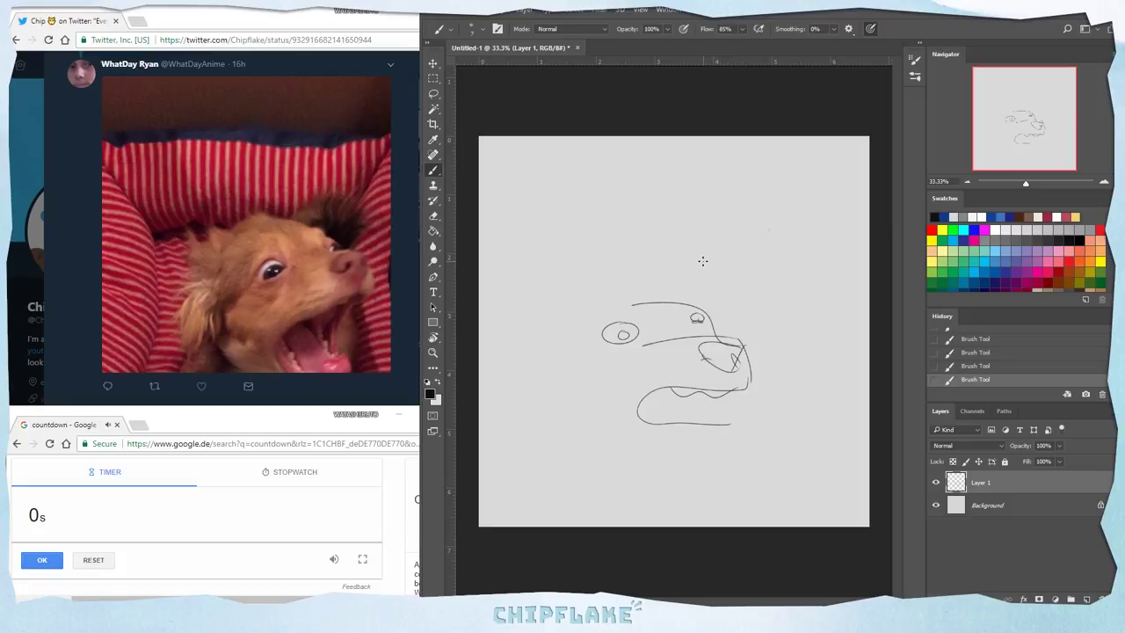
Step: Find the photo of the white cat with the banana in the Twitter replies and sketch its oval head, ears and face on Layer 2
{"action": "key", "text": "alt+Tab"}
{"action": "key", "text": "alt+Tab"}
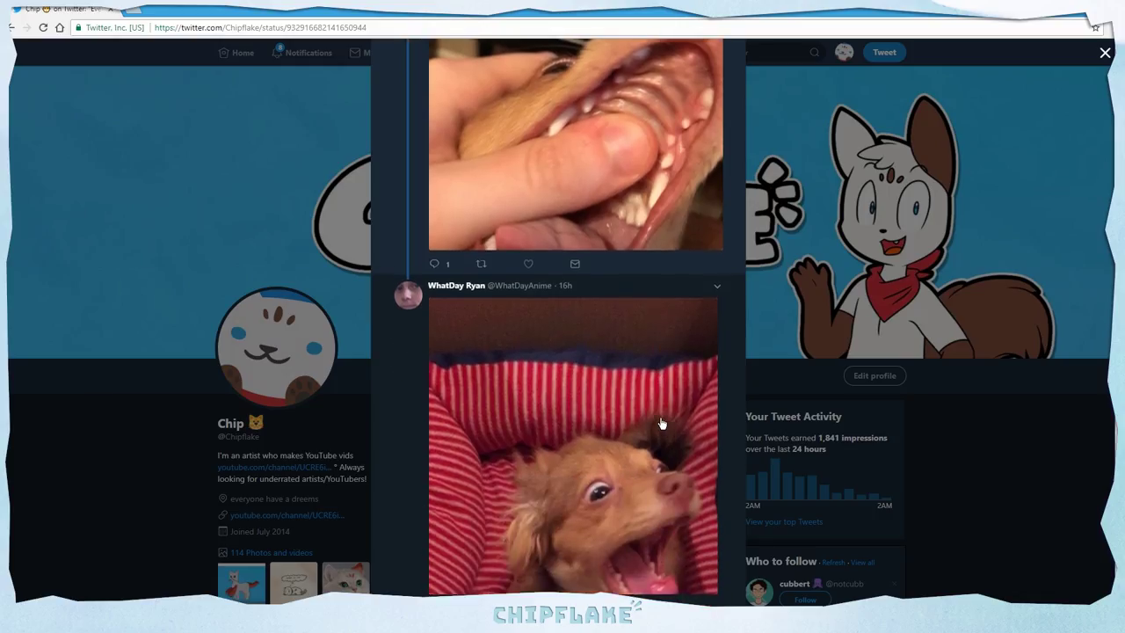
{"action": "scroll", "coordinate": [794, 322], "scroll_direction": "down", "scroll_amount": 1}
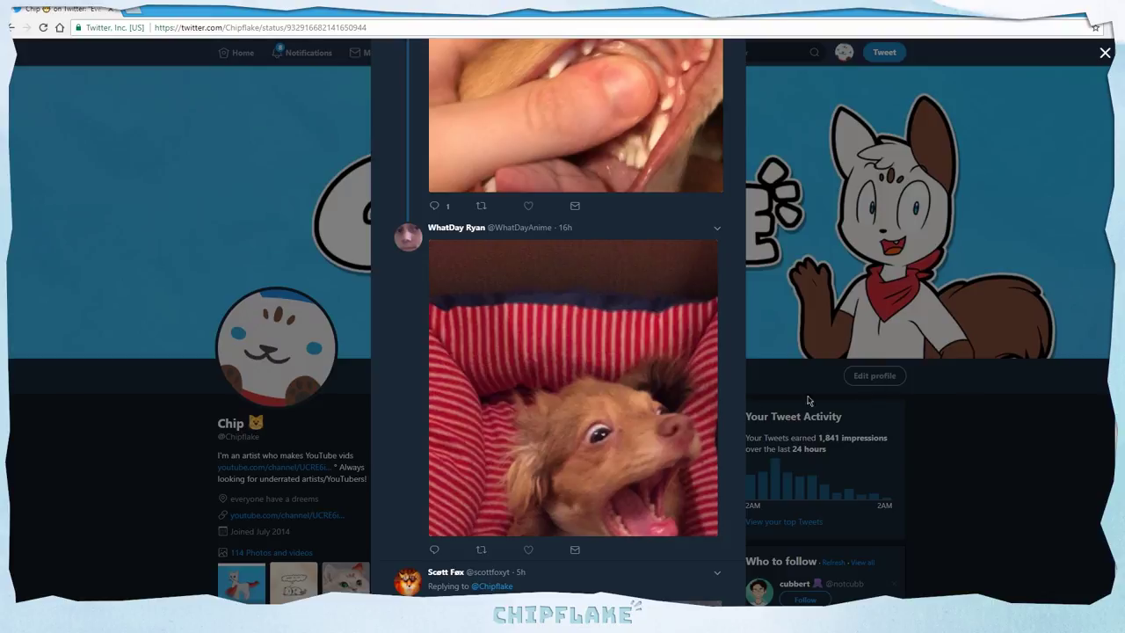
{"action": "scroll", "coordinate": [853, 321], "scroll_direction": "down", "scroll_amount": 5}
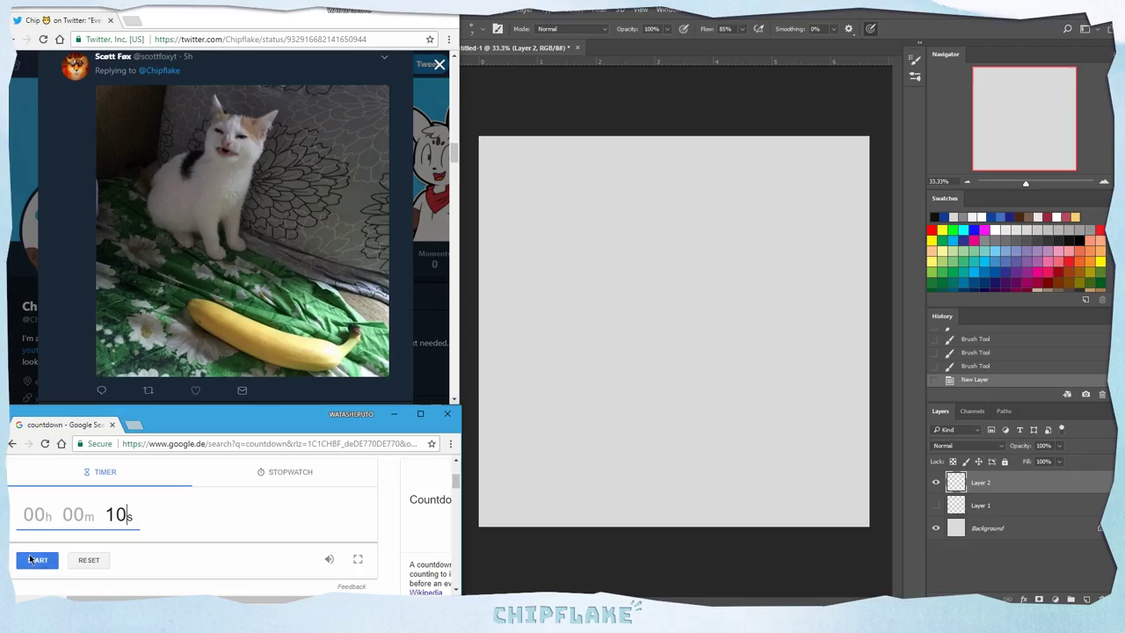
{"action": "left_click", "coordinate": [713, 319]}
{"action": "left_click_drag", "start_coordinate": [594, 236], "coordinate": [587, 280]}
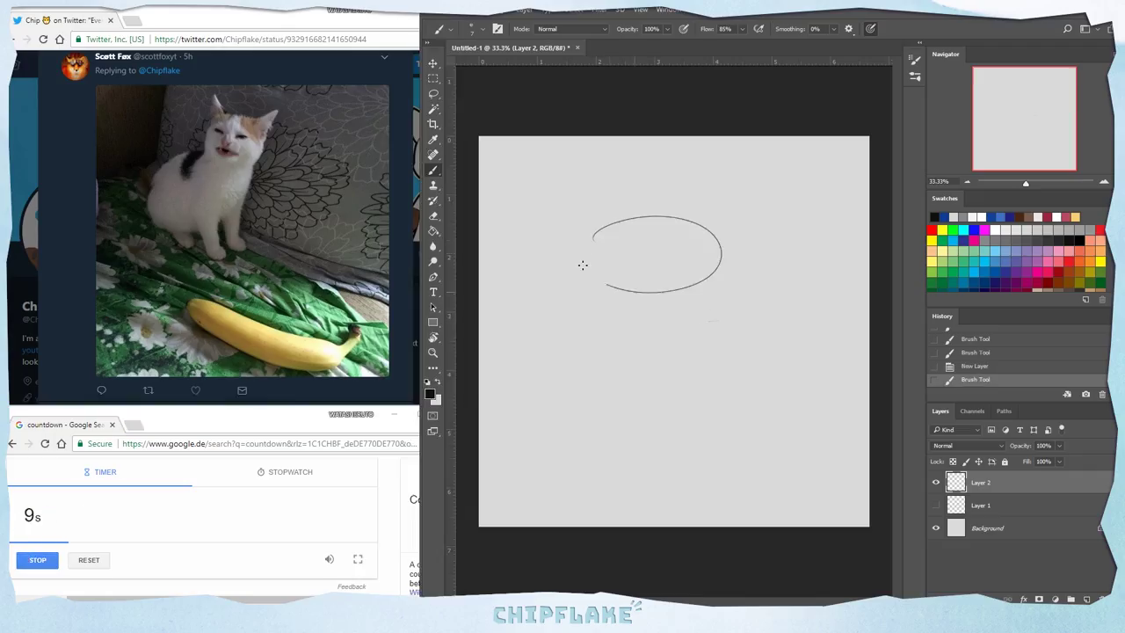
{"action": "left_click_drag", "start_coordinate": [685, 216], "coordinate": [725, 227]}
{"action": "left_click_drag", "start_coordinate": [604, 218], "coordinate": [630, 217]}
{"action": "left_click_drag", "start_coordinate": [636, 261], "coordinate": [691, 253]}
Step: Sketch the sitting cat's rounded body, front legs and paws below the head
{"action": "mouse_move", "coordinate": [610, 247]}
{"action": "left_mouse_down"}
{"action": "mouse_move", "coordinate": [683, 284]}
{"action": "mouse_move", "coordinate": [648, 275]}
{"action": "mouse_move", "coordinate": [676, 282]}
{"action": "mouse_move", "coordinate": [700, 362]}
{"action": "left_mouse_up"}
{"action": "mouse_move", "coordinate": [594, 280]}
{"action": "left_mouse_down"}
{"action": "mouse_move", "coordinate": [575, 289]}
{"action": "mouse_move", "coordinate": [666, 408]}
{"action": "left_mouse_up"}
{"action": "left_click_drag", "start_coordinate": [627, 338], "coordinate": [620, 444]}
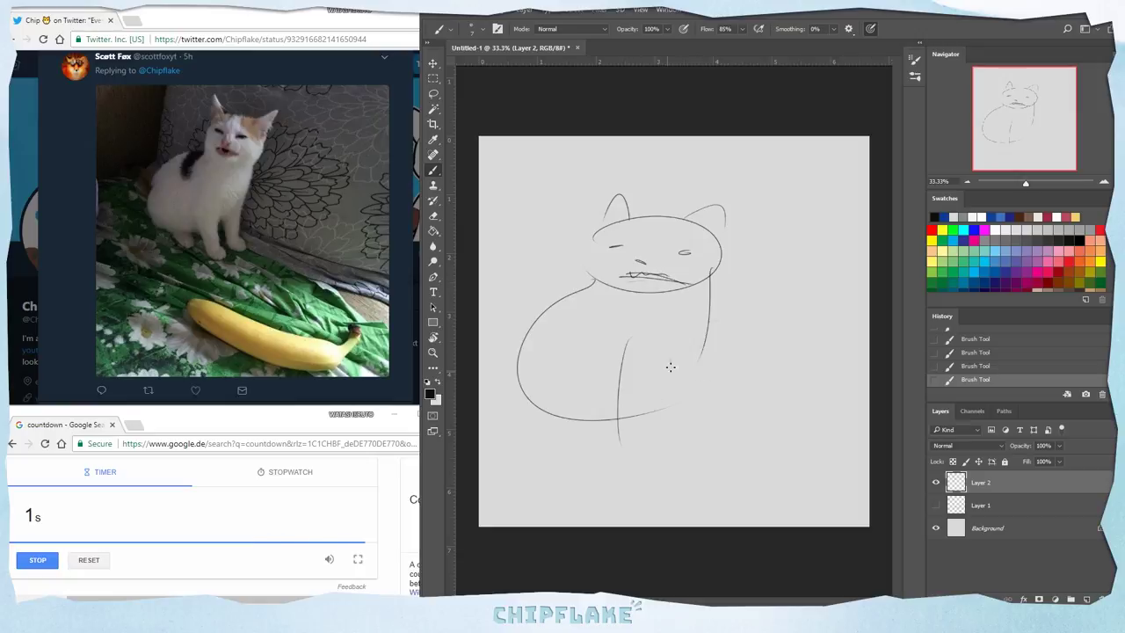
{"action": "left_click_drag", "start_coordinate": [670, 359], "coordinate": [671, 429]}
{"action": "mouse_move", "coordinate": [708, 327]}
{"action": "left_mouse_down"}
{"action": "mouse_move", "coordinate": [686, 438]}
{"action": "mouse_move", "coordinate": [652, 439]}
{"action": "left_mouse_up"}
{"action": "left_click_drag", "start_coordinate": [652, 438], "coordinate": [726, 445]}
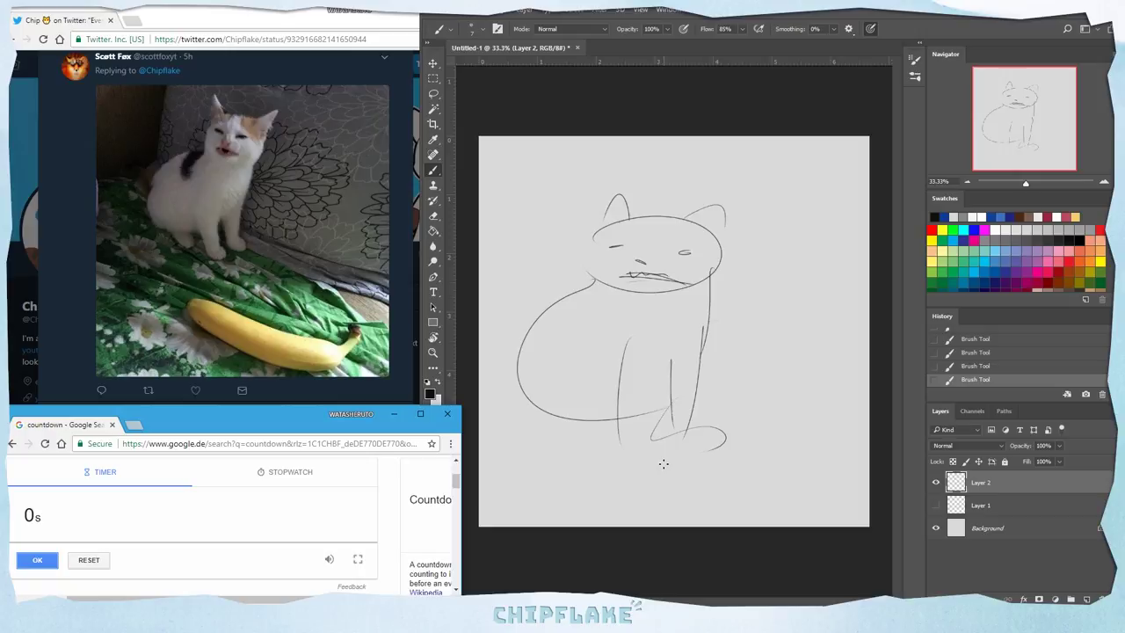
{"action": "left_click", "coordinate": [664, 465]}
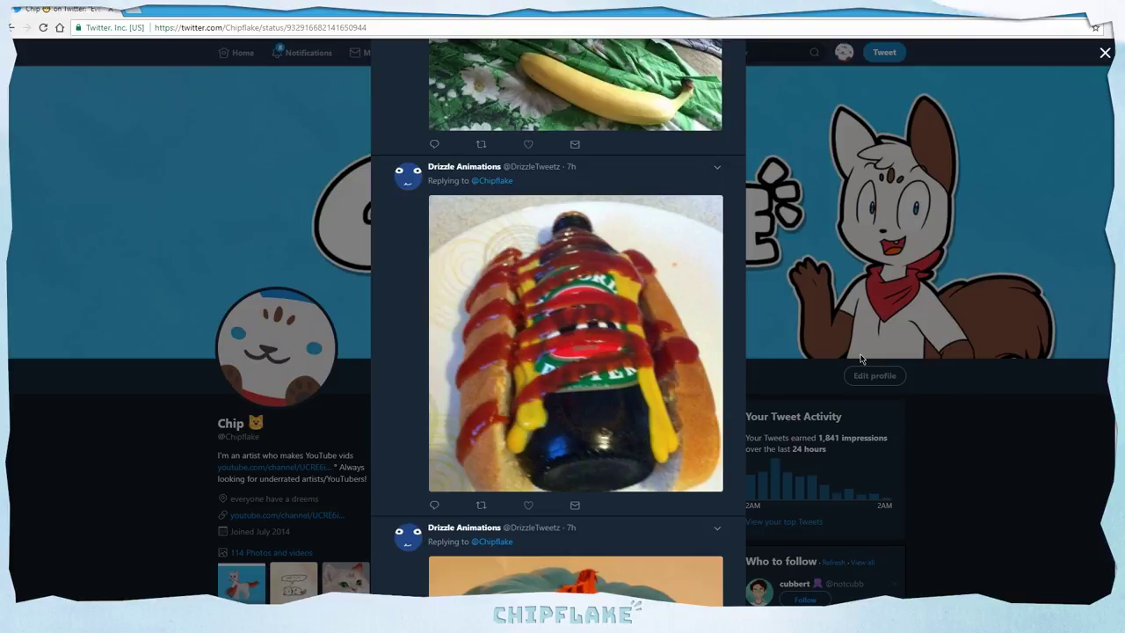
Step: Find the orange toothpaste cat photo in the Twitter replies and restart the 10-second countdown
{"action": "scroll", "coordinate": [862, 359], "scroll_direction": "down", "scroll_amount": 10}
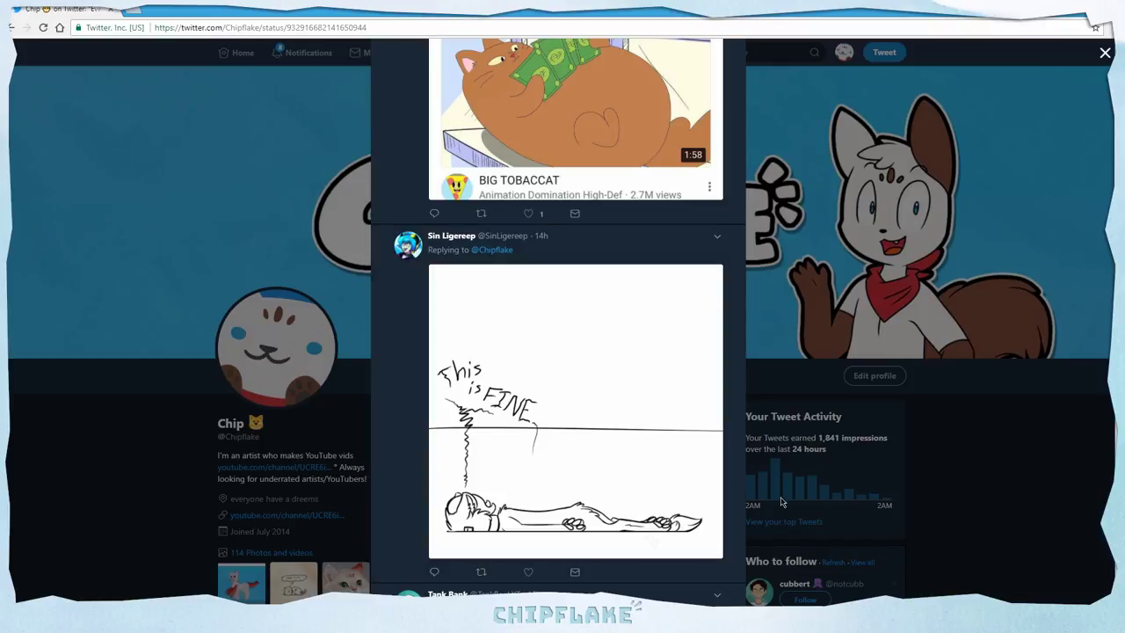
{"action": "scroll", "coordinate": [791, 474], "scroll_direction": "down", "scroll_amount": 4}
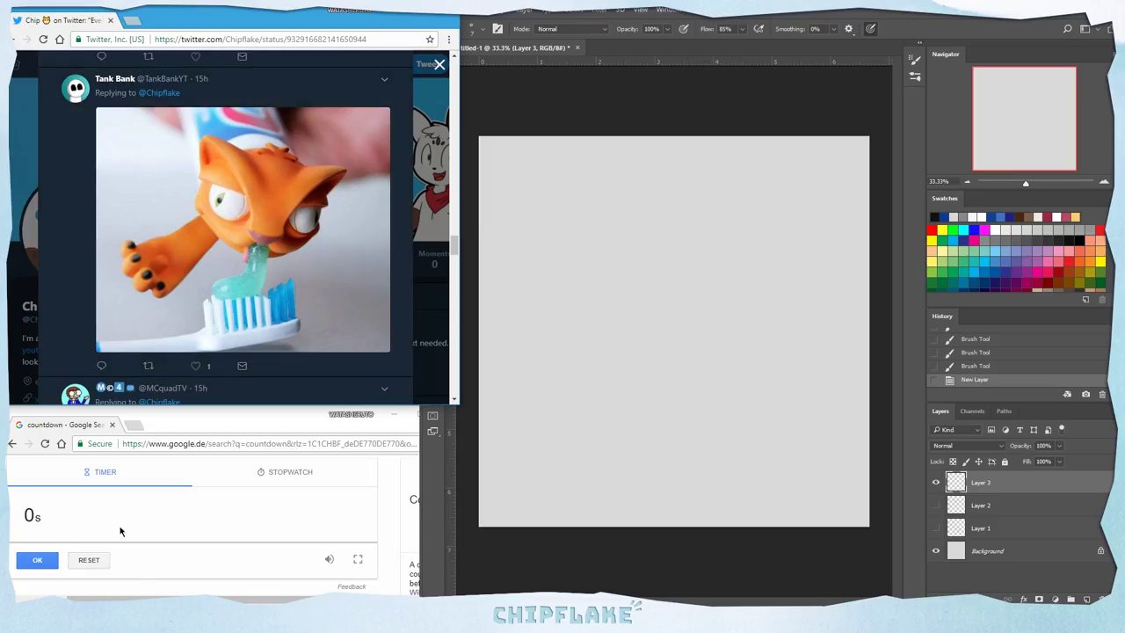
{"action": "left_click", "coordinate": [84, 560]}
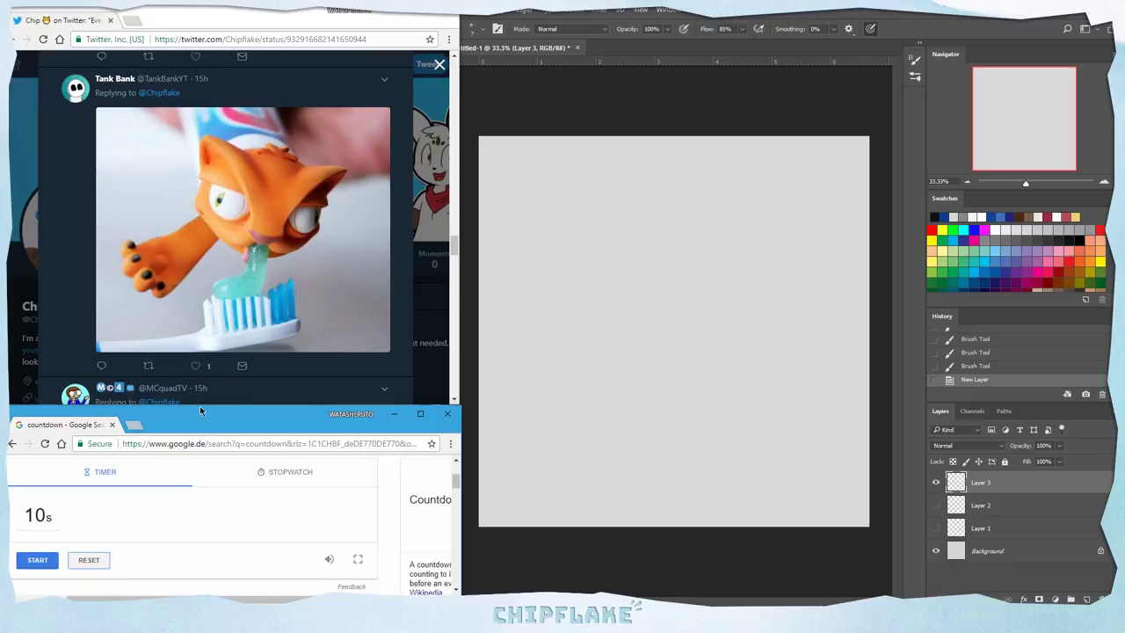
{"action": "key", "text": "shift+Tab"}
{"action": "key", "text": "Return"}
Step: Sketch the toothpaste cat's egg-shaped head, two pointed ears and eye outlines on Layer 3
{"action": "left_click", "coordinate": [568, 247]}
{"action": "left_click_drag", "start_coordinate": [609, 250], "coordinate": [604, 283]}
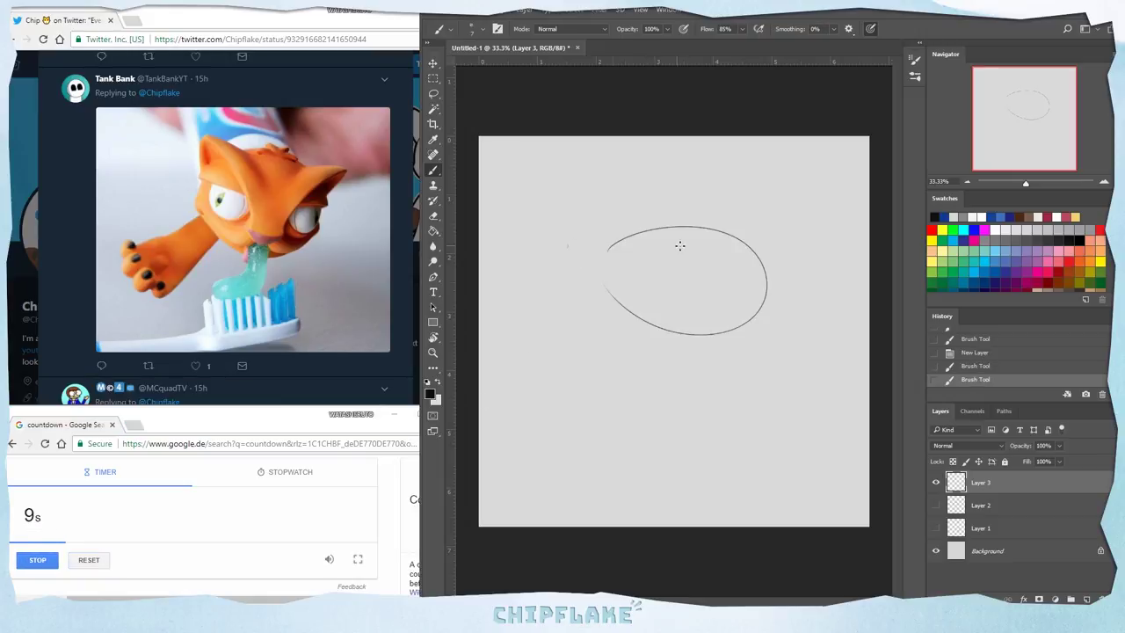
{"action": "mouse_move", "coordinate": [675, 230]}
{"action": "left_mouse_down"}
{"action": "mouse_move", "coordinate": [646, 216]}
{"action": "mouse_move", "coordinate": [596, 254]}
{"action": "left_mouse_up"}
{"action": "left_click_drag", "start_coordinate": [718, 230], "coordinate": [768, 257]}
{"action": "left_click_drag", "start_coordinate": [648, 273], "coordinate": [667, 283]}
{"action": "mouse_move", "coordinate": [765, 280]}
{"action": "left_mouse_down"}
{"action": "mouse_move", "coordinate": [729, 293]}
{"action": "mouse_move", "coordinate": [763, 289]}
{"action": "left_mouse_up"}
Step: Draw the toothpaste flowing from the cat's mouth and add the pupils to its eyes
{"action": "mouse_move", "coordinate": [677, 322]}
{"action": "left_mouse_down"}
{"action": "mouse_move", "coordinate": [718, 322]}
{"action": "mouse_move", "coordinate": [703, 443]}
{"action": "left_mouse_up"}
{"action": "left_click_drag", "start_coordinate": [714, 324], "coordinate": [737, 389]}
{"action": "left_click_drag", "start_coordinate": [685, 317], "coordinate": [697, 306]}
{"action": "left_click_drag", "start_coordinate": [637, 285], "coordinate": [634, 287]}
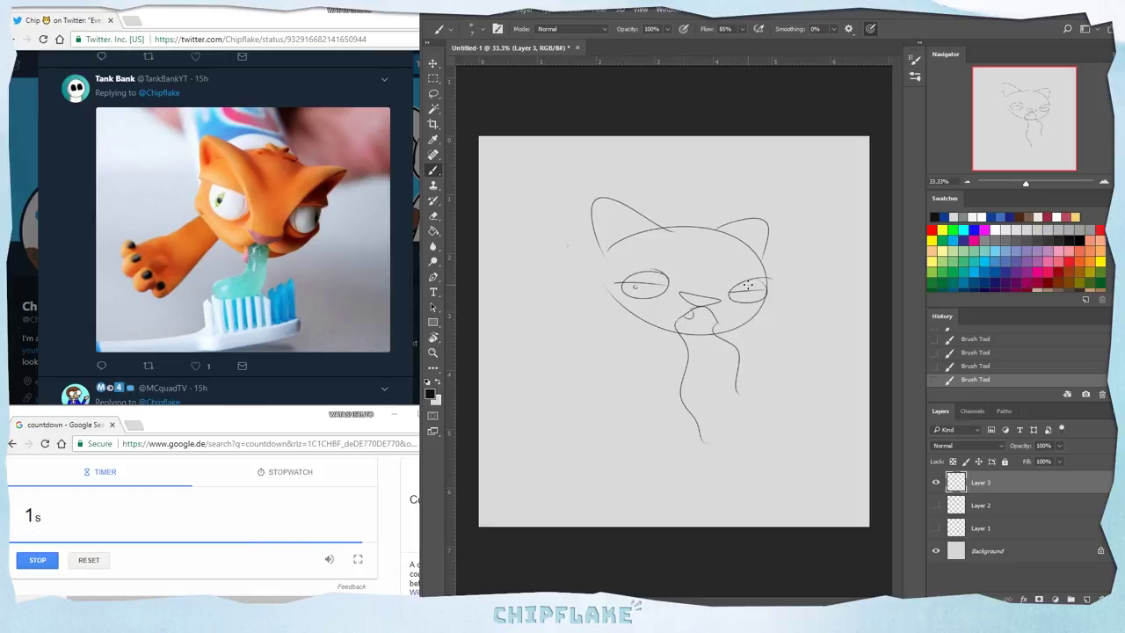
{"action": "left_click_drag", "start_coordinate": [762, 289], "coordinate": [758, 292]}
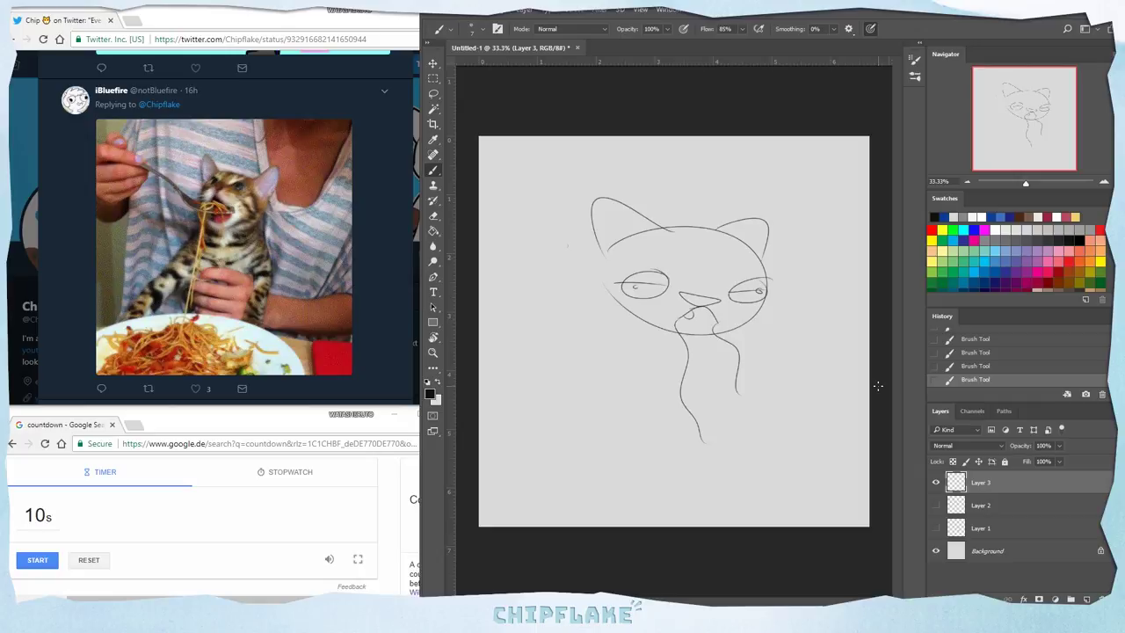
Step: Hide the toothpaste cat layer, add a new blank layer and start the 10-second countdown
{"action": "left_click", "coordinate": [935, 482]}
{"action": "left_click", "coordinate": [1087, 599]}
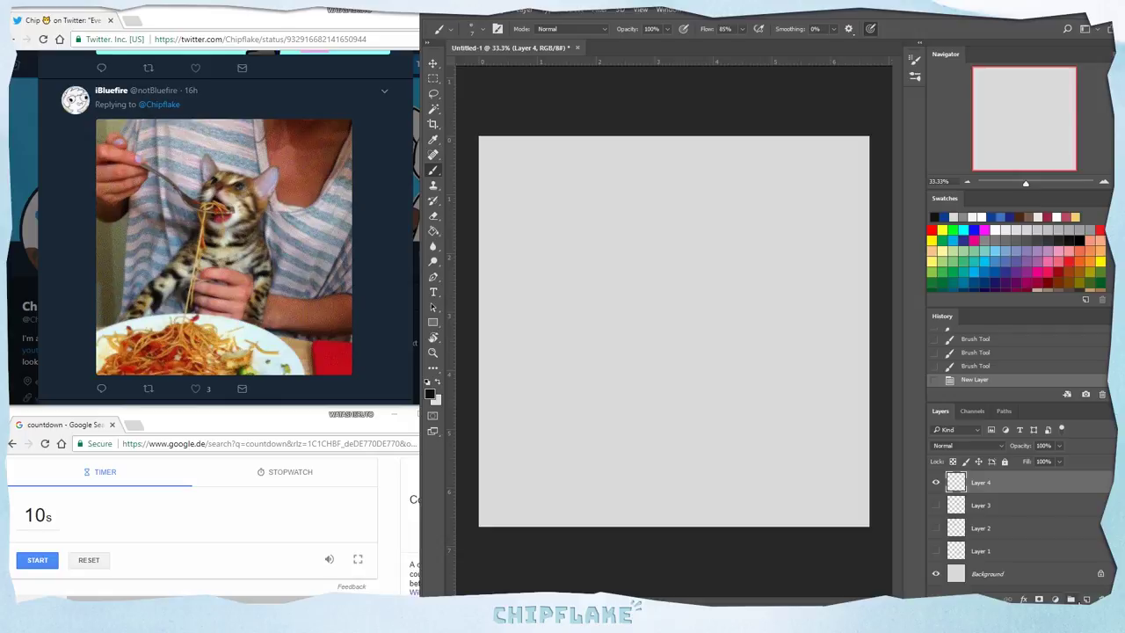
{"action": "left_click", "coordinate": [37, 560]}
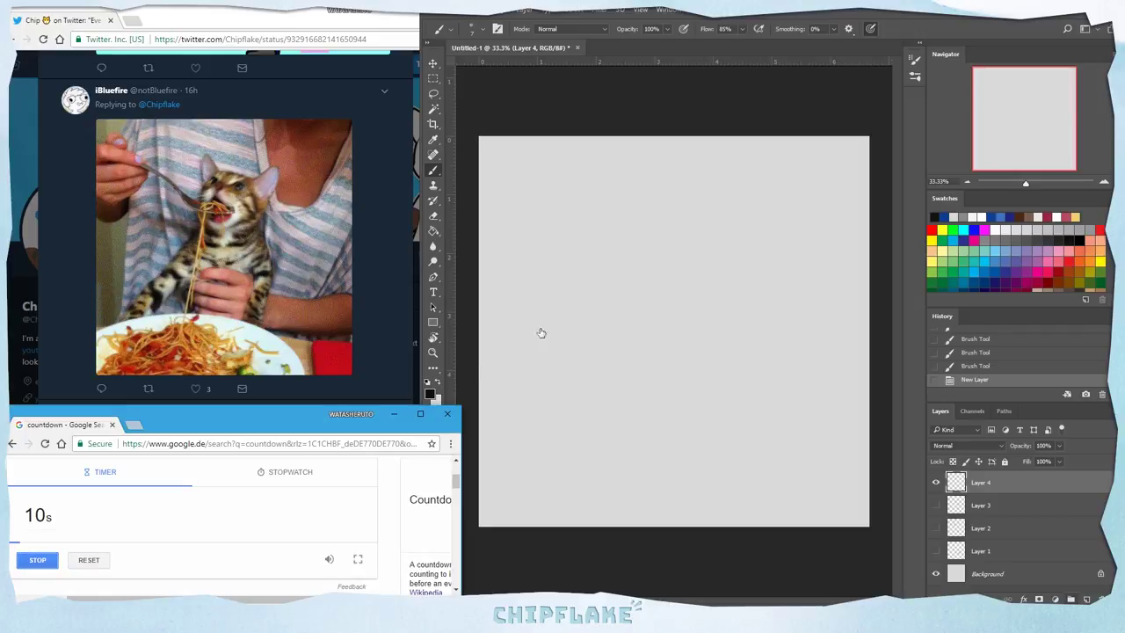
Step: Sketch the spaghetti-eating cat's round head and both ears on Layer 4
{"action": "left_click", "coordinate": [719, 242]}
{"action": "mouse_move", "coordinate": [719, 242]}
{"action": "left_mouse_down"}
{"action": "mouse_move", "coordinate": [629, 277]}
{"action": "mouse_move", "coordinate": [663, 216]}
{"action": "mouse_move", "coordinate": [726, 244]}
{"action": "left_mouse_up"}
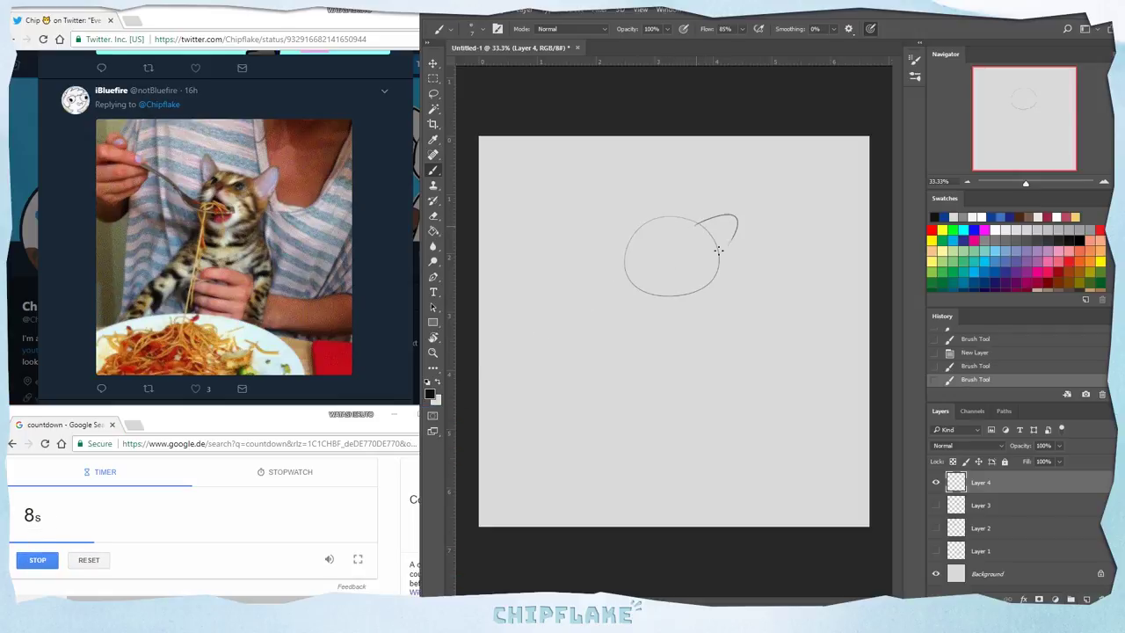
{"action": "left_click_drag", "start_coordinate": [640, 221], "coordinate": [615, 225]}
Step: Add the cat's eyes, mouth and hanging spaghetti strands, and draw the lines of its body and outstretched arm
{"action": "mouse_move", "coordinate": [650, 259]}
{"action": "left_mouse_down"}
{"action": "mouse_move", "coordinate": [680, 280]}
{"action": "mouse_move", "coordinate": [647, 278]}
{"action": "mouse_move", "coordinate": [649, 360]}
{"action": "left_mouse_up"}
{"action": "left_click", "coordinate": [643, 241]}
{"action": "left_click_drag", "start_coordinate": [667, 268], "coordinate": [655, 333]}
{"action": "mouse_move", "coordinate": [632, 271]}
{"action": "left_mouse_down"}
{"action": "mouse_move", "coordinate": [674, 266]}
{"action": "mouse_move", "coordinate": [590, 294]}
{"action": "left_mouse_up"}
{"action": "left_click_drag", "start_coordinate": [714, 299], "coordinate": [706, 404]}
{"action": "left_click_drag", "start_coordinate": [642, 299], "coordinate": [585, 348]}
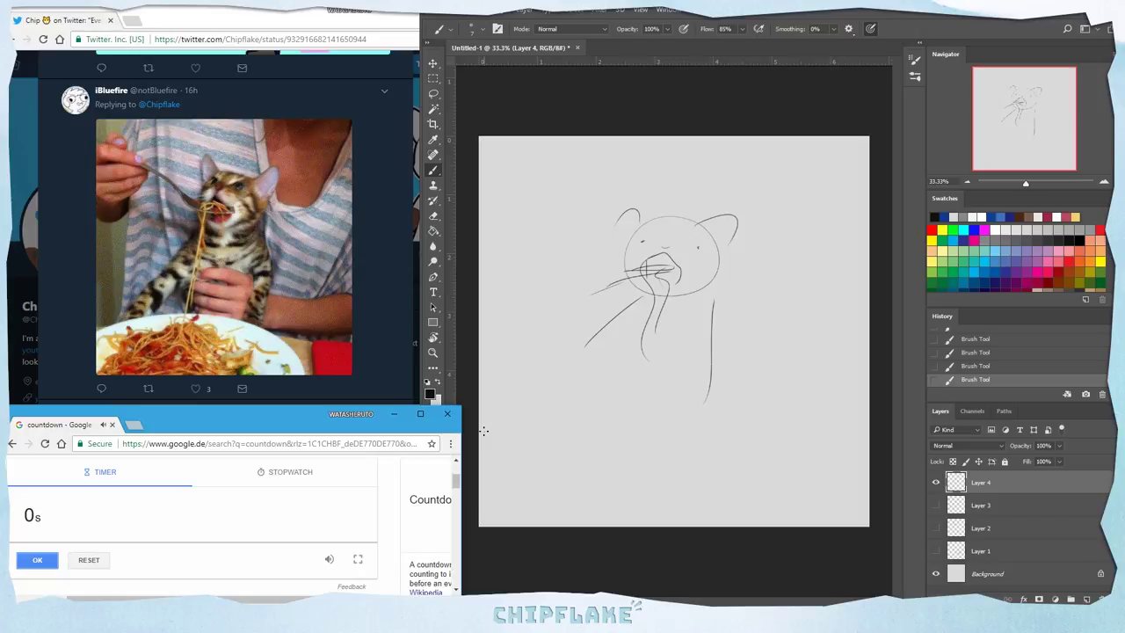
Step: Compare the sketches on Layer 3 and Layer 4 by alternating their visibility, leaving only Layer 4 shown
{"action": "left_click", "coordinate": [1018, 504]}
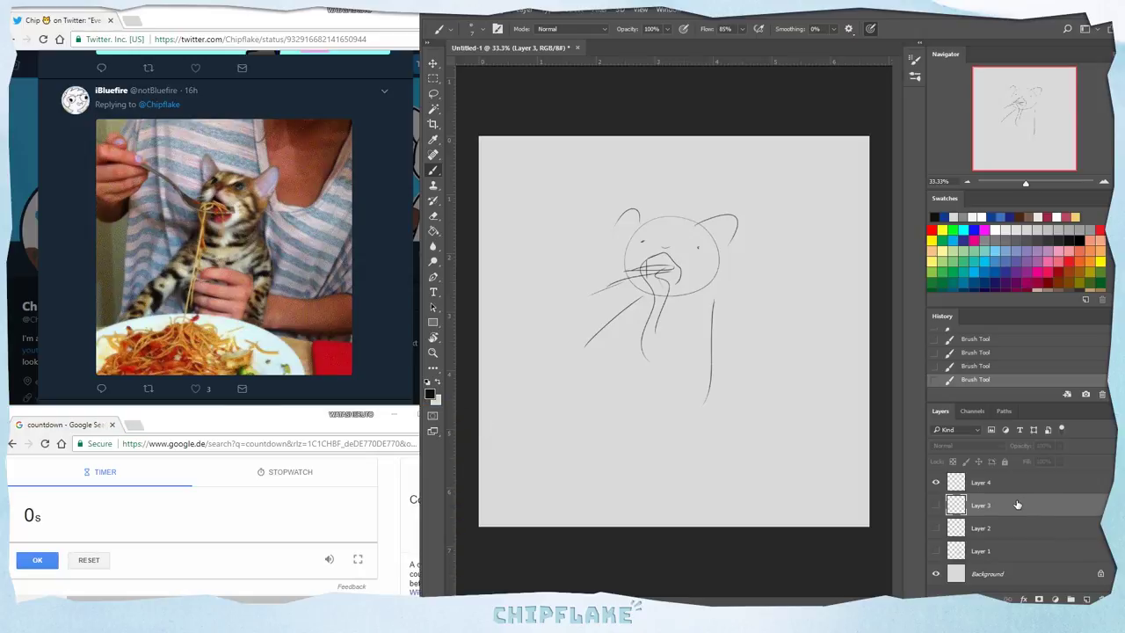
{"action": "left_click", "coordinate": [935, 505]}
{"action": "left_click", "coordinate": [937, 483]}
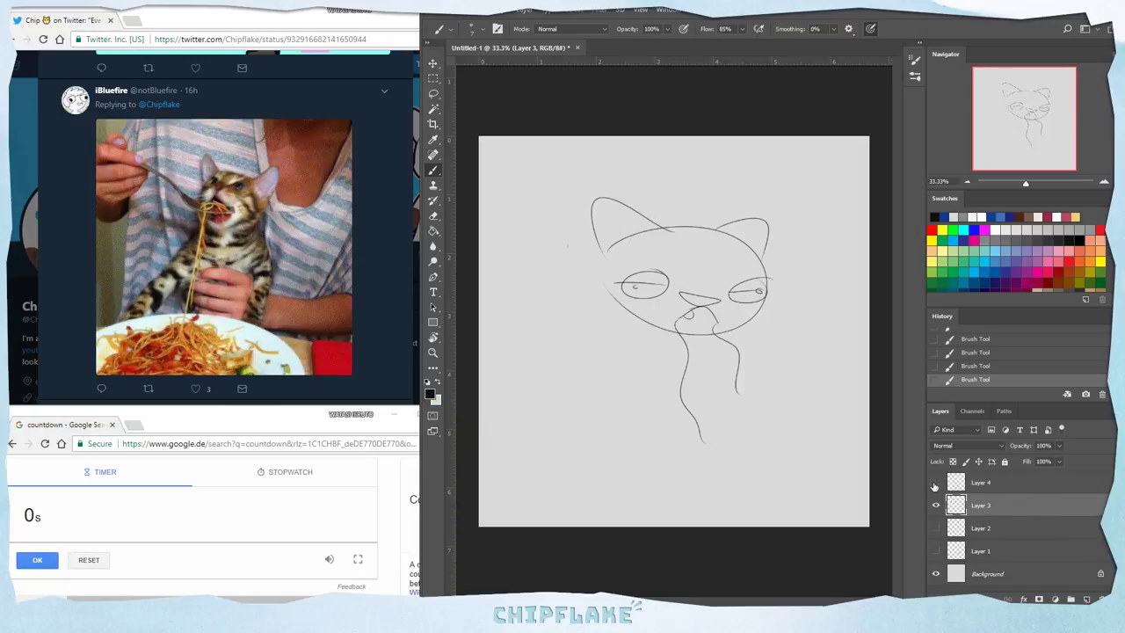
{"action": "left_click", "coordinate": [937, 483]}
{"action": "left_click", "coordinate": [936, 505]}
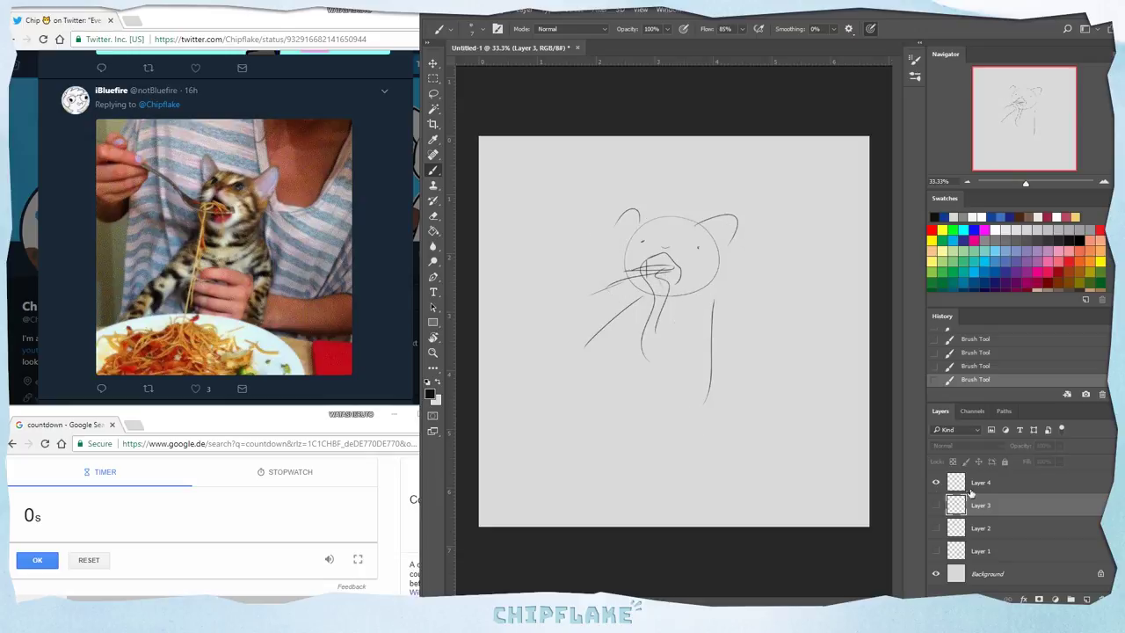
{"action": "left_click", "coordinate": [989, 483]}
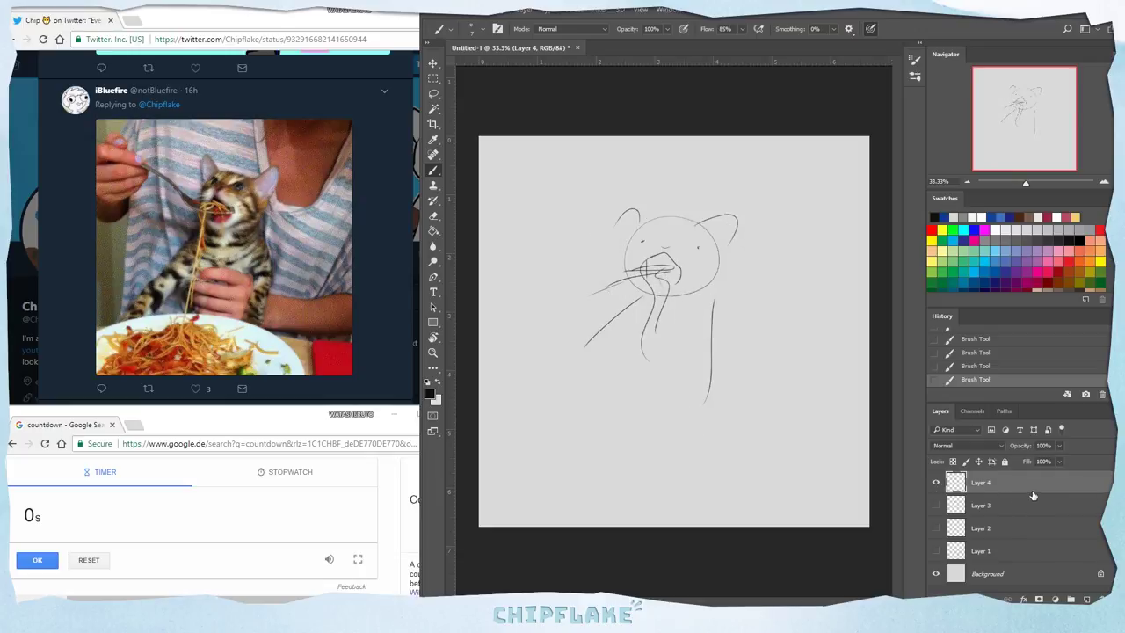
{"action": "left_click", "coordinate": [936, 505]}
{"action": "left_click", "coordinate": [936, 483]}
{"action": "left_click", "coordinate": [936, 483]}
{"action": "left_click", "coordinate": [936, 505]}
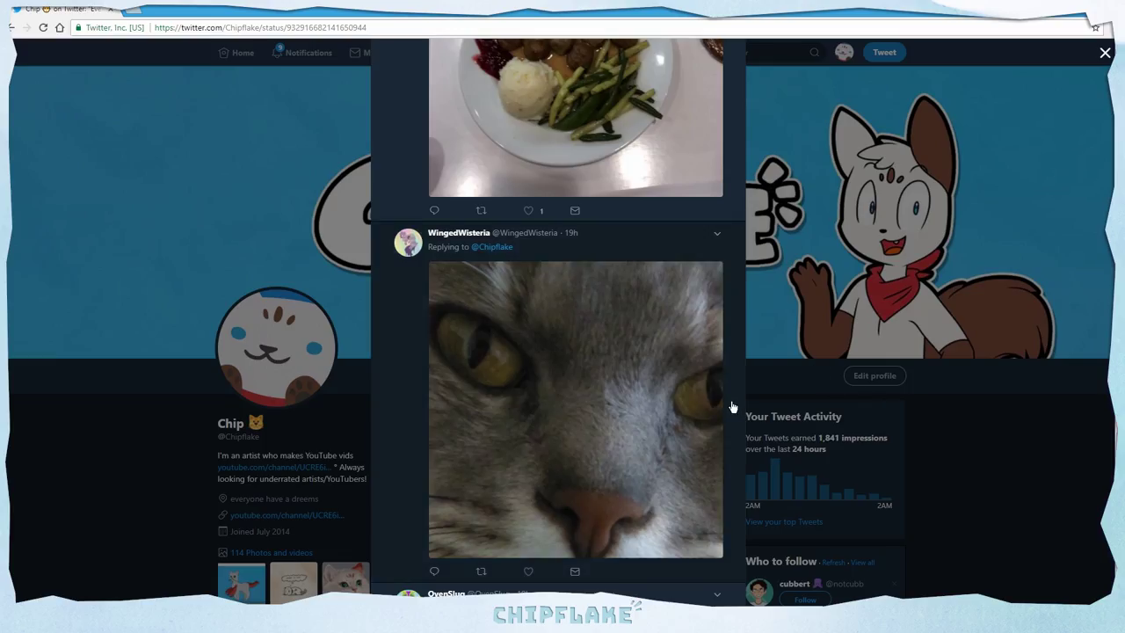
Step: Find the boxing kangaroo photo in the Twitter replies and restart the 10-second countdown
{"action": "scroll", "coordinate": [891, 417], "scroll_direction": "down", "scroll_amount": 4}
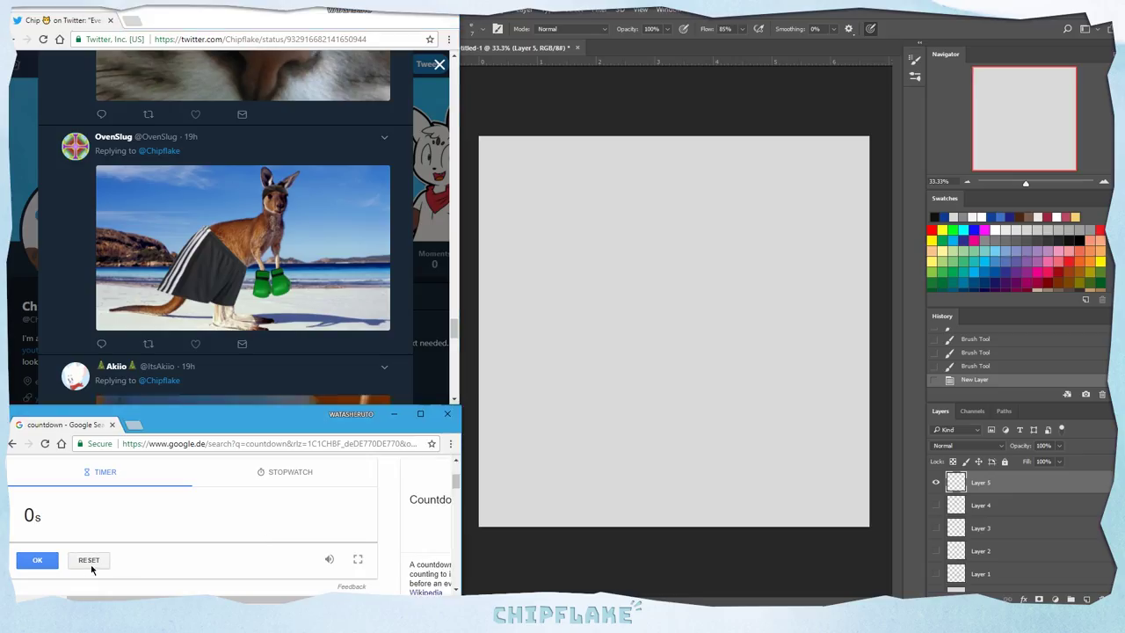
{"action": "left_click", "coordinate": [88, 561]}
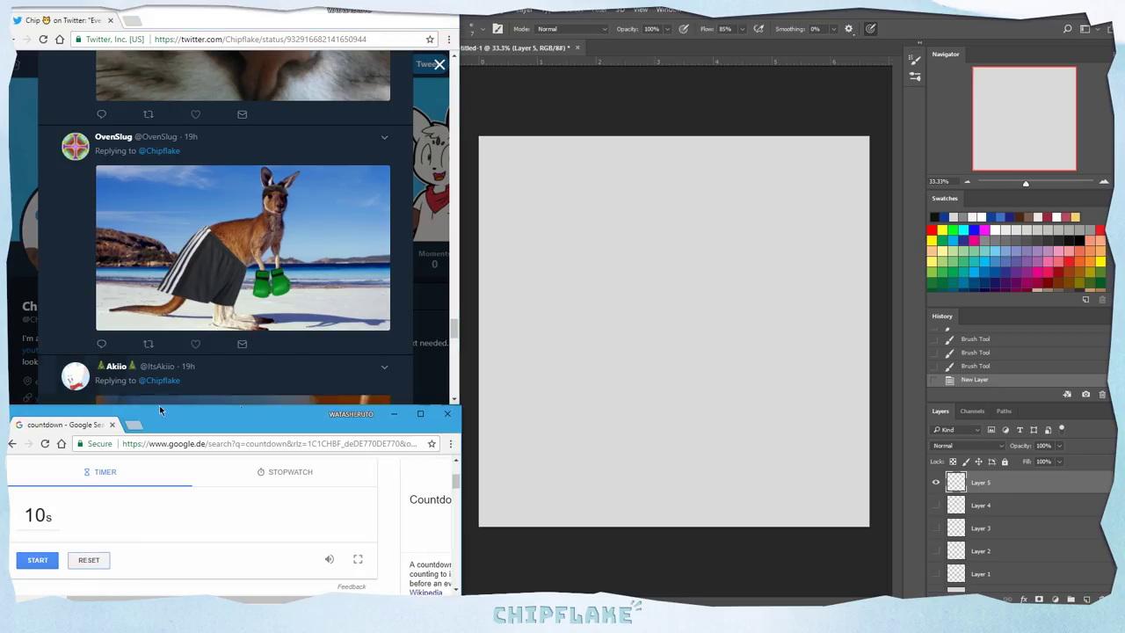
{"action": "left_click", "coordinate": [37, 560]}
Step: Sketch the kangaroo on Layer 5 with an oval head, curved back, chest and hind leg, adding arm and face details
{"action": "left_click", "coordinate": [667, 274]}
{"action": "mouse_move", "coordinate": [726, 216]}
{"action": "left_mouse_down"}
{"action": "mouse_move", "coordinate": [686, 212]}
{"action": "mouse_move", "coordinate": [701, 209]}
{"action": "mouse_move", "coordinate": [708, 252]}
{"action": "mouse_move", "coordinate": [706, 241]}
{"action": "mouse_move", "coordinate": [669, 262]}
{"action": "mouse_move", "coordinate": [596, 325]}
{"action": "left_mouse_up"}
{"action": "mouse_move", "coordinate": [720, 254]}
{"action": "left_mouse_down"}
{"action": "mouse_move", "coordinate": [668, 323]}
{"action": "mouse_move", "coordinate": [661, 385]}
{"action": "mouse_move", "coordinate": [608, 385]}
{"action": "left_mouse_up"}
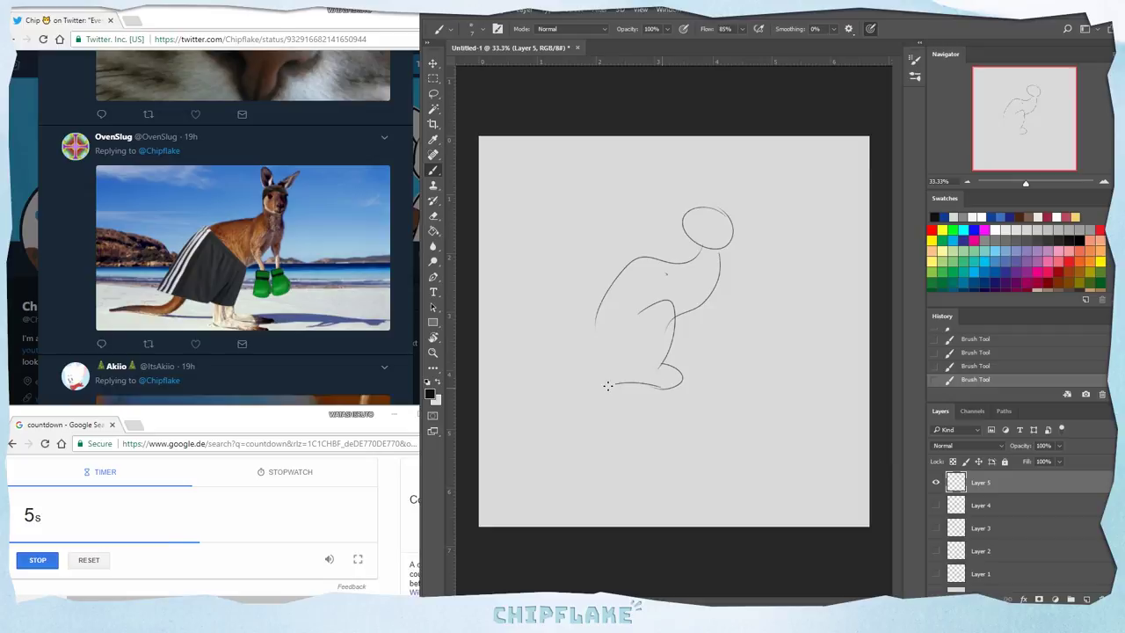
{"action": "mouse_move", "coordinate": [597, 325]}
{"action": "left_mouse_down"}
{"action": "mouse_move", "coordinate": [552, 353]}
{"action": "mouse_move", "coordinate": [610, 357]}
{"action": "left_mouse_up"}
{"action": "mouse_move", "coordinate": [700, 296]}
{"action": "left_mouse_down"}
{"action": "mouse_move", "coordinate": [716, 342]}
{"action": "mouse_move", "coordinate": [684, 319]}
{"action": "mouse_move", "coordinate": [717, 341]}
{"action": "left_mouse_up"}
{"action": "mouse_move", "coordinate": [726, 225]}
{"action": "left_mouse_down"}
{"action": "mouse_move", "coordinate": [735, 231]}
{"action": "mouse_move", "coordinate": [707, 229]}
{"action": "left_mouse_up"}
{"action": "left_click_drag", "start_coordinate": [713, 233], "coordinate": [731, 236]}
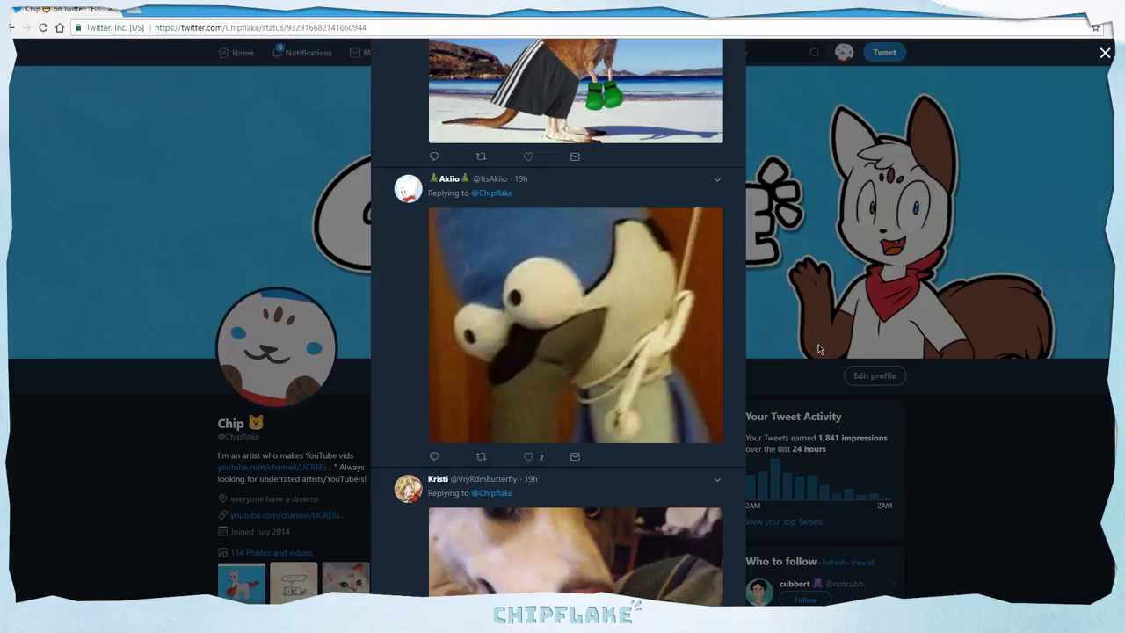
Step: Browse the Twitter replies to the photo of the dog with the tennis ball, view it enlarged and return to the thread
{"action": "scroll", "coordinate": [810, 318], "scroll_direction": "down", "scroll_amount": 2}
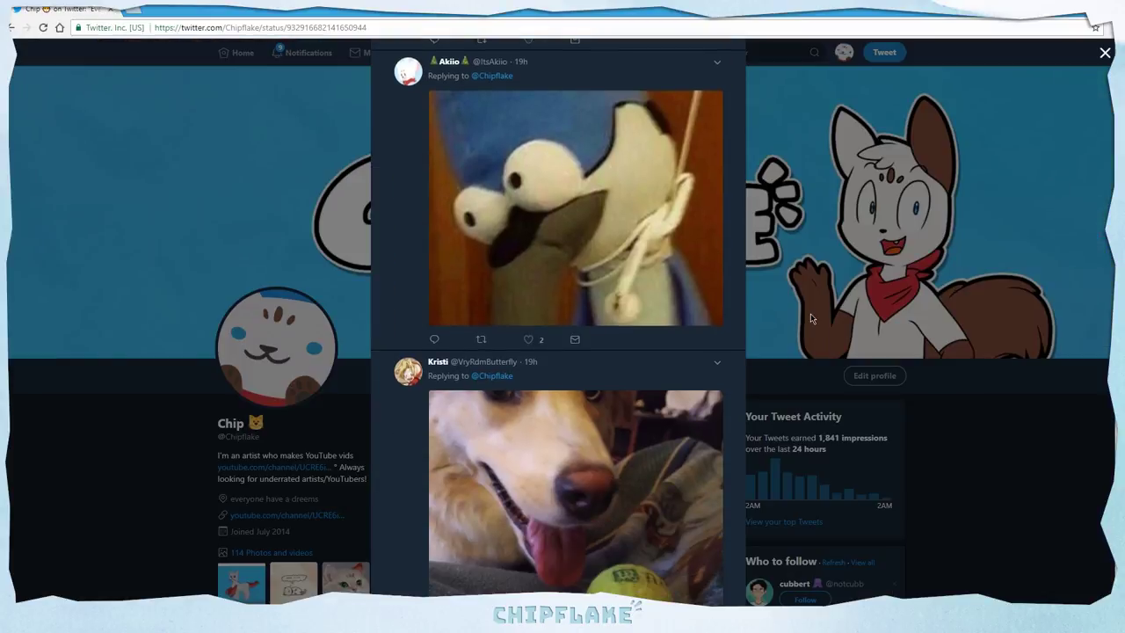
{"action": "scroll", "coordinate": [809, 313], "scroll_direction": "down", "scroll_amount": 1}
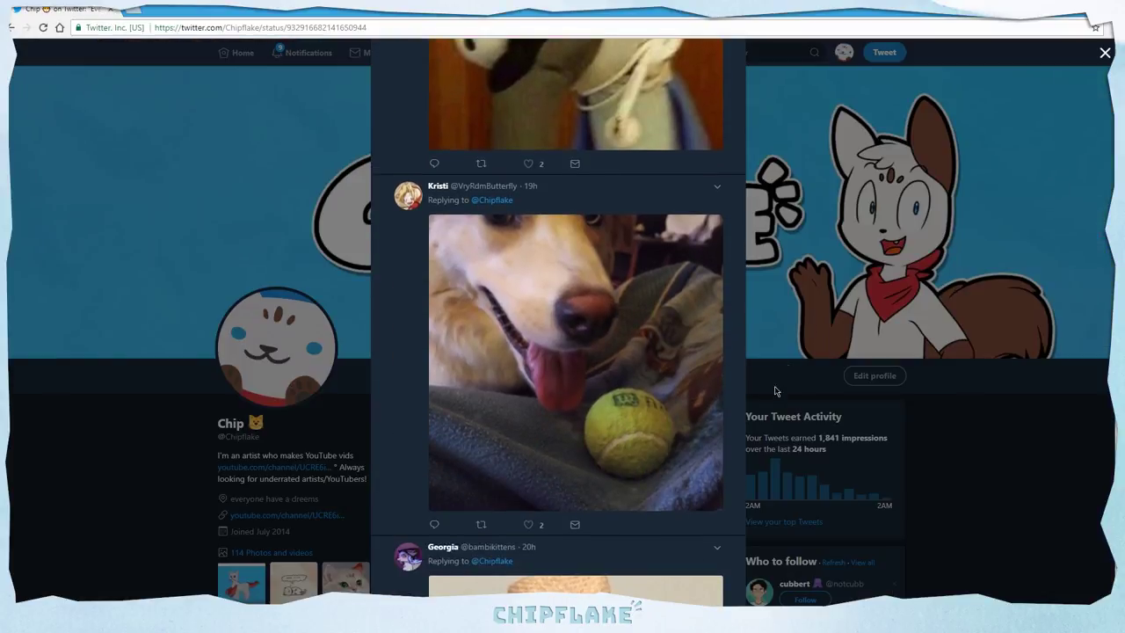
{"action": "left_click", "coordinate": [636, 422]}
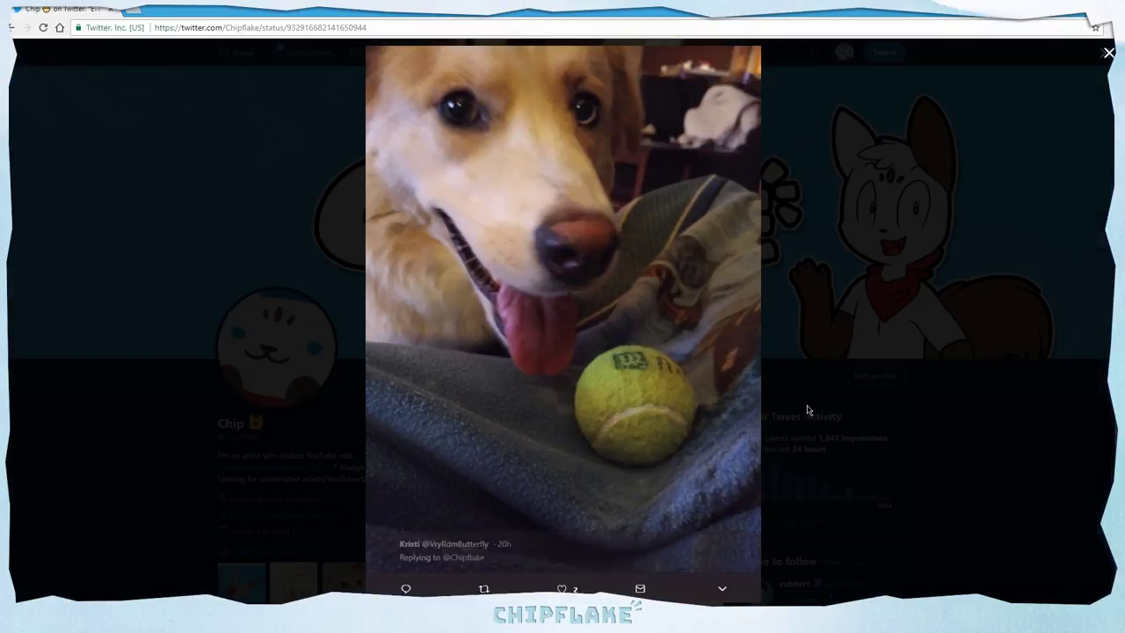
{"action": "left_click", "coordinate": [885, 405]}
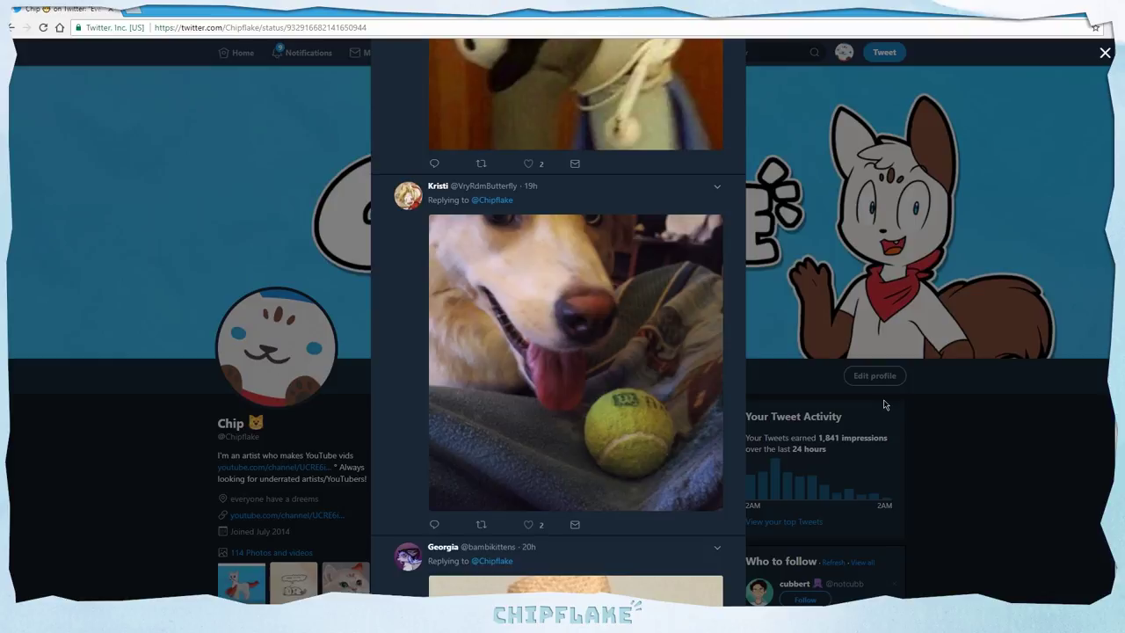
Step: Find the photo of the dog wearing a straw hat in the Twitter replies, view it enlarged and return to the thread
{"action": "scroll", "coordinate": [791, 413], "scroll_direction": "down", "scroll_amount": 5}
{"action": "scroll", "coordinate": [620, 423], "scroll_direction": "up", "scroll_amount": 1}
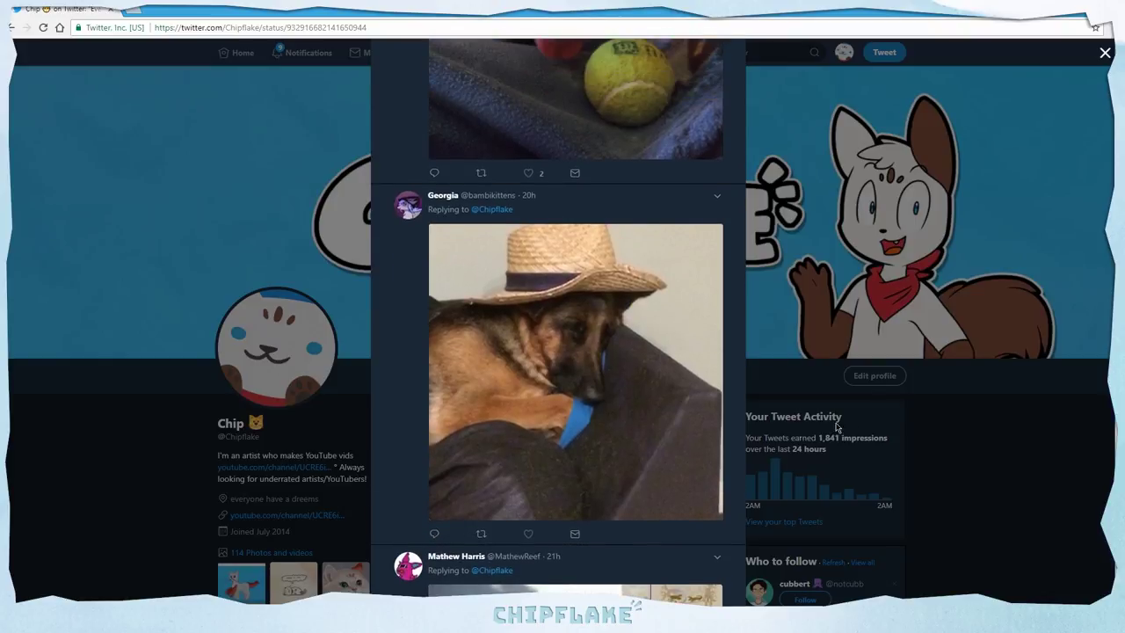
{"action": "left_click", "coordinate": [620, 423]}
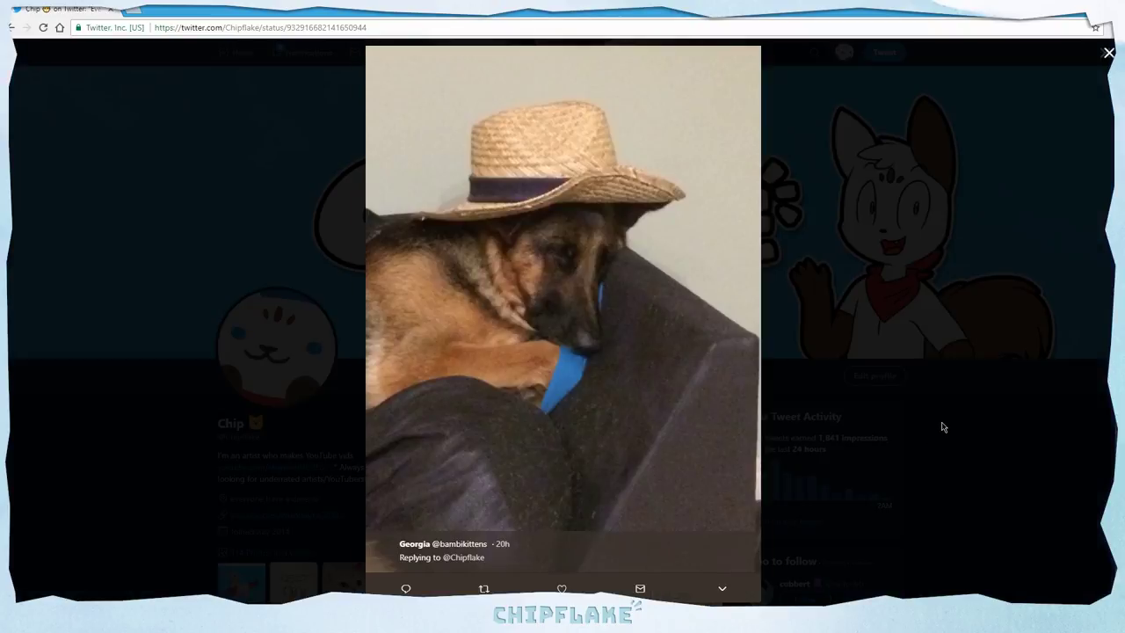
{"action": "left_click", "coordinate": [883, 421]}
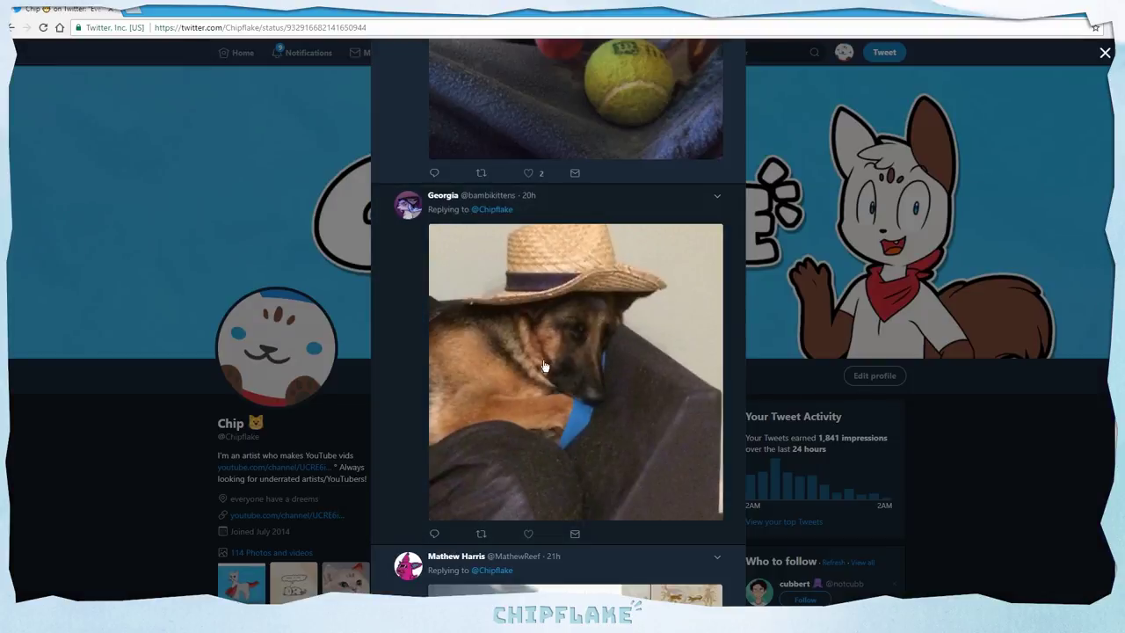
{"action": "left_click", "coordinate": [630, 392]}
{"action": "left_click", "coordinate": [910, 424]}
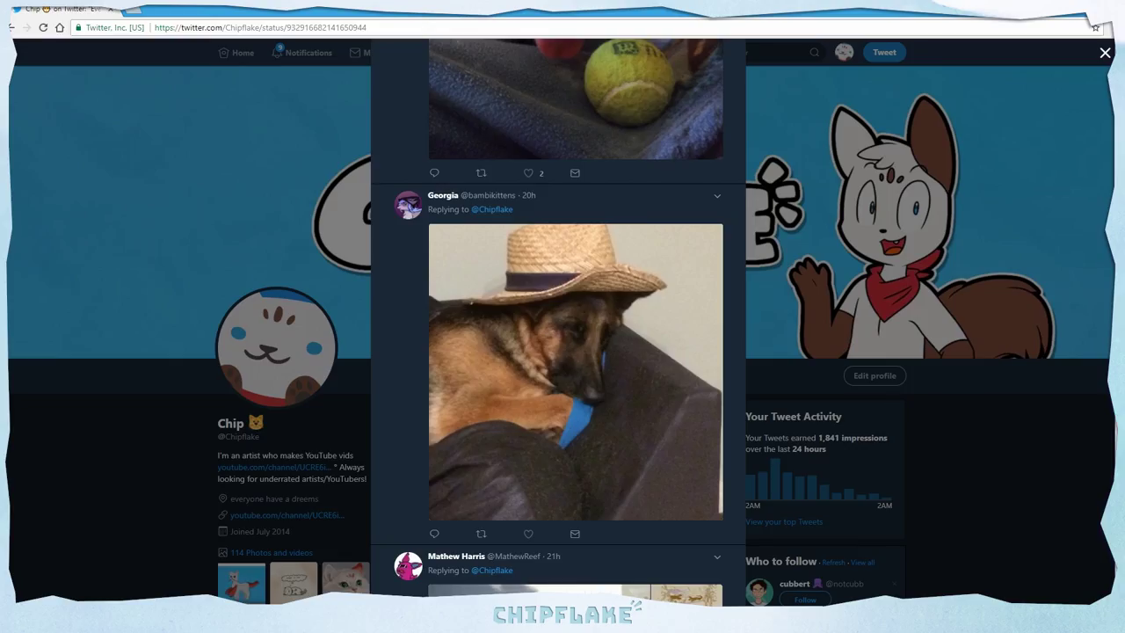
Step: Place the straw-hat dog photo beside the canvas, replace the visible kangaroo sketch with a new empty layer and start the 10-second countdown
{"action": "left_click", "coordinate": [1085, 8]}
{"action": "scroll", "coordinate": [271, 328], "scroll_direction": "down", "scroll_amount": 2}
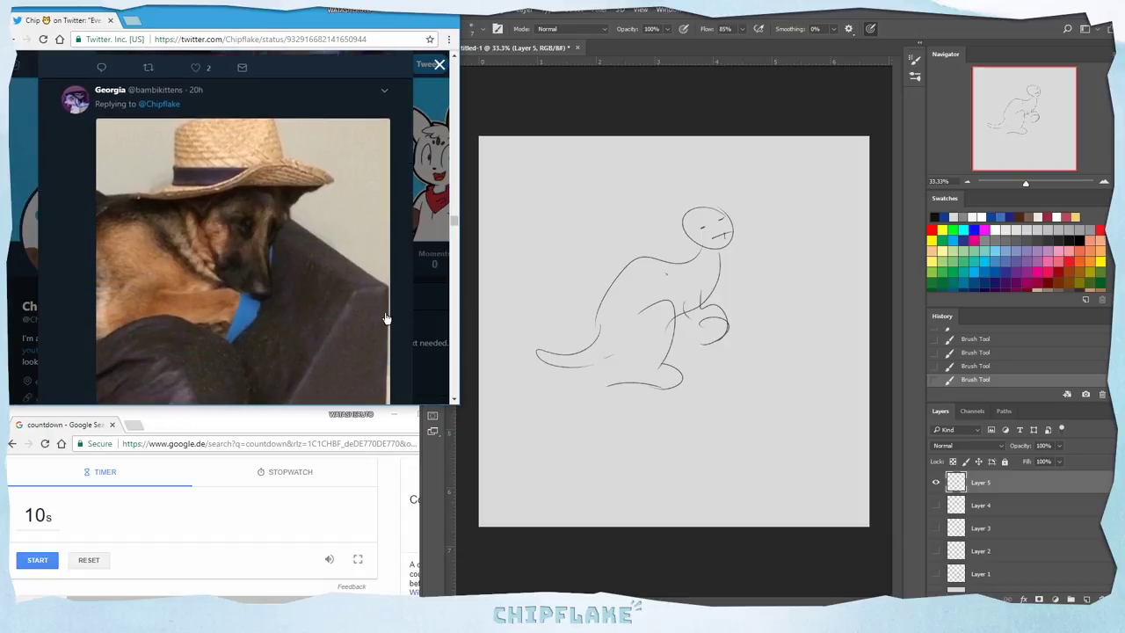
{"action": "left_click", "coordinate": [957, 488]}
{"action": "left_click", "coordinate": [937, 485]}
{"action": "key", "text": "ctrl+shift+alt+n"}
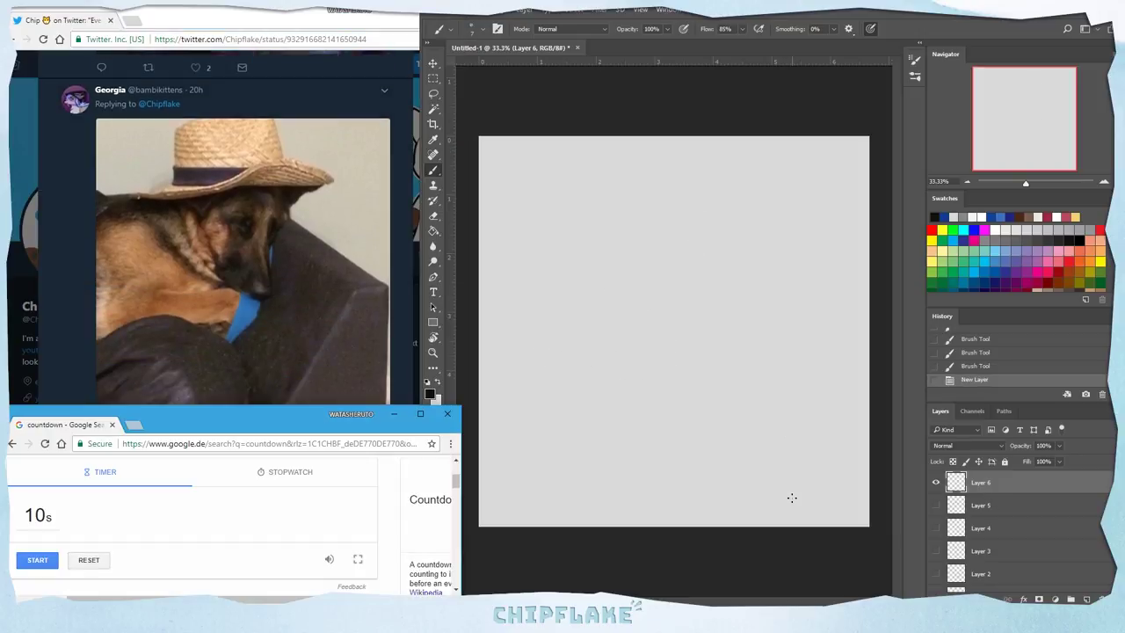
{"action": "left_click", "coordinate": [37, 560]}
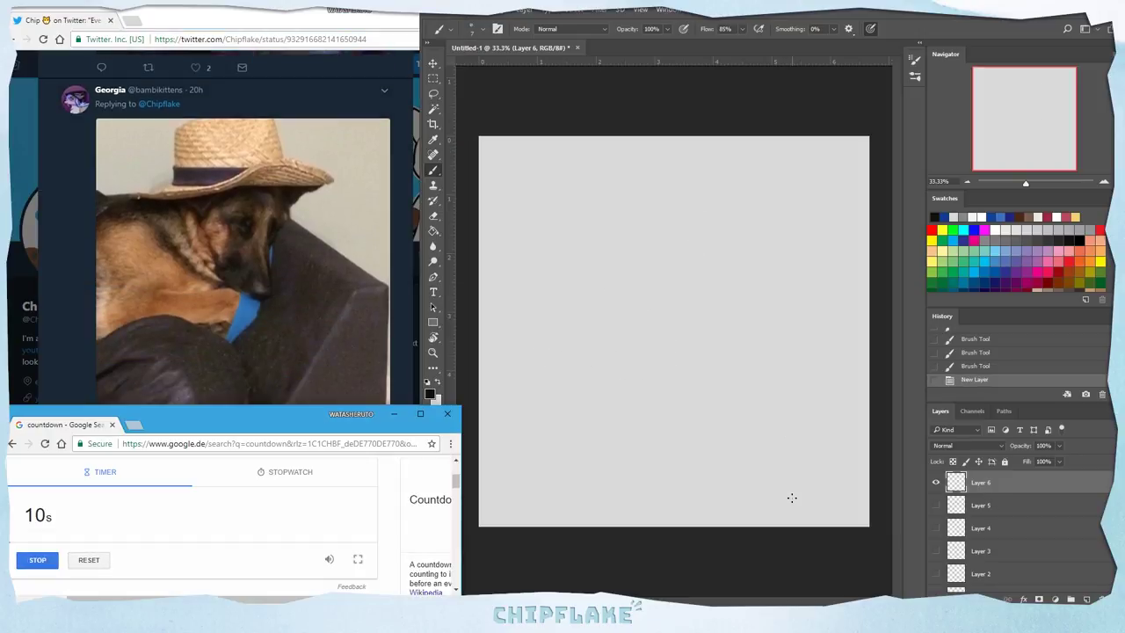
Step: Sketch the dog on Layer 6 with a rounded head, closed eyes and pointed snout, adding the brimmed hat, paw and back lines
{"action": "left_click", "coordinate": [618, 250]}
{"action": "mouse_move", "coordinate": [605, 262]}
{"action": "left_mouse_down"}
{"action": "mouse_move", "coordinate": [633, 236]}
{"action": "mouse_move", "coordinate": [723, 332]}
{"action": "mouse_move", "coordinate": [670, 326]}
{"action": "left_mouse_up"}
{"action": "left_click_drag", "start_coordinate": [654, 278], "coordinate": [705, 289]}
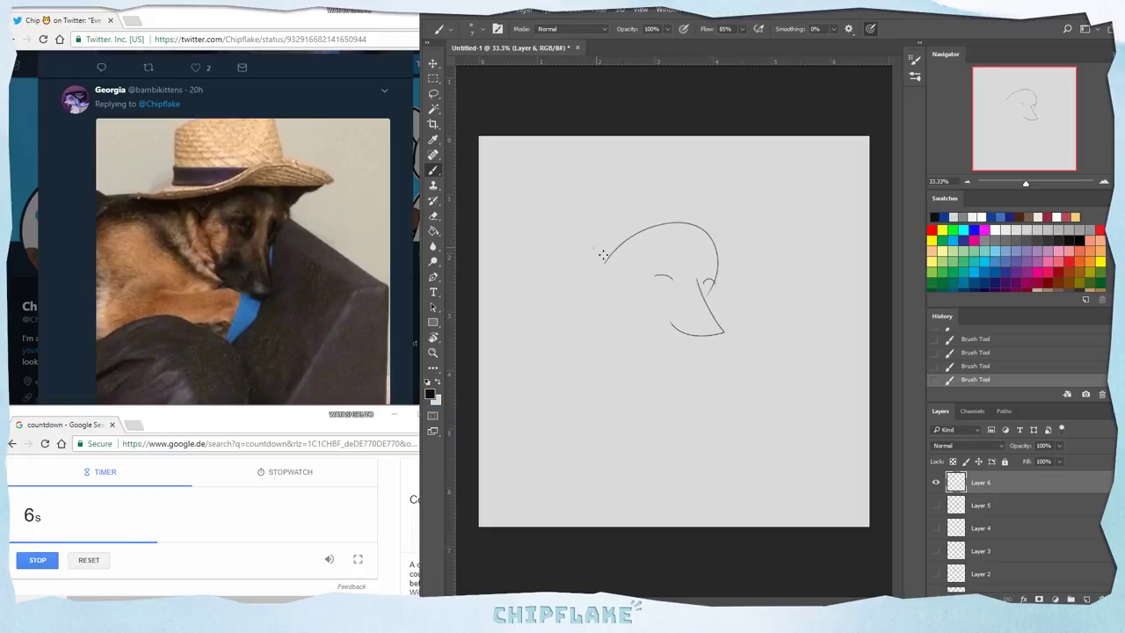
{"action": "mouse_move", "coordinate": [598, 252]}
{"action": "left_mouse_down"}
{"action": "mouse_move", "coordinate": [758, 259]}
{"action": "mouse_move", "coordinate": [694, 232]}
{"action": "mouse_move", "coordinate": [585, 231]}
{"action": "mouse_move", "coordinate": [610, 239]}
{"action": "mouse_move", "coordinate": [619, 186]}
{"action": "mouse_move", "coordinate": [726, 227]}
{"action": "left_mouse_up"}
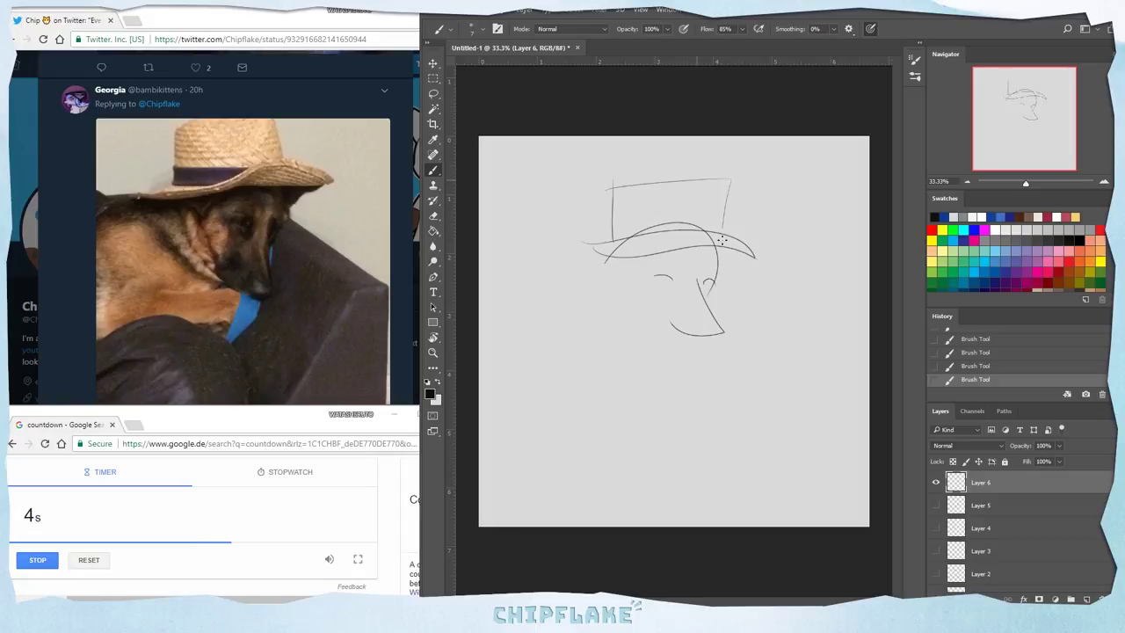
{"action": "left_click_drag", "start_coordinate": [722, 331], "coordinate": [703, 329]}
{"action": "left_click_drag", "start_coordinate": [605, 337], "coordinate": [674, 327]}
{"action": "mouse_move", "coordinate": [683, 333]}
{"action": "left_mouse_down"}
{"action": "mouse_move", "coordinate": [685, 354]}
{"action": "mouse_move", "coordinate": [656, 351]}
{"action": "left_mouse_up"}
{"action": "left_click_drag", "start_coordinate": [605, 260], "coordinate": [568, 277]}
{"action": "mouse_move", "coordinate": [630, 262]}
{"action": "left_mouse_down"}
{"action": "mouse_move", "coordinate": [567, 276]}
{"action": "mouse_move", "coordinate": [534, 299]}
{"action": "left_mouse_up"}
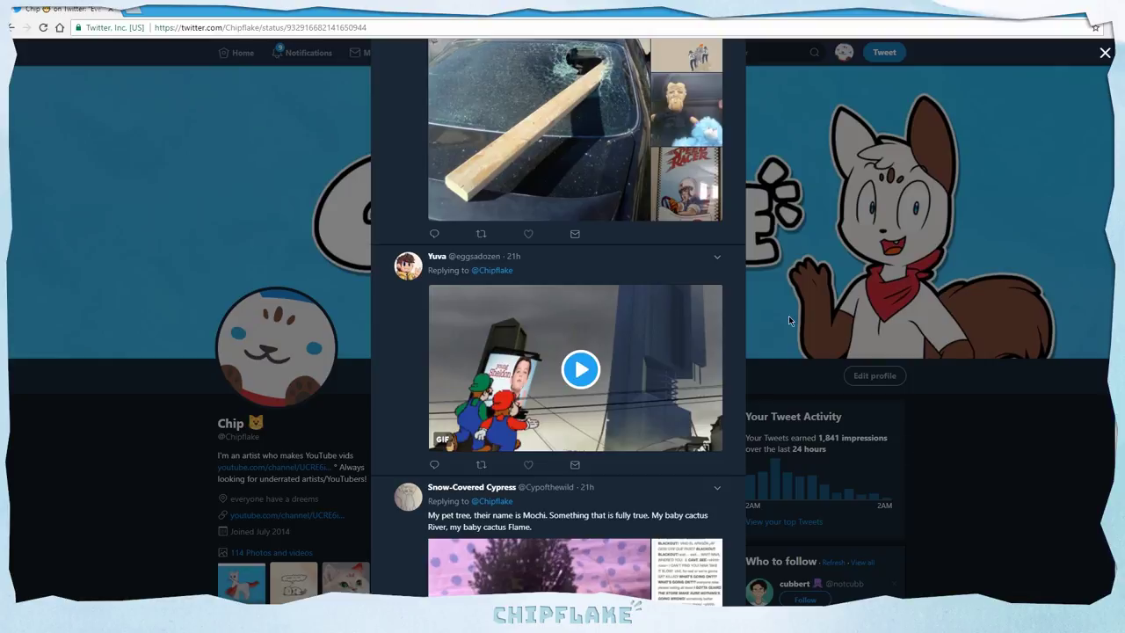
Step: Browse the Twitter replies past the enlarged pet tree photo and the dog meme to the photo of the grimacing child
{"action": "left_click", "coordinate": [741, 362]}
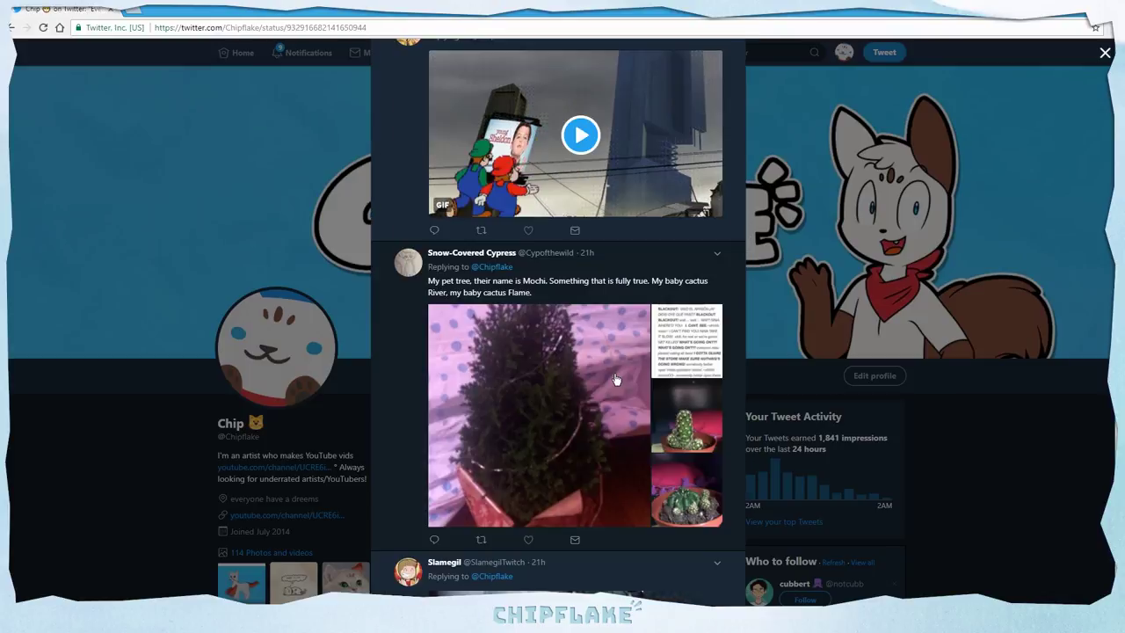
{"action": "left_click", "coordinate": [554, 418]}
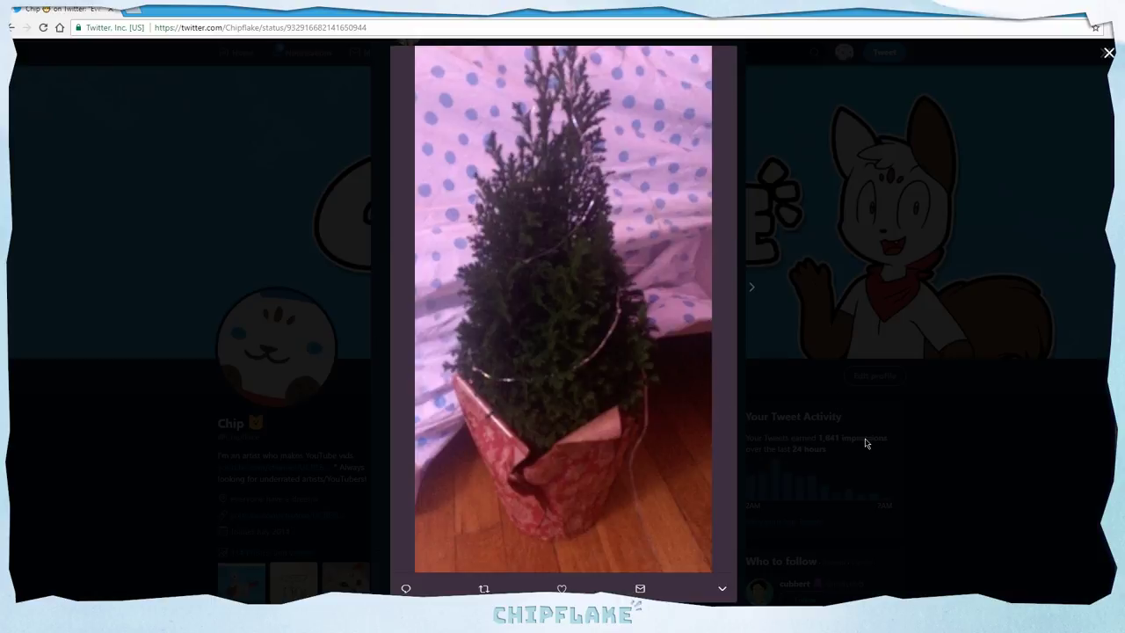
{"action": "left_click", "coordinate": [865, 443]}
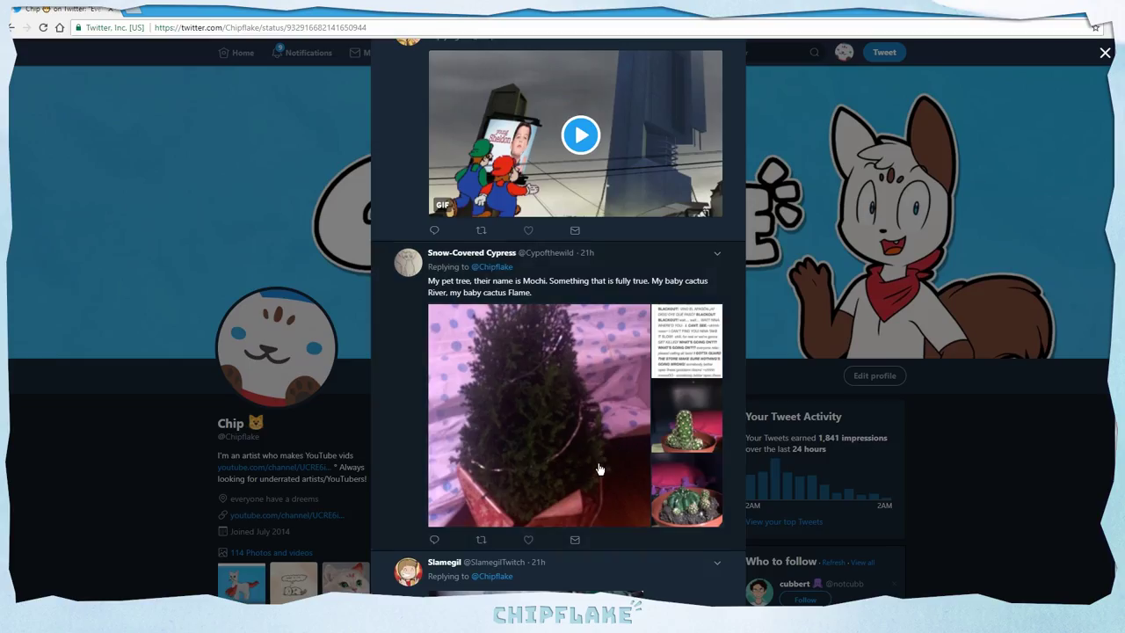
{"action": "scroll", "coordinate": [716, 497], "scroll_direction": "down", "scroll_amount": 3}
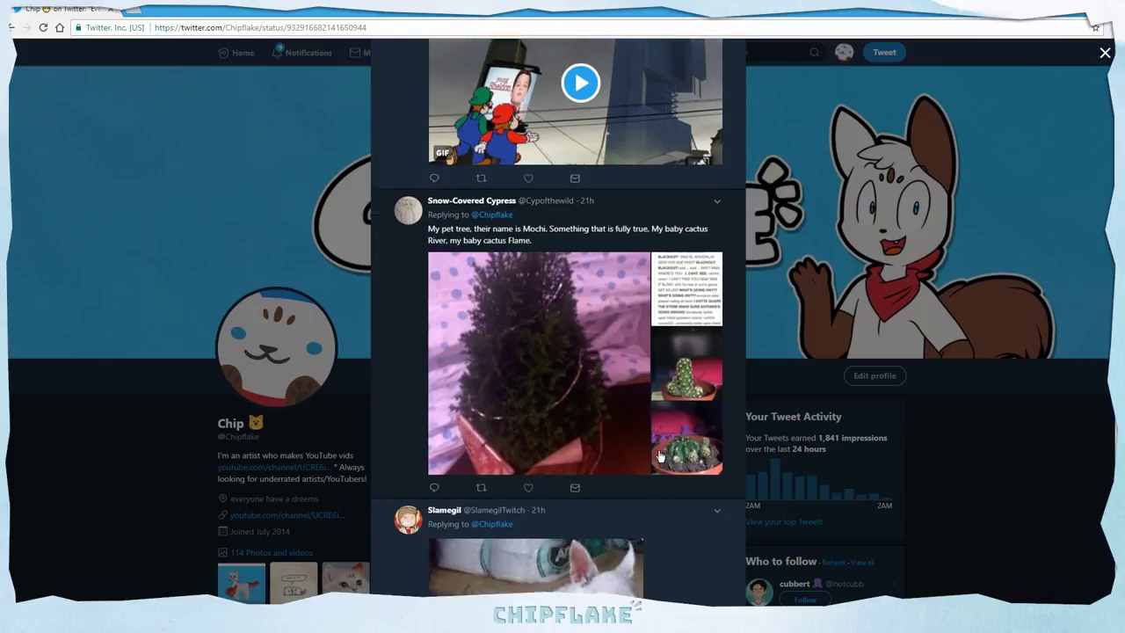
{"action": "scroll", "coordinate": [714, 455], "scroll_direction": "down", "scroll_amount": 1}
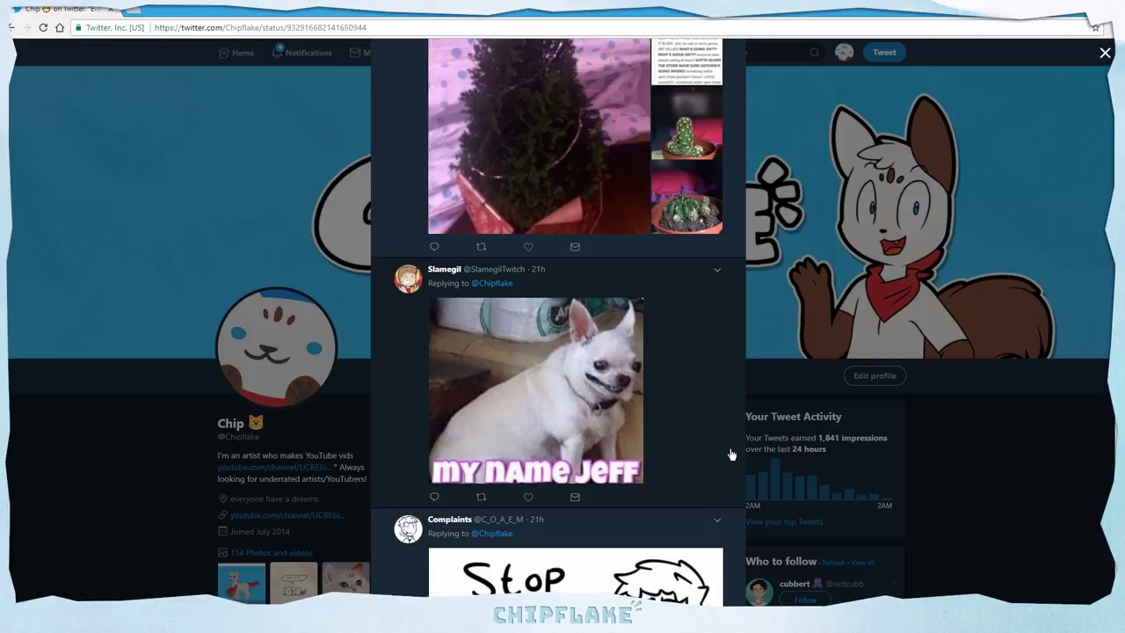
{"action": "scroll", "coordinate": [731, 454], "scroll_direction": "down", "scroll_amount": 6}
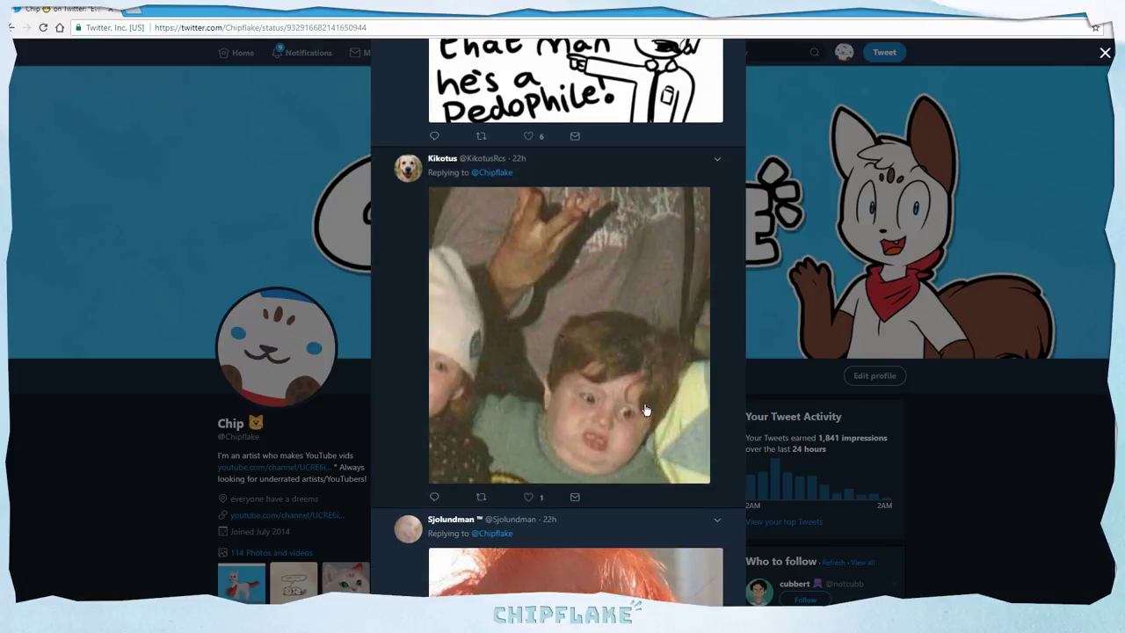
{"action": "scroll", "coordinate": [717, 444], "scroll_direction": "up", "scroll_amount": 4}
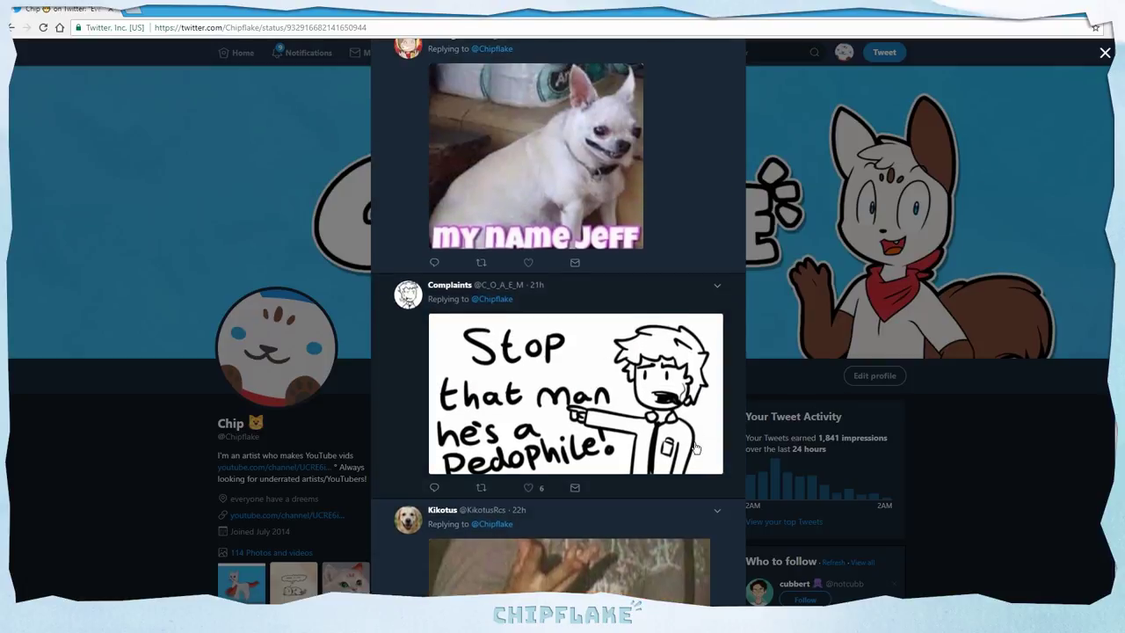
{"action": "scroll", "coordinate": [717, 444], "scroll_direction": "down", "scroll_amount": 2}
{"action": "scroll", "coordinate": [697, 441], "scroll_direction": "down", "scroll_amount": 1}
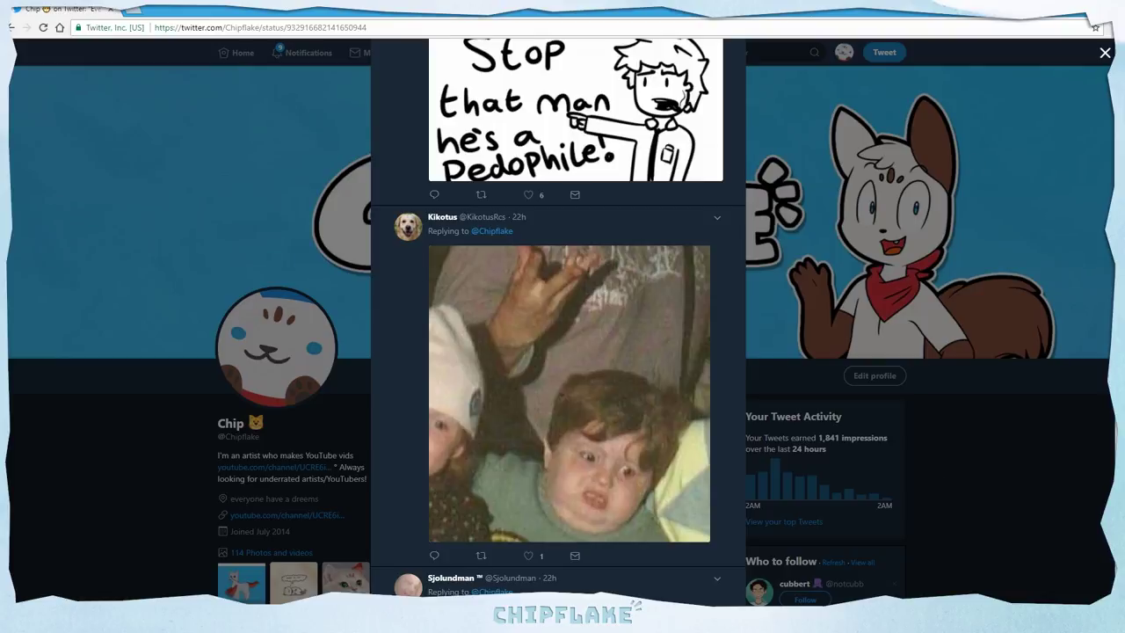
Step: Bring the grimacing child's photo into view beside the canvas and start the 10-second countdown
{"action": "left_click", "coordinate": [1081, 9]}
{"action": "scroll", "coordinate": [225, 260], "scroll_direction": "down", "scroll_amount": 3}
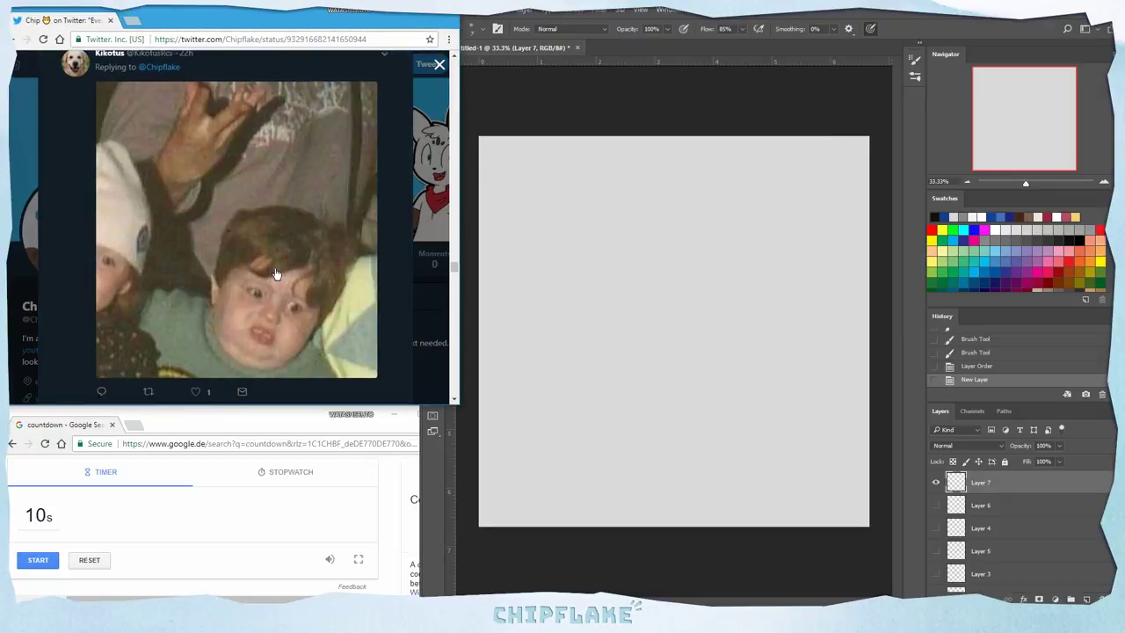
{"action": "scroll", "coordinate": [275, 274], "scroll_direction": "down", "scroll_amount": 1}
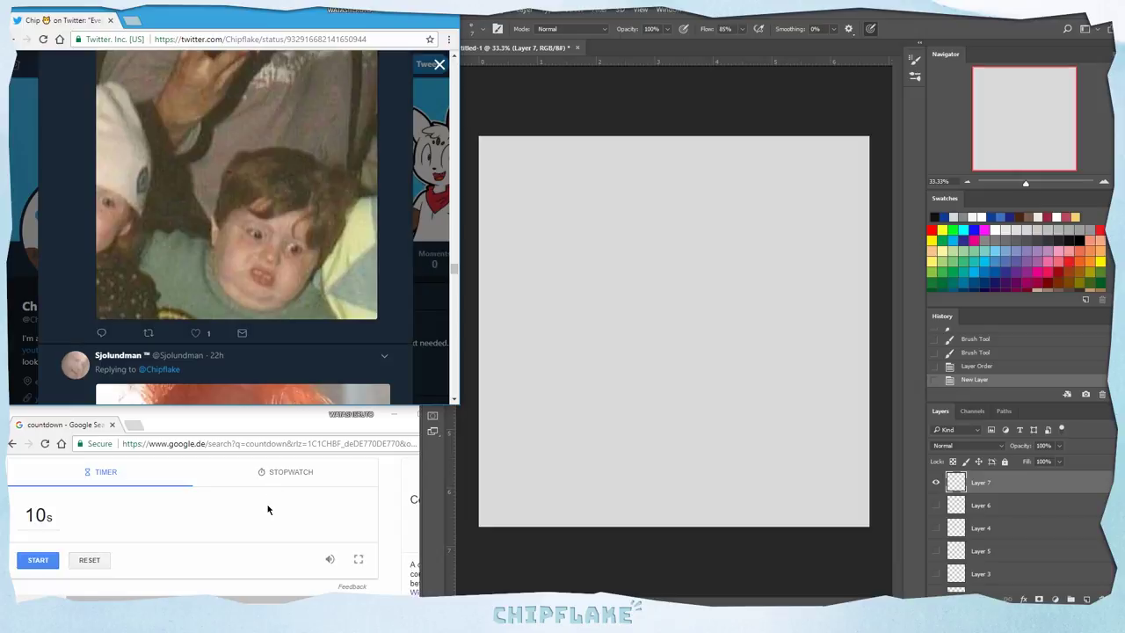
{"action": "left_click", "coordinate": [269, 510]}
{"action": "left_click", "coordinate": [37, 560]}
Step: Sketch the child on Layer 7 with a round face, wide eyes, nose, bared teeth and fringe, adding hair and shoulder lines
{"action": "left_click", "coordinate": [694, 270]}
{"action": "mouse_move", "coordinate": [740, 259]}
{"action": "left_mouse_down"}
{"action": "mouse_move", "coordinate": [701, 241]}
{"action": "mouse_move", "coordinate": [741, 341]}
{"action": "mouse_move", "coordinate": [735, 255]}
{"action": "left_mouse_up"}
{"action": "mouse_move", "coordinate": [676, 295]}
{"action": "left_mouse_down"}
{"action": "mouse_move", "coordinate": [664, 294]}
{"action": "mouse_move", "coordinate": [715, 306]}
{"action": "mouse_move", "coordinate": [652, 302]}
{"action": "mouse_move", "coordinate": [720, 312]}
{"action": "mouse_move", "coordinate": [674, 337]}
{"action": "mouse_move", "coordinate": [696, 364]}
{"action": "mouse_move", "coordinate": [681, 360]}
{"action": "left_mouse_up"}
{"action": "mouse_move", "coordinate": [665, 250]}
{"action": "left_mouse_down"}
{"action": "mouse_move", "coordinate": [691, 271]}
{"action": "mouse_move", "coordinate": [738, 275]}
{"action": "left_mouse_up"}
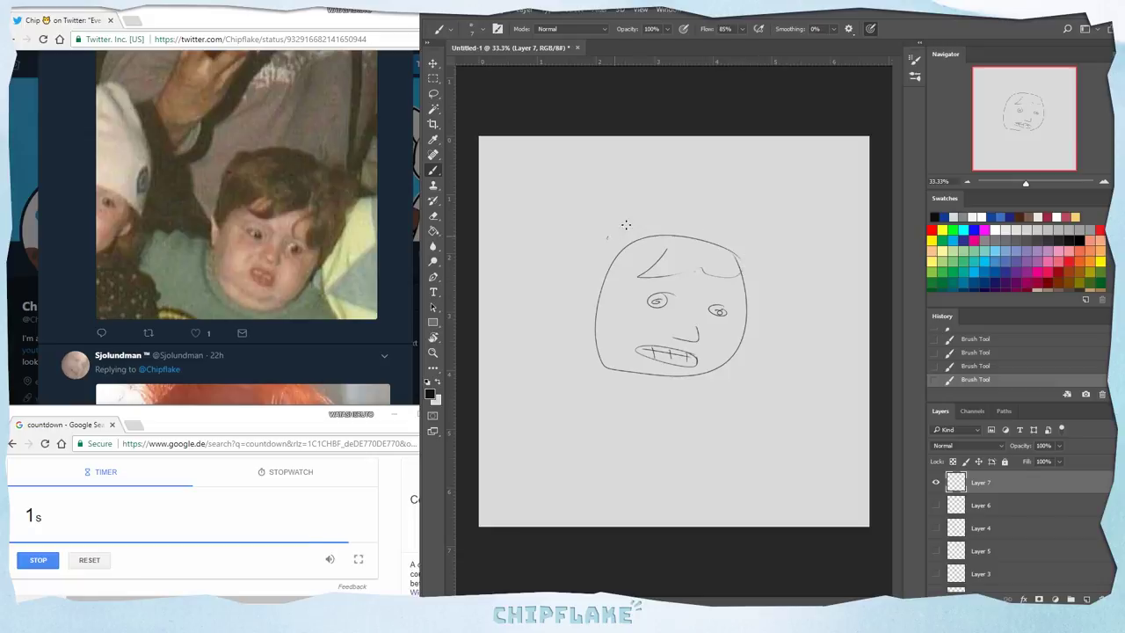
{"action": "left_click_drag", "start_coordinate": [609, 236], "coordinate": [754, 274]}
{"action": "left_click_drag", "start_coordinate": [595, 372], "coordinate": [642, 394]}
{"action": "left_click_drag", "start_coordinate": [735, 378], "coordinate": [749, 389]}
{"action": "left_click_drag", "start_coordinate": [762, 381], "coordinate": [795, 417]}
{"action": "left_click_drag", "start_coordinate": [611, 376], "coordinate": [544, 378]}
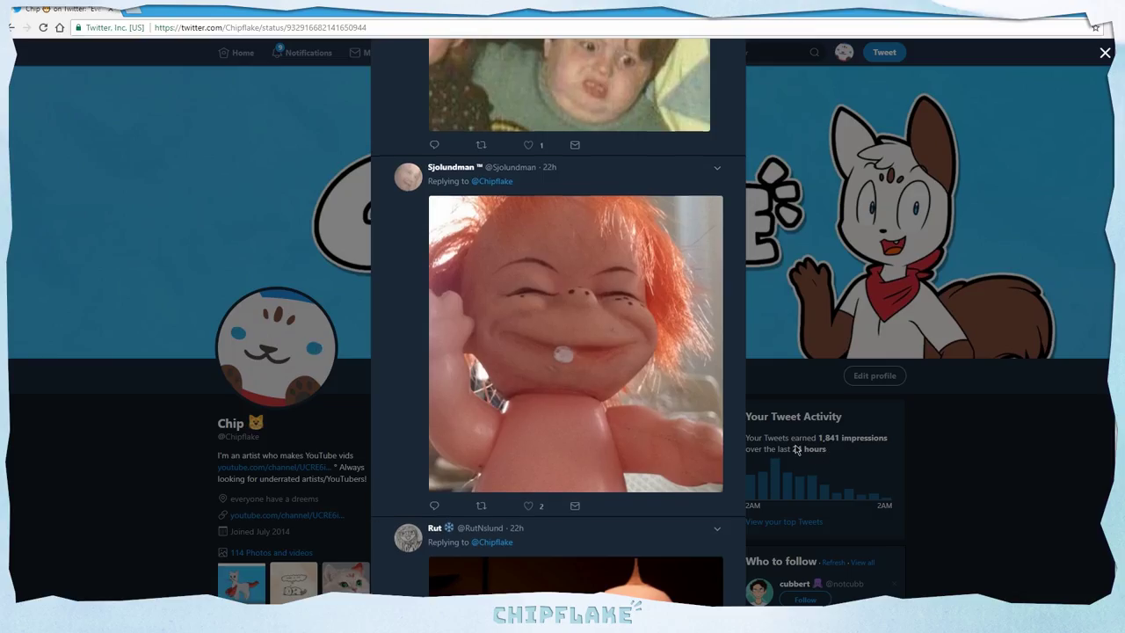
Step: Browse further Twitter replies, viewing the cartoon baby picture enlarged, and continue to the husky with a penguin body
{"action": "scroll", "coordinate": [796, 435], "scroll_direction": "down", "scroll_amount": 2}
{"action": "scroll", "coordinate": [774, 374], "scroll_direction": "down", "scroll_amount": 2}
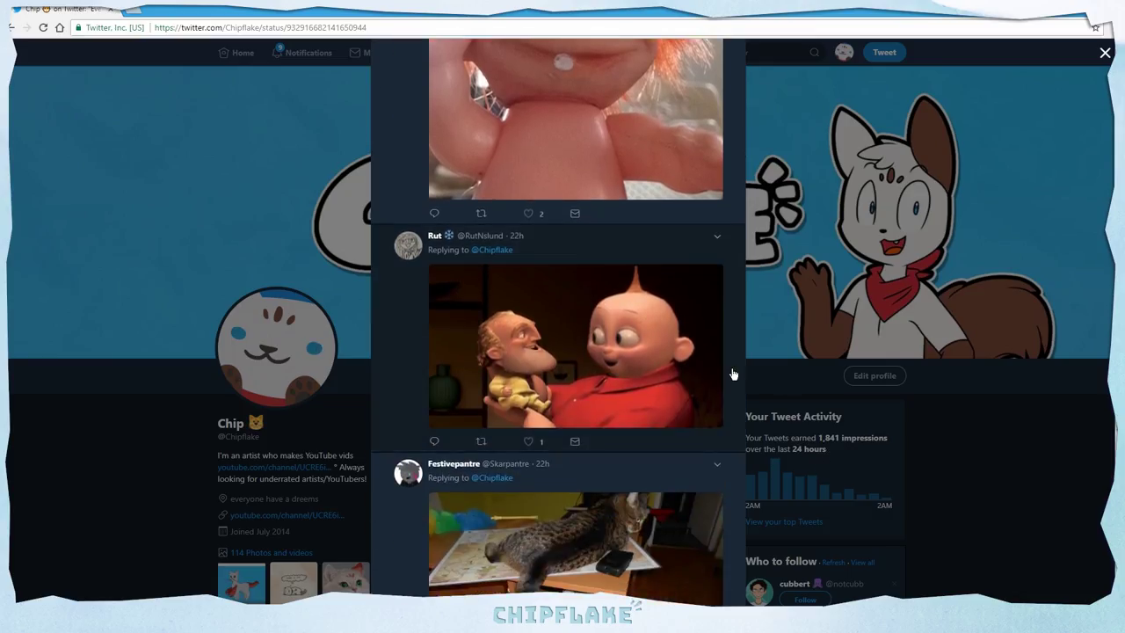
{"action": "left_click", "coordinate": [666, 362]}
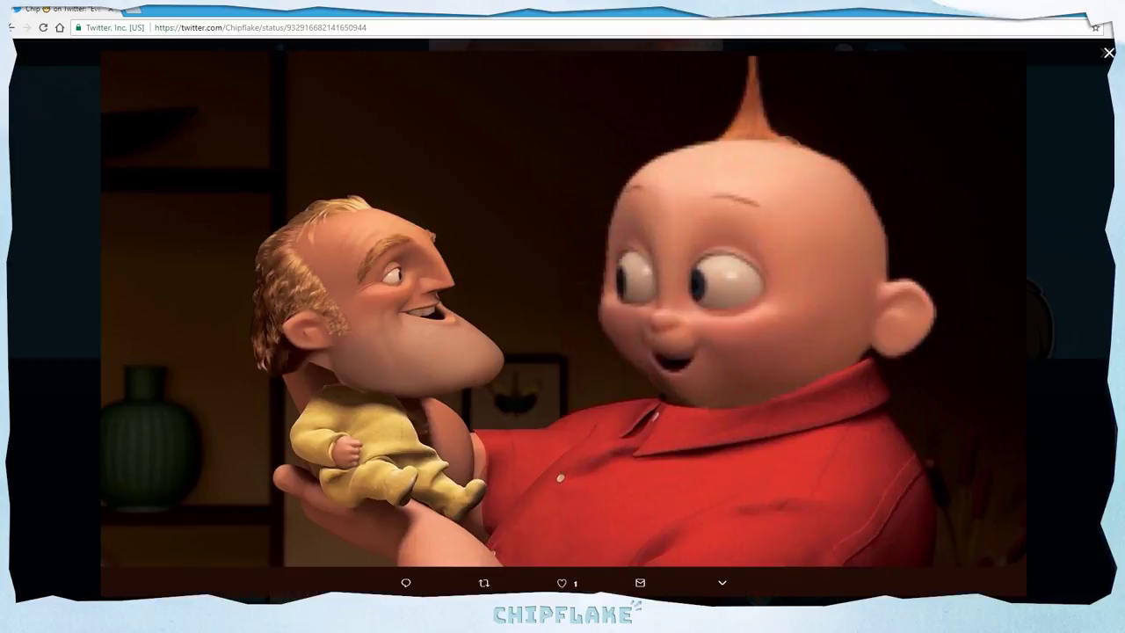
{"action": "left_click", "coordinate": [1062, 374]}
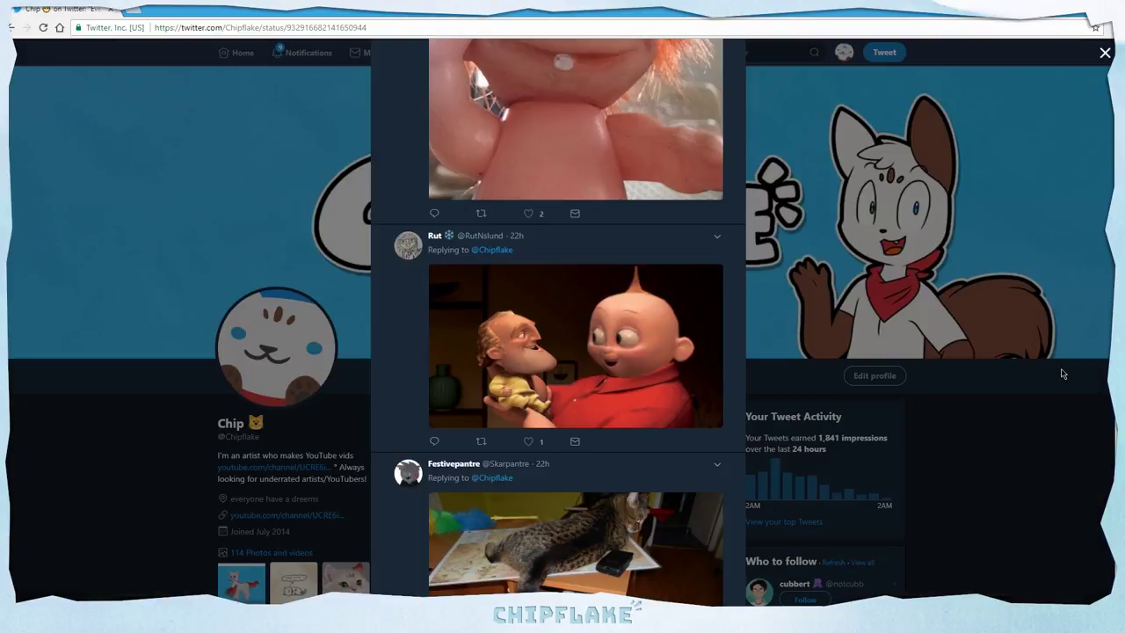
{"action": "scroll", "coordinate": [819, 535], "scroll_direction": "down", "scroll_amount": 5}
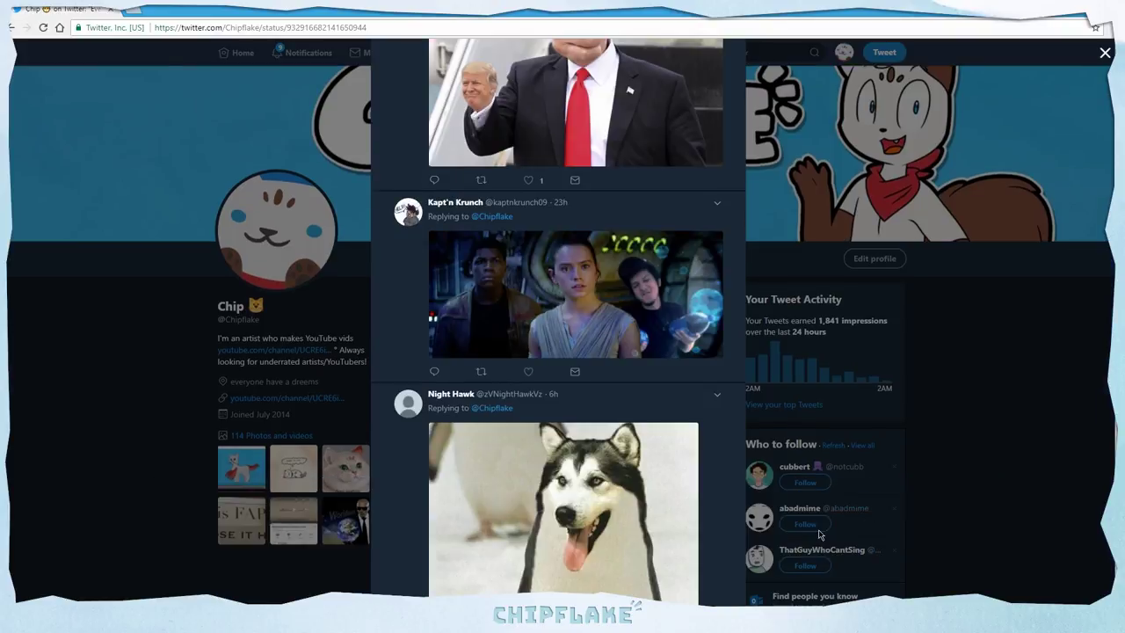
{"action": "scroll", "coordinate": [806, 507], "scroll_direction": "up", "scroll_amount": 1}
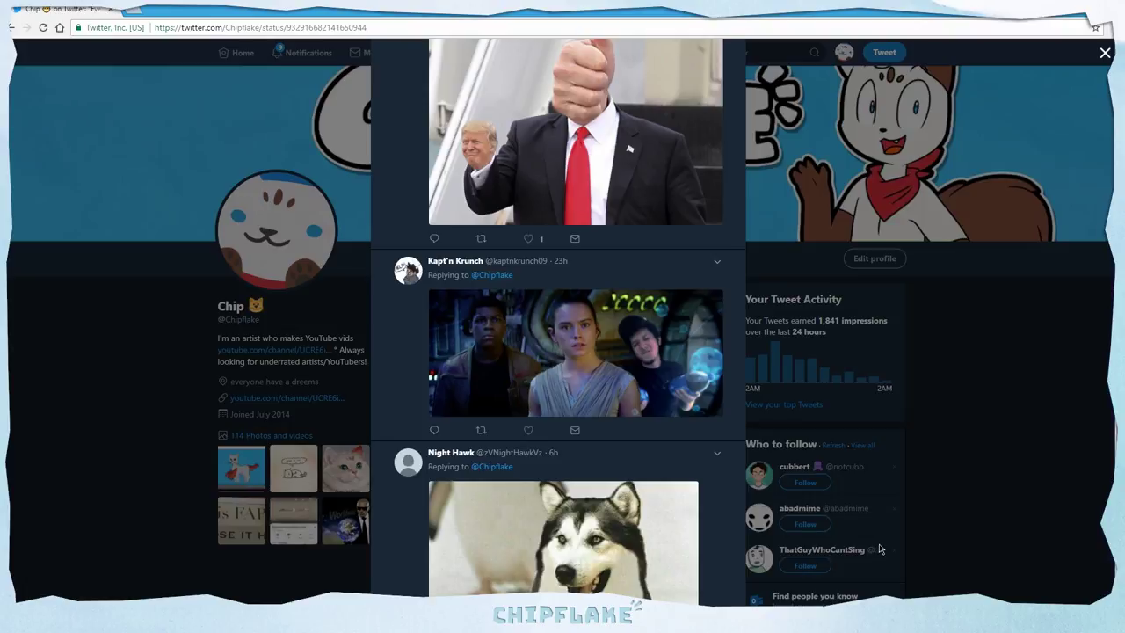
{"action": "scroll", "coordinate": [880, 542], "scroll_direction": "down", "scroll_amount": 3}
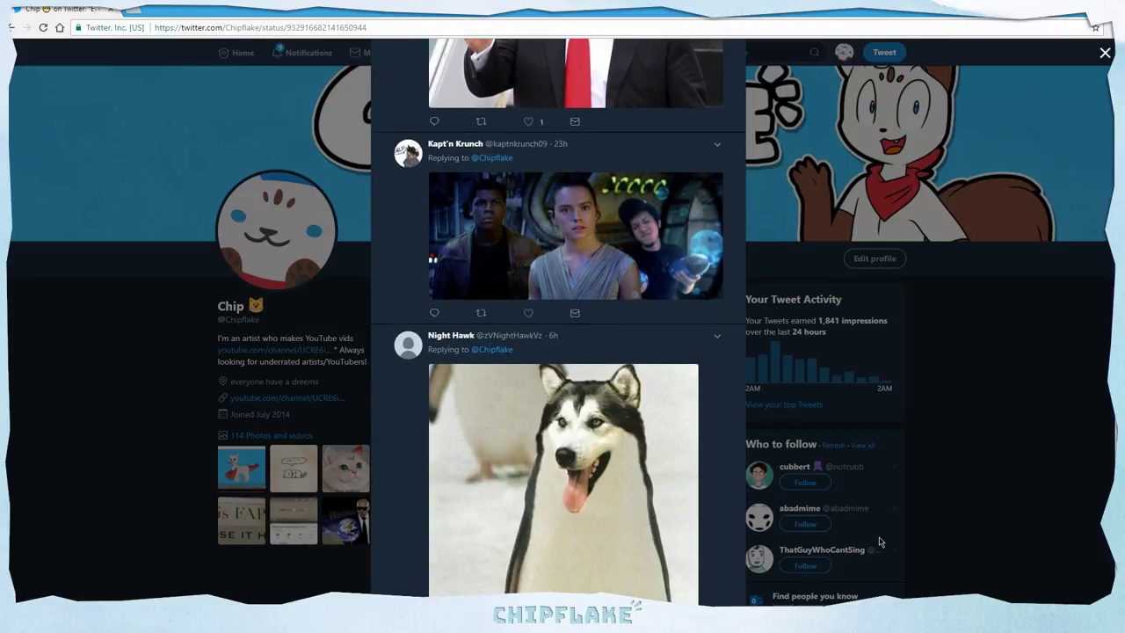
{"action": "scroll", "coordinate": [883, 538], "scroll_direction": "down", "scroll_amount": 1}
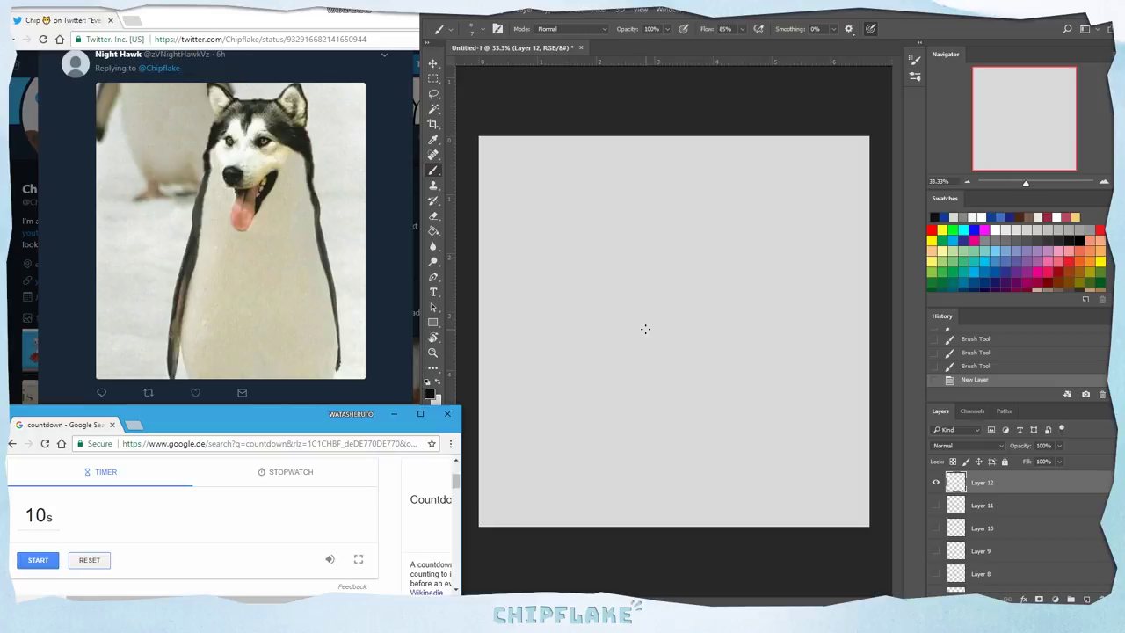
Step: Start the 10-second countdown and sketch the husky-penguin on Layer 12 with an arched body outline, facial details, ears and side lines
{"action": "left_click", "coordinate": [38, 560]}
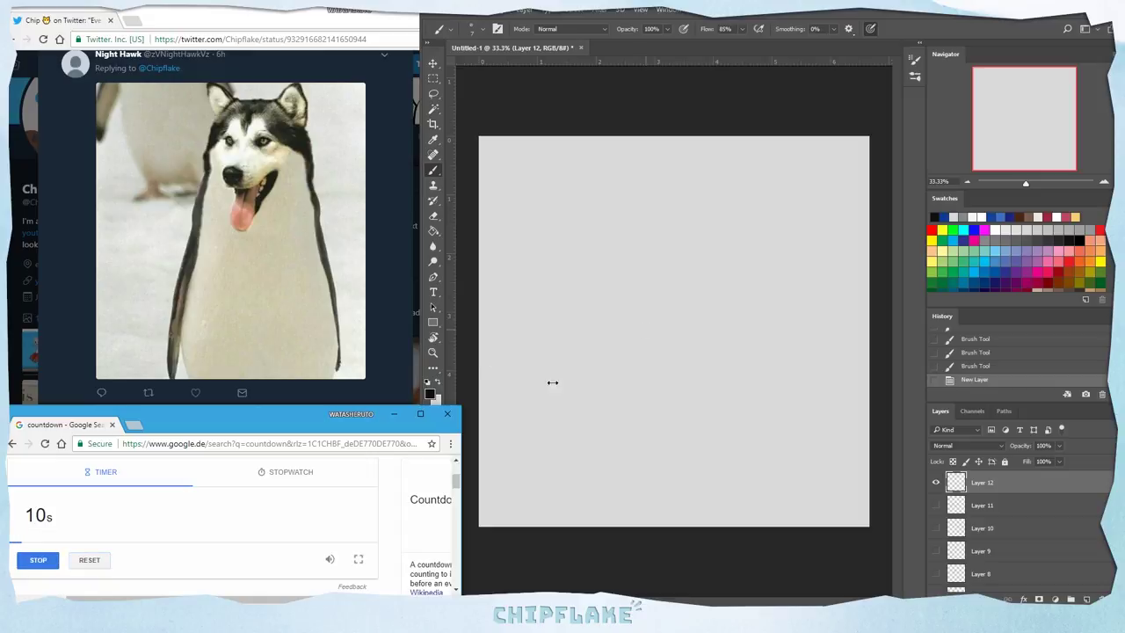
{"action": "mouse_move", "coordinate": [597, 412]}
{"action": "left_mouse_down"}
{"action": "mouse_move", "coordinate": [690, 236]}
{"action": "mouse_move", "coordinate": [743, 431]}
{"action": "left_mouse_up"}
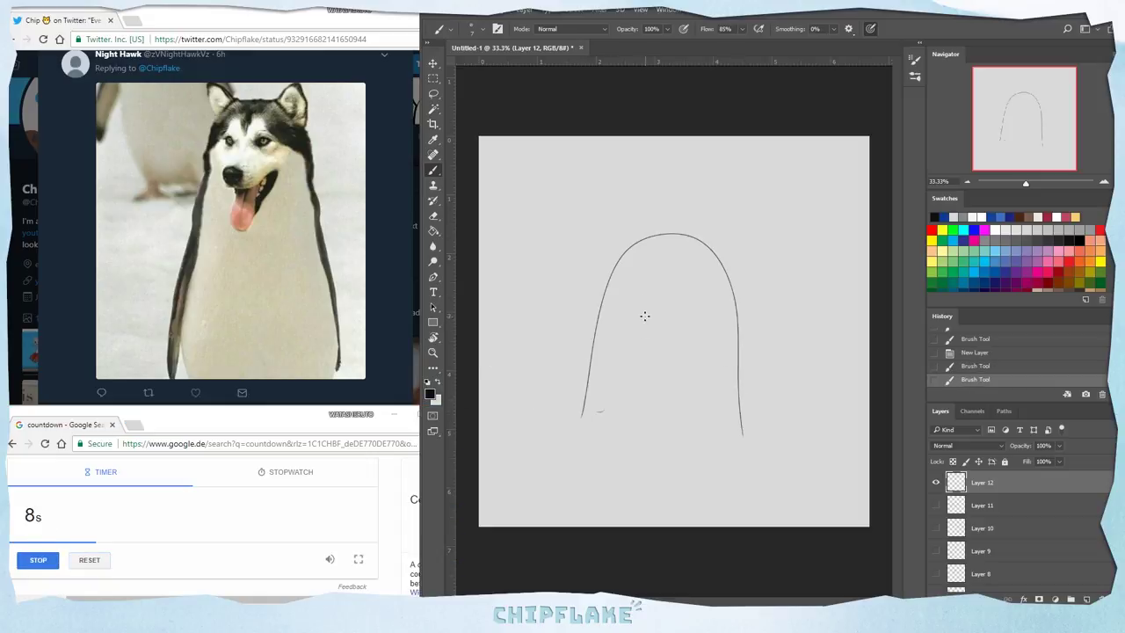
{"action": "mouse_move", "coordinate": [659, 307]}
{"action": "left_mouse_down"}
{"action": "mouse_move", "coordinate": [642, 310]}
{"action": "mouse_move", "coordinate": [671, 290]}
{"action": "mouse_move", "coordinate": [649, 329]}
{"action": "left_mouse_up"}
{"action": "mouse_move", "coordinate": [652, 329]}
{"action": "left_mouse_down"}
{"action": "mouse_move", "coordinate": [680, 315]}
{"action": "mouse_move", "coordinate": [660, 341]}
{"action": "left_mouse_up"}
{"action": "mouse_move", "coordinate": [689, 273]}
{"action": "left_mouse_down"}
{"action": "mouse_move", "coordinate": [644, 276]}
{"action": "mouse_move", "coordinate": [737, 268]}
{"action": "left_mouse_up"}
{"action": "left_click_drag", "start_coordinate": [595, 257], "coordinate": [640, 236]}
{"action": "left_click_drag", "start_coordinate": [604, 382], "coordinate": [578, 432]}
{"action": "mouse_move", "coordinate": [608, 364]}
{"action": "left_mouse_down"}
{"action": "mouse_move", "coordinate": [608, 459]}
{"action": "mouse_move", "coordinate": [621, 469]}
{"action": "left_mouse_up"}
{"action": "left_click_drag", "start_coordinate": [730, 352], "coordinate": [747, 446]}
{"action": "mouse_move", "coordinate": [712, 378]}
{"action": "left_mouse_down"}
{"action": "mouse_move", "coordinate": [744, 445]}
{"action": "mouse_move", "coordinate": [693, 461]}
{"action": "left_mouse_up"}
{"action": "mouse_move", "coordinate": [668, 325]}
{"action": "left_mouse_down"}
{"action": "mouse_move", "coordinate": [684, 341]}
{"action": "mouse_move", "coordinate": [665, 333]}
{"action": "left_mouse_up"}
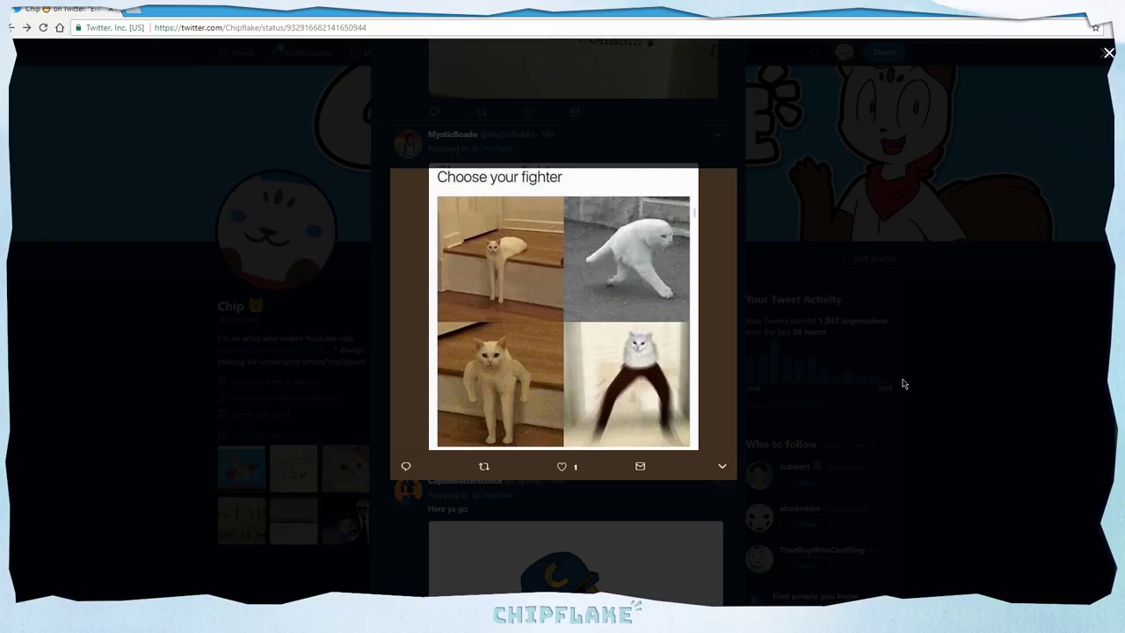
Step: Close the enlarged "Choose your fighter" cat picture and switch to Photoshop to open a file
{"action": "left_click", "coordinate": [822, 474]}
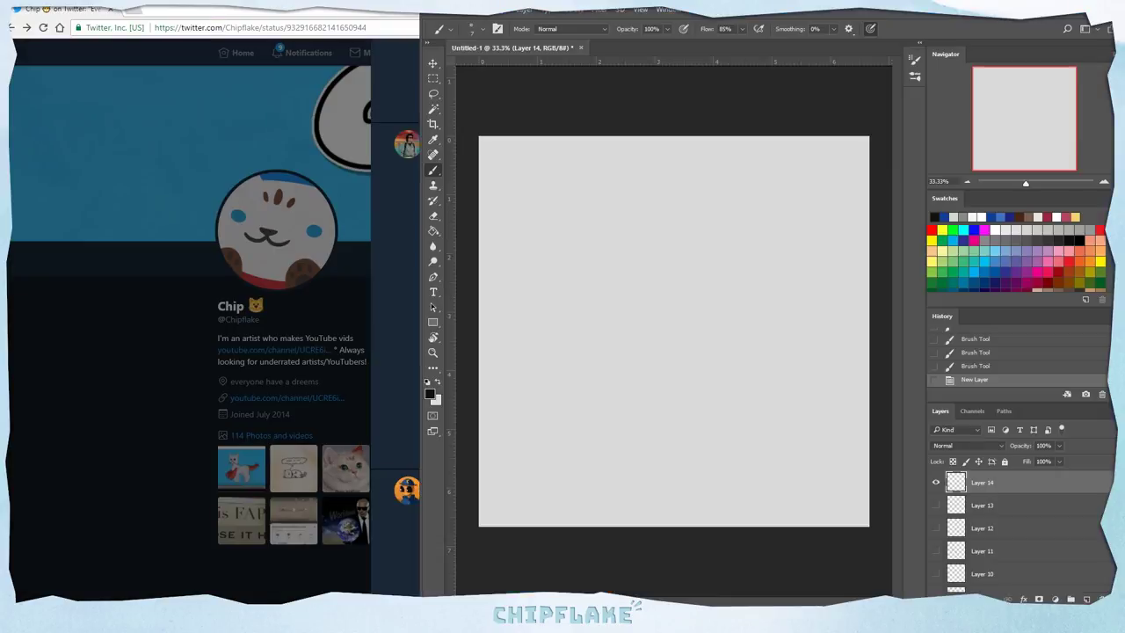
{"action": "left_click", "coordinate": [454, 9]}
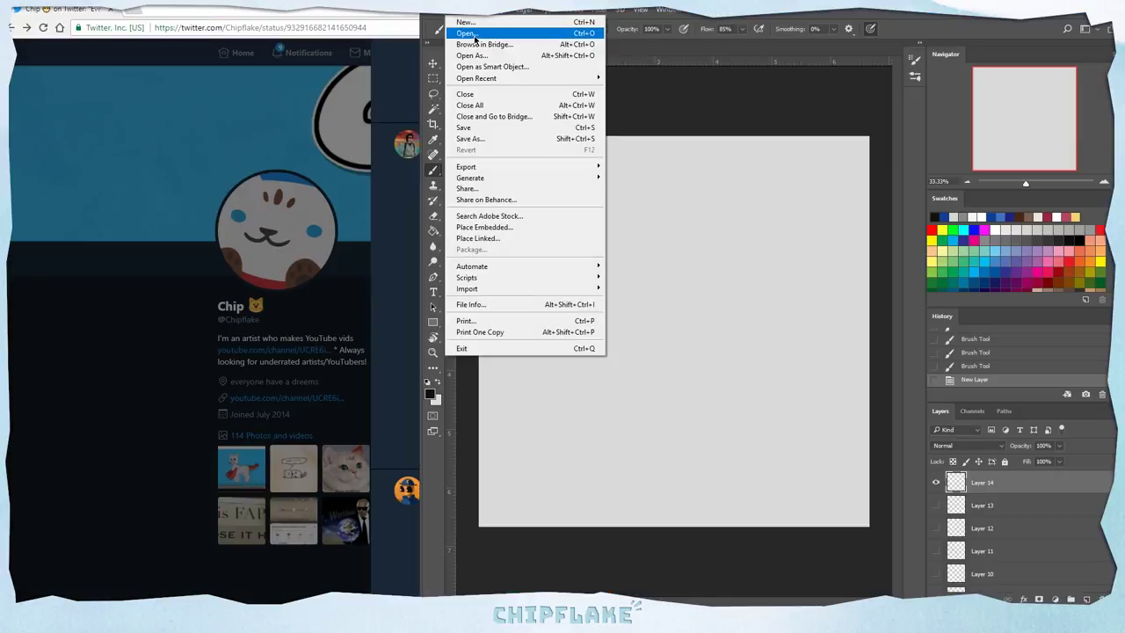
{"action": "left_click", "coordinate": [475, 39]}
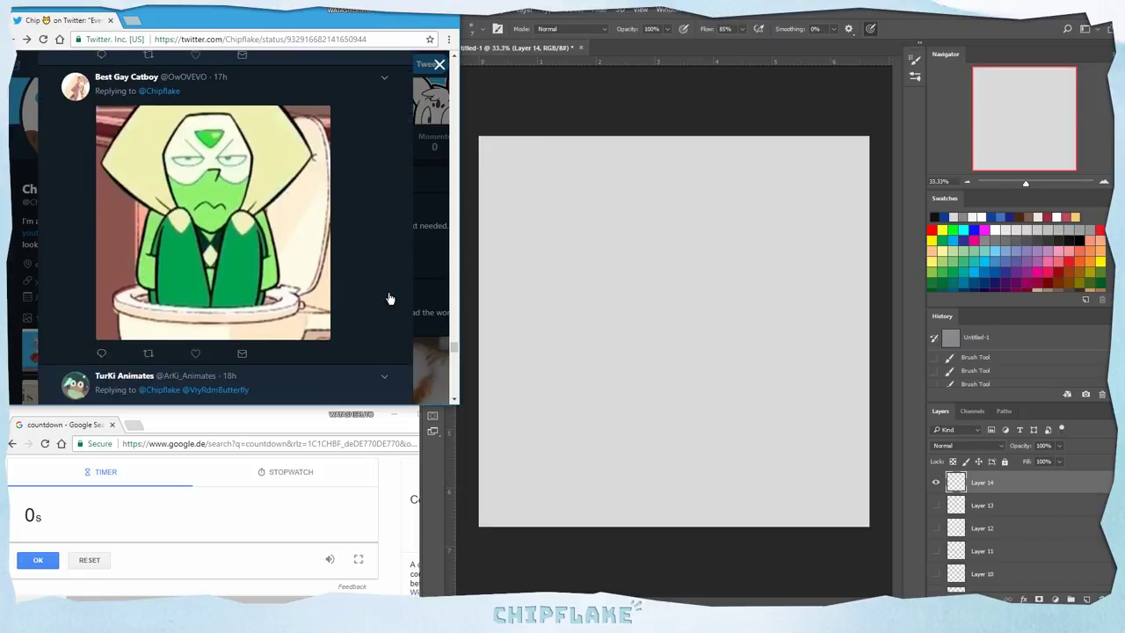
Step: Browse further Twitter replies to the drawn yellow-haired face with big teeth and start the 10-second countdown
{"action": "scroll", "coordinate": [390, 299], "scroll_direction": "down", "scroll_amount": 3}
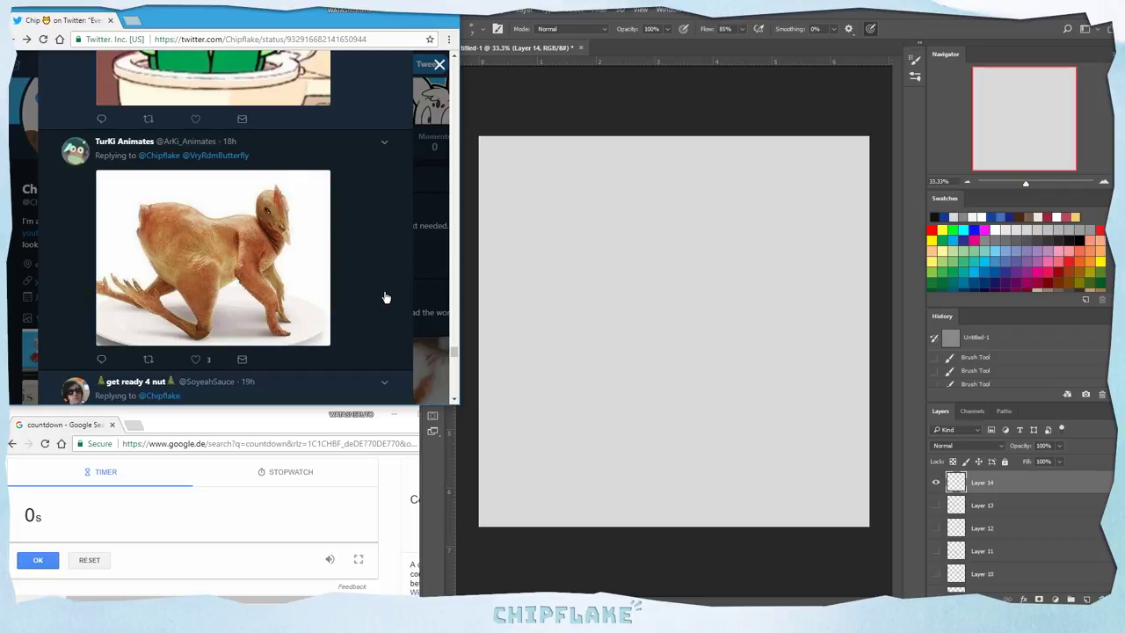
{"action": "scroll", "coordinate": [422, 288], "scroll_direction": "down", "scroll_amount": 1}
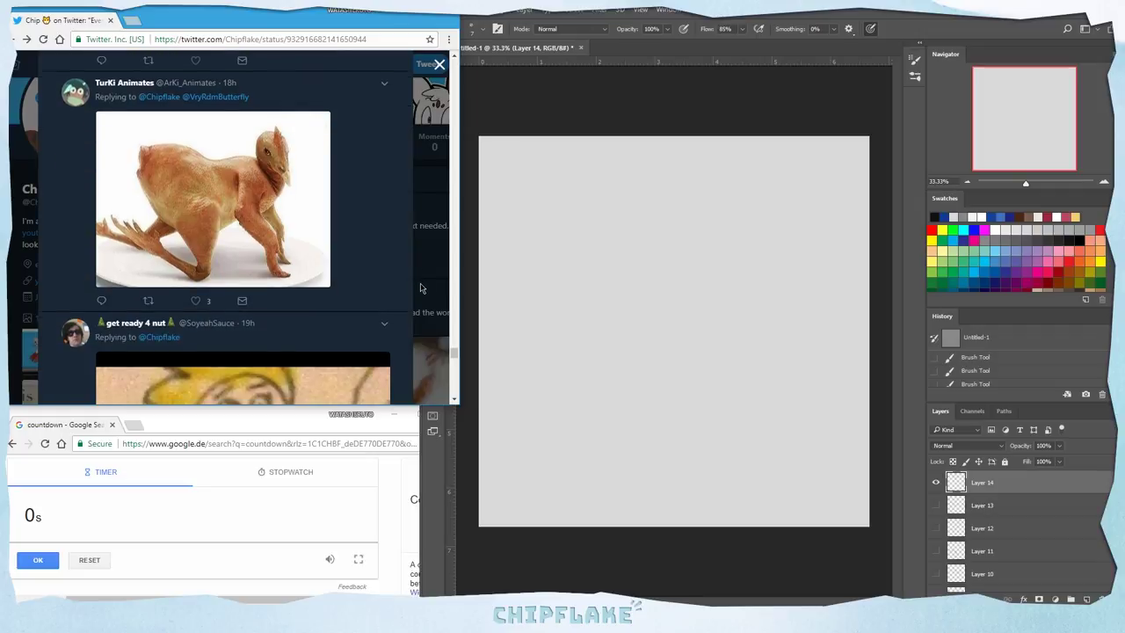
{"action": "scroll", "coordinate": [428, 261], "scroll_direction": "down", "scroll_amount": 3}
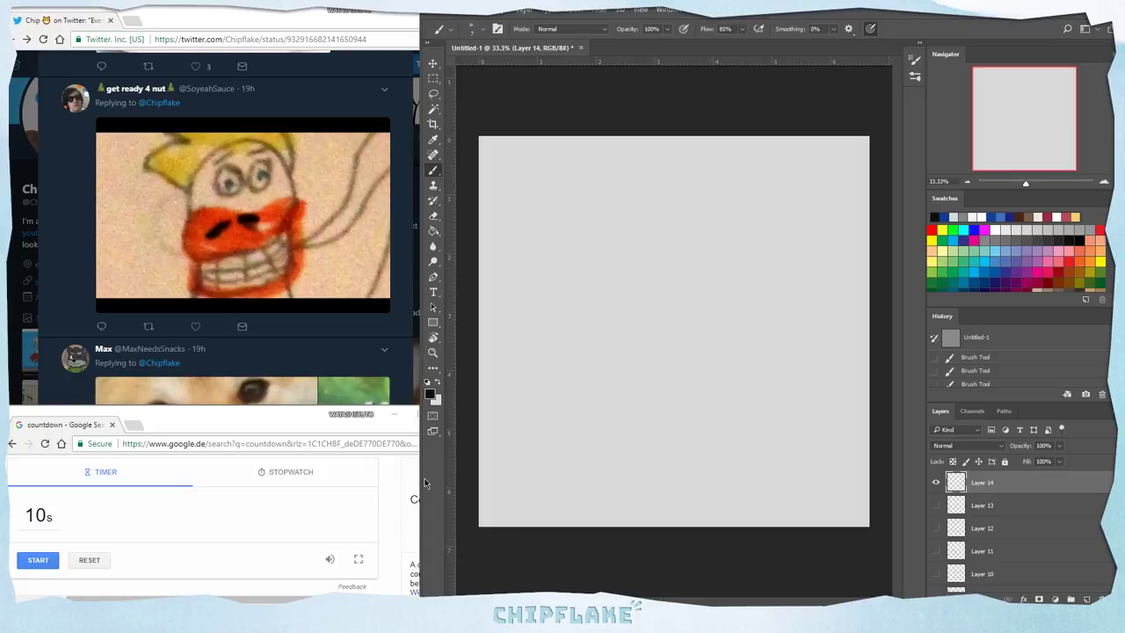
{"action": "left_click", "coordinate": [37, 560]}
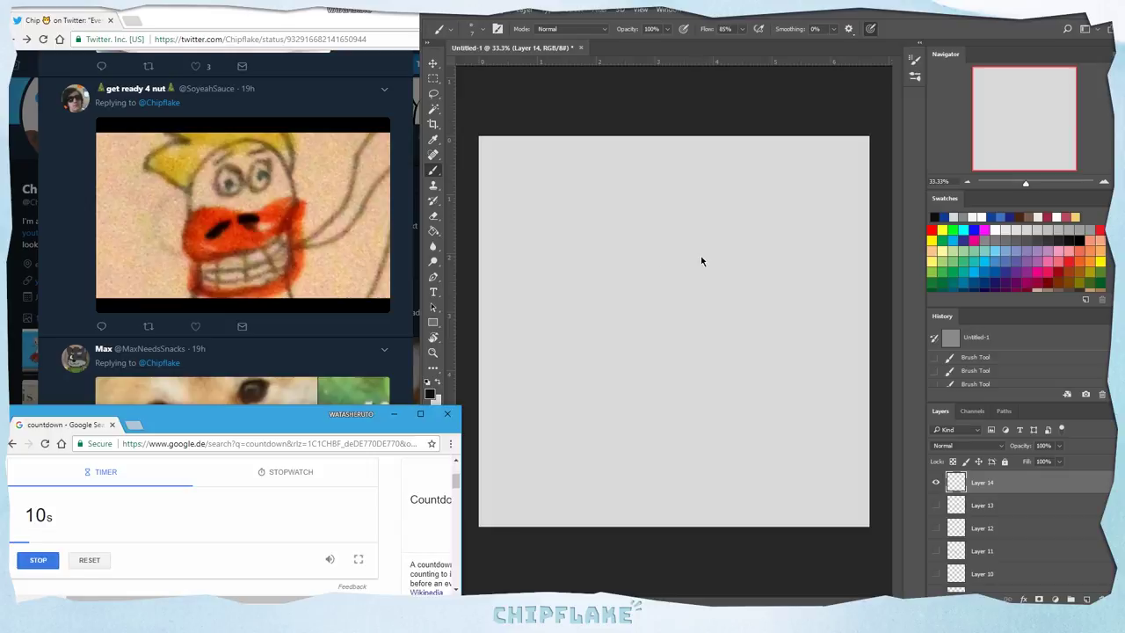
Step: Sketch the toothy face on Layer 14 with a wide grinning mouth, gridded teeth, two oval eyes, spiky hair and head outline
{"action": "left_click", "coordinate": [686, 289]}
{"action": "mouse_move", "coordinate": [598, 293]}
{"action": "left_mouse_down"}
{"action": "mouse_move", "coordinate": [676, 287]}
{"action": "mouse_move", "coordinate": [691, 332]}
{"action": "left_mouse_up"}
{"action": "mouse_move", "coordinate": [606, 313]}
{"action": "left_mouse_down"}
{"action": "mouse_move", "coordinate": [700, 302]}
{"action": "mouse_move", "coordinate": [640, 348]}
{"action": "mouse_move", "coordinate": [623, 343]}
{"action": "mouse_move", "coordinate": [677, 329]}
{"action": "left_mouse_up"}
{"action": "mouse_move", "coordinate": [633, 319]}
{"action": "left_mouse_down"}
{"action": "mouse_move", "coordinate": [635, 336]}
{"action": "mouse_move", "coordinate": [676, 333]}
{"action": "left_mouse_up"}
{"action": "mouse_move", "coordinate": [693, 225]}
{"action": "left_mouse_down"}
{"action": "mouse_move", "coordinate": [678, 250]}
{"action": "mouse_move", "coordinate": [658, 218]}
{"action": "left_mouse_up"}
{"action": "left_click", "coordinate": [656, 230]}
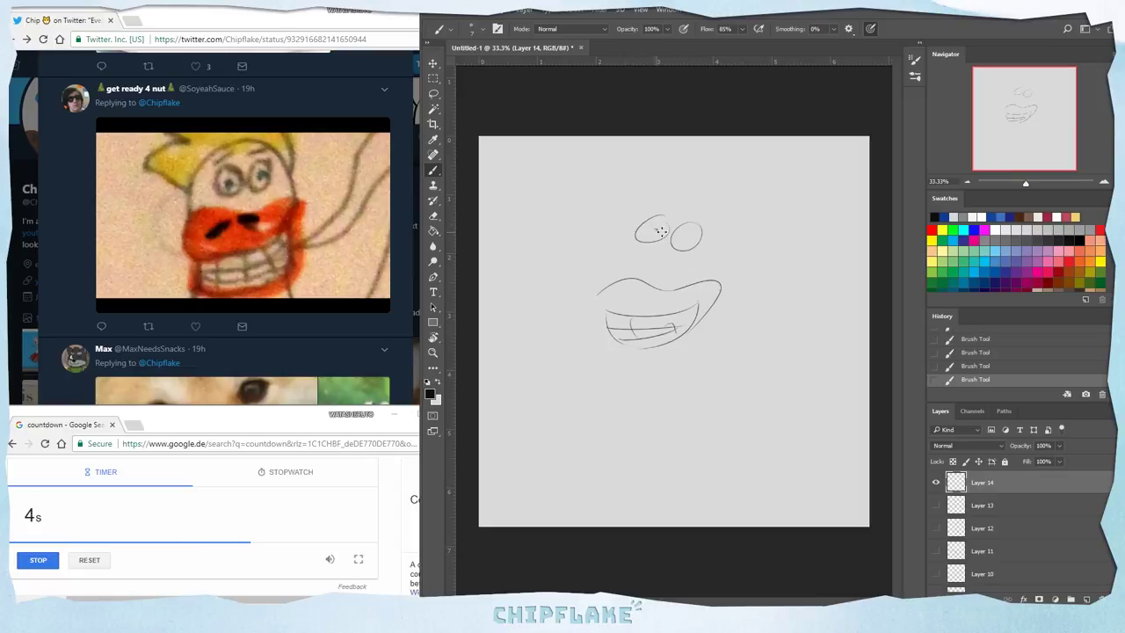
{"action": "left_click", "coordinate": [689, 233]}
{"action": "mouse_move", "coordinate": [626, 161]}
{"action": "left_mouse_down"}
{"action": "mouse_move", "coordinate": [709, 203]}
{"action": "mouse_move", "coordinate": [563, 199]}
{"action": "left_mouse_up"}
{"action": "mouse_move", "coordinate": [582, 246]}
{"action": "left_mouse_down"}
{"action": "mouse_move", "coordinate": [743, 289]}
{"action": "mouse_move", "coordinate": [740, 320]}
{"action": "left_mouse_up"}
{"action": "left_click_drag", "start_coordinate": [605, 226], "coordinate": [581, 296]}
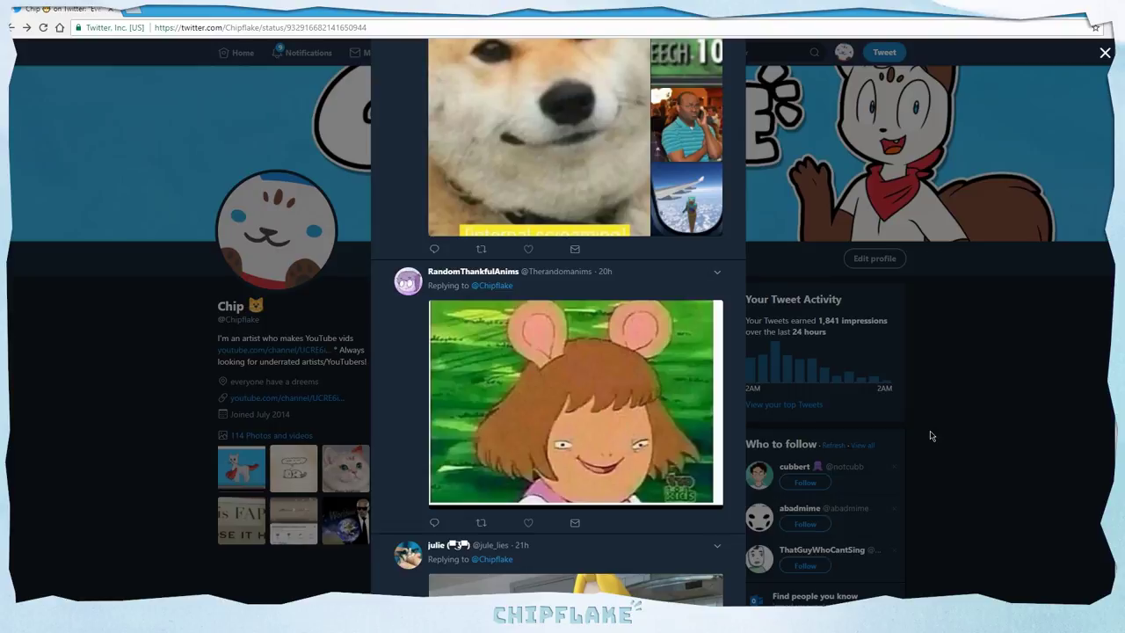
Step: Continue through the Twitter replies to the banana costume picture and sketch it on Layer 15, extending the costume's side edge
{"action": "scroll", "coordinate": [932, 436], "scroll_direction": "down", "scroll_amount": 4}
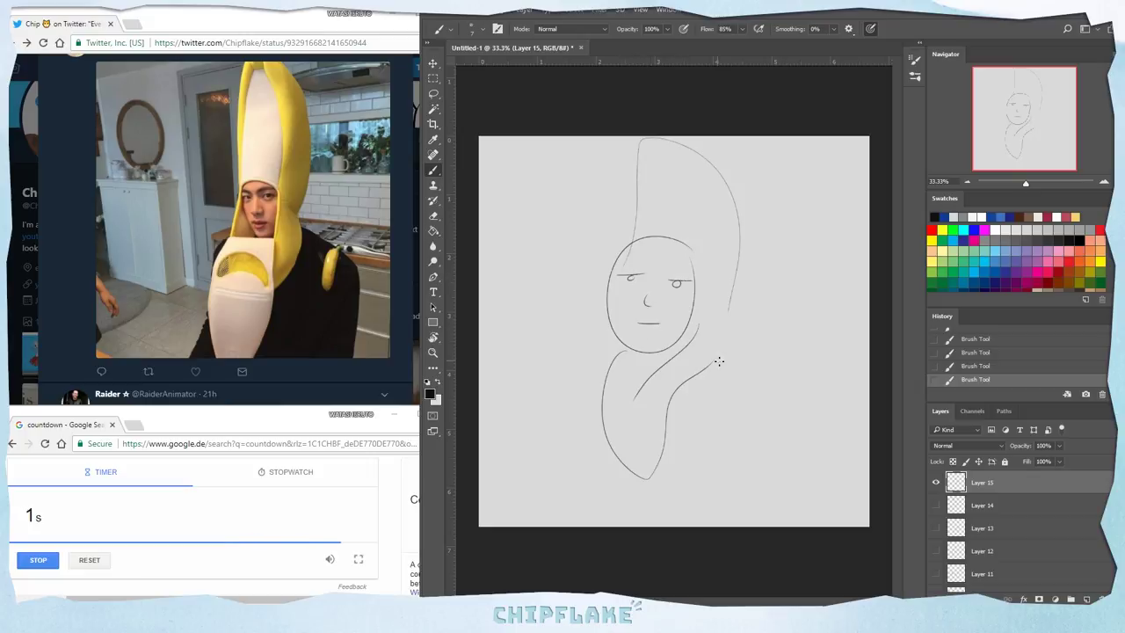
{"action": "left_click_drag", "start_coordinate": [729, 311], "coordinate": [759, 371]}
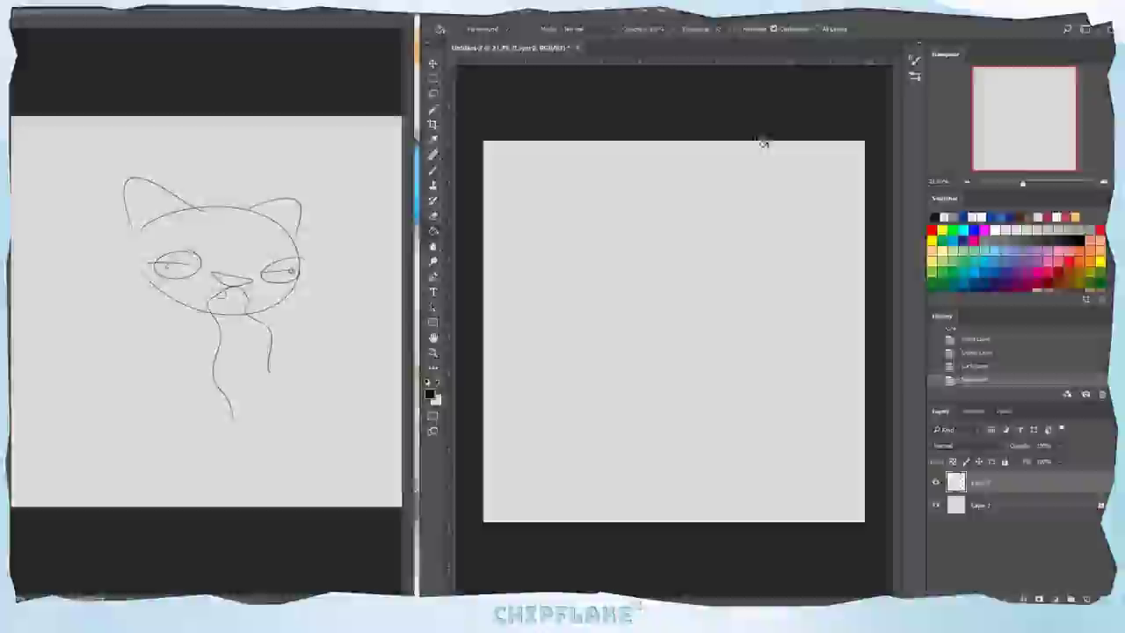
Step: Choose a dark blue drawing colour and sketch the cat's round head and two pointed ears on Layer 2 of Untitled-2
{"action": "key", "text": "z"}
{"action": "left_click_drag", "start_coordinate": [721, 319], "coordinate": [751, 319]}
{"action": "key", "text": "b"}
{"action": "left_click", "coordinate": [430, 394]}
{"action": "left_click", "coordinate": [415, 440]}
{"action": "left_click", "coordinate": [577, 360]}
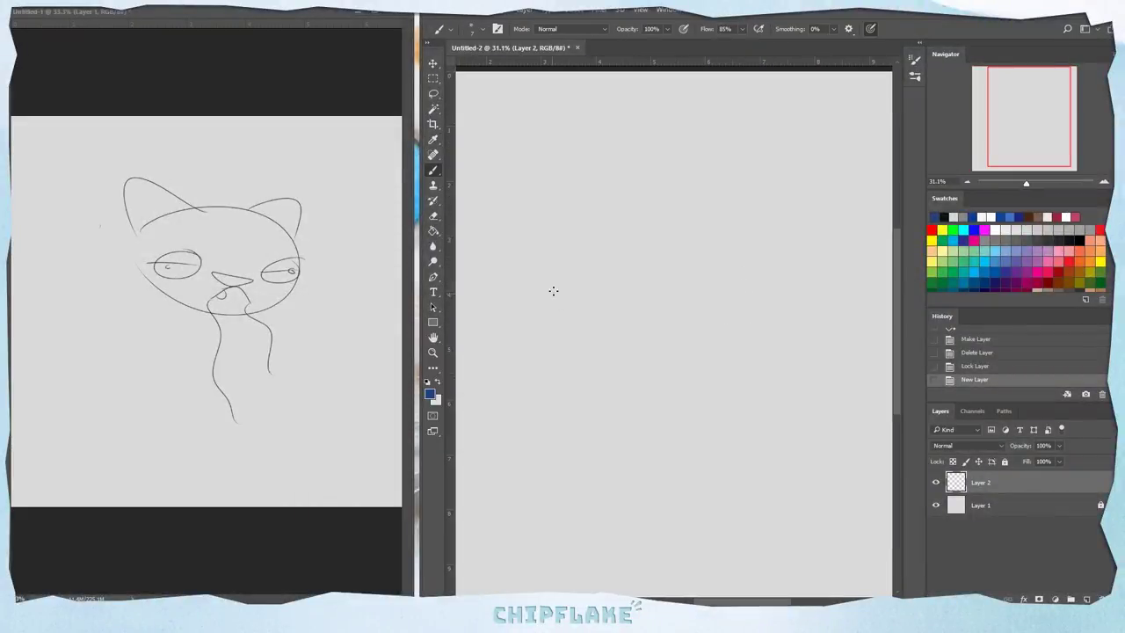
{"action": "mouse_move", "coordinate": [736, 211]}
{"action": "left_mouse_down"}
{"action": "mouse_move", "coordinate": [636, 220]}
{"action": "mouse_move", "coordinate": [561, 341]}
{"action": "left_mouse_up"}
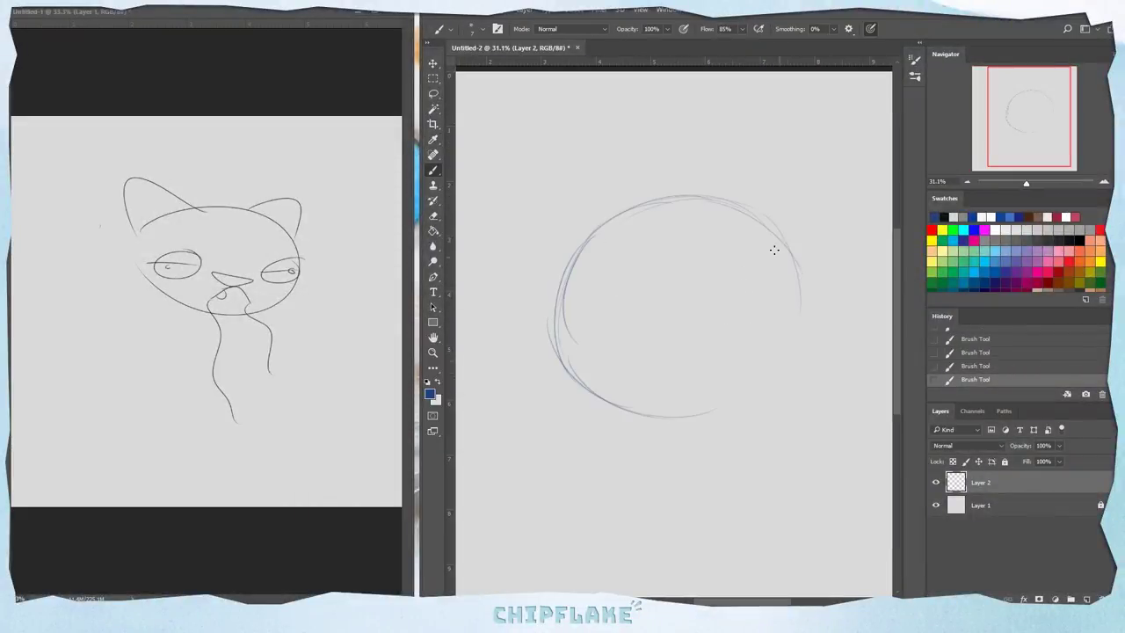
{"action": "left_click_drag", "start_coordinate": [774, 231], "coordinate": [766, 392]}
{"action": "mouse_move", "coordinate": [654, 414]}
{"action": "left_mouse_down"}
{"action": "mouse_move", "coordinate": [804, 334]}
{"action": "mouse_move", "coordinate": [682, 201]}
{"action": "left_mouse_up"}
{"action": "mouse_move", "coordinate": [739, 202]}
{"action": "left_mouse_down"}
{"action": "mouse_move", "coordinate": [732, 410]}
{"action": "mouse_move", "coordinate": [649, 417]}
{"action": "left_mouse_up"}
{"action": "mouse_move", "coordinate": [574, 369]}
{"action": "left_mouse_down"}
{"action": "mouse_move", "coordinate": [583, 382]}
{"action": "mouse_move", "coordinate": [817, 345]}
{"action": "left_mouse_up"}
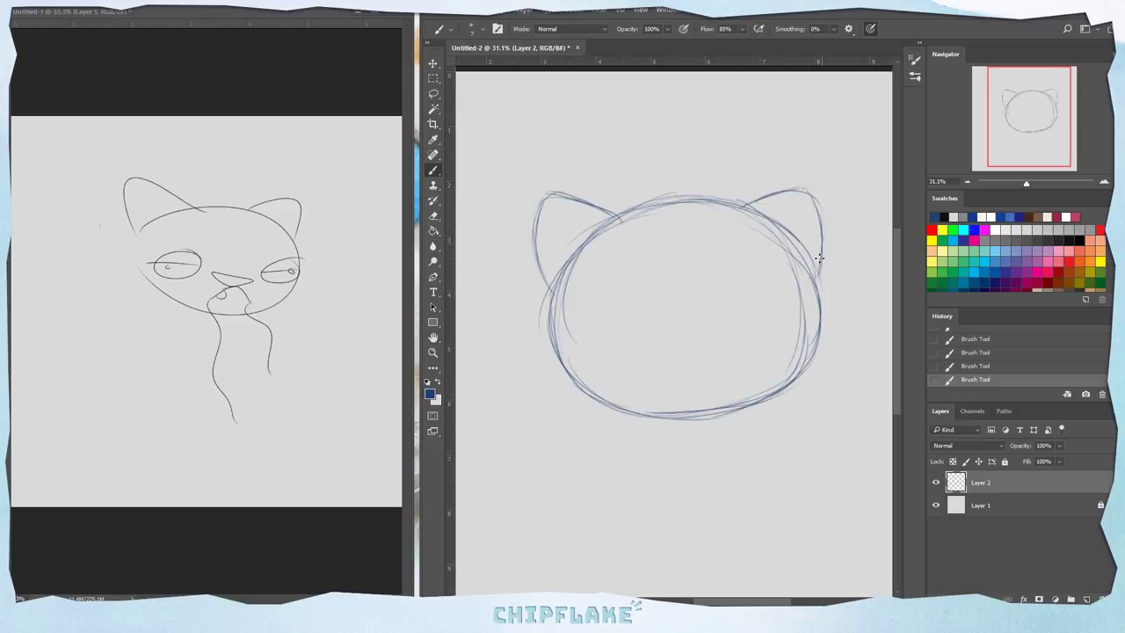
{"action": "left_click_drag", "start_coordinate": [819, 257], "coordinate": [820, 278]}
Step: Sketch the cat's half-closed eyes, triangular nose, frowning mouth with small fangs and wavy lines running down from the mouth
{"action": "mouse_move", "coordinate": [607, 299]}
{"action": "left_mouse_down"}
{"action": "mouse_move", "coordinate": [640, 292]}
{"action": "mouse_move", "coordinate": [601, 308]}
{"action": "mouse_move", "coordinate": [656, 319]}
{"action": "mouse_move", "coordinate": [661, 344]}
{"action": "left_mouse_up"}
{"action": "key", "text": "ctrl+z"}
{"action": "key", "text": "ctrl+z"}
{"action": "left_click_drag", "start_coordinate": [778, 293], "coordinate": [818, 293]}
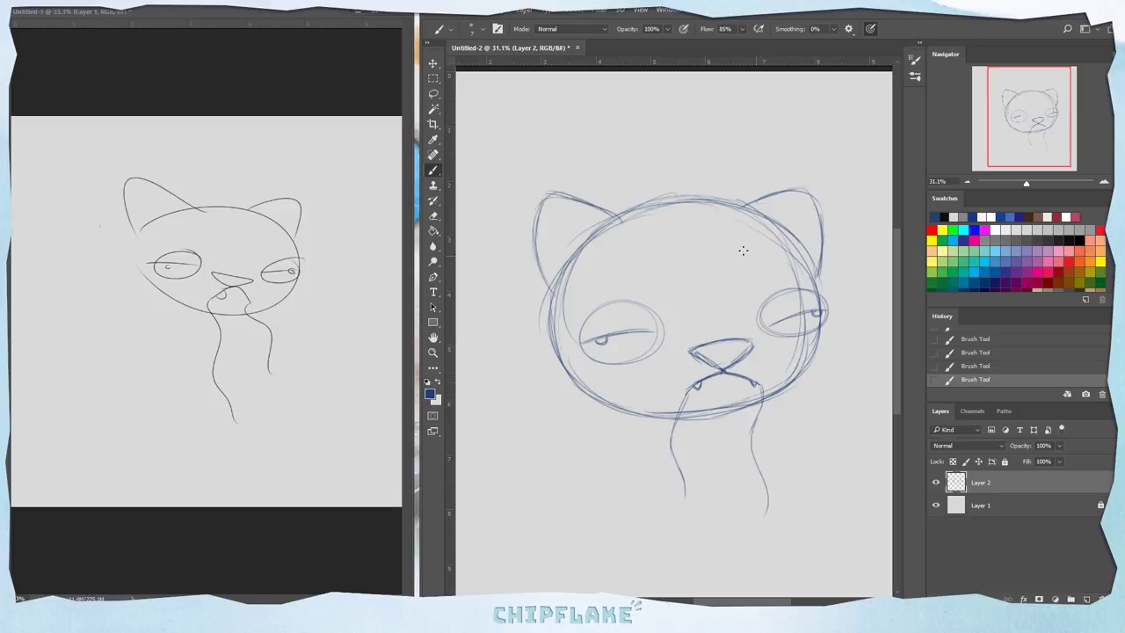
Step: Scale the cat sketch on Layer 2 proportionally to 122.31%, reposition it on the canvas and apply the transformation
{"action": "left_click_drag", "start_coordinate": [743, 250], "coordinate": [469, 126]}
{"action": "key", "text": "ctrl+t"}
{"action": "left_click", "coordinate": [624, 29]}
{"action": "left_click_drag", "start_coordinate": [582, 208], "coordinate": [531, 149]}
{"action": "left_click_drag", "start_coordinate": [613, 209], "coordinate": [629, 263]}
{"action": "left_click", "coordinate": [433, 171]}
{"action": "left_click", "coordinate": [709, 236]}
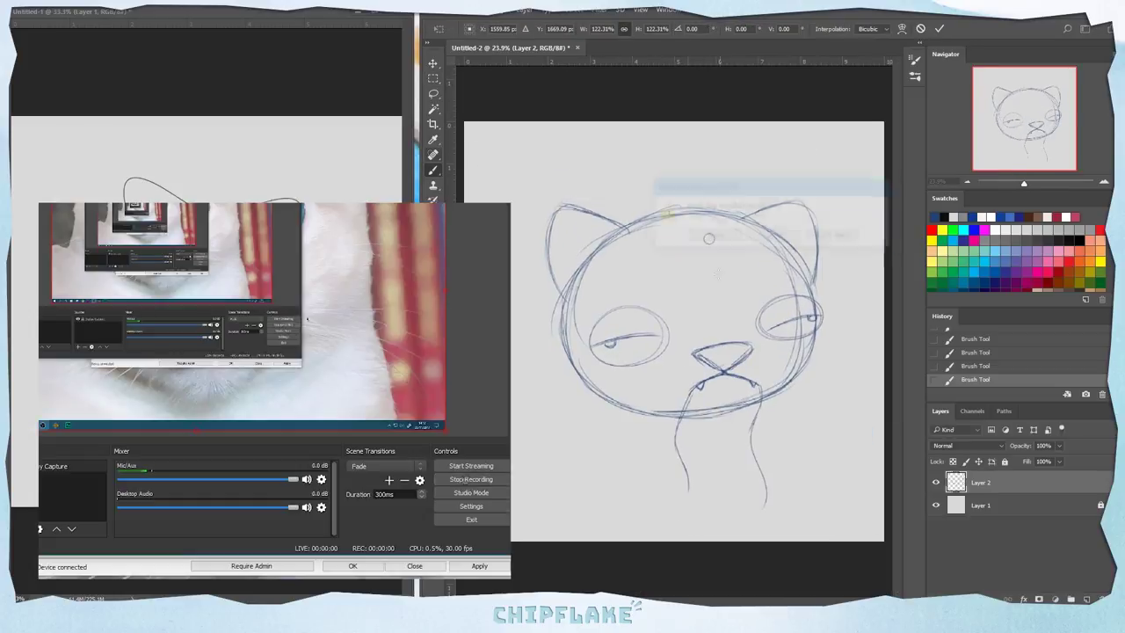
{"action": "key", "text": "Return"}
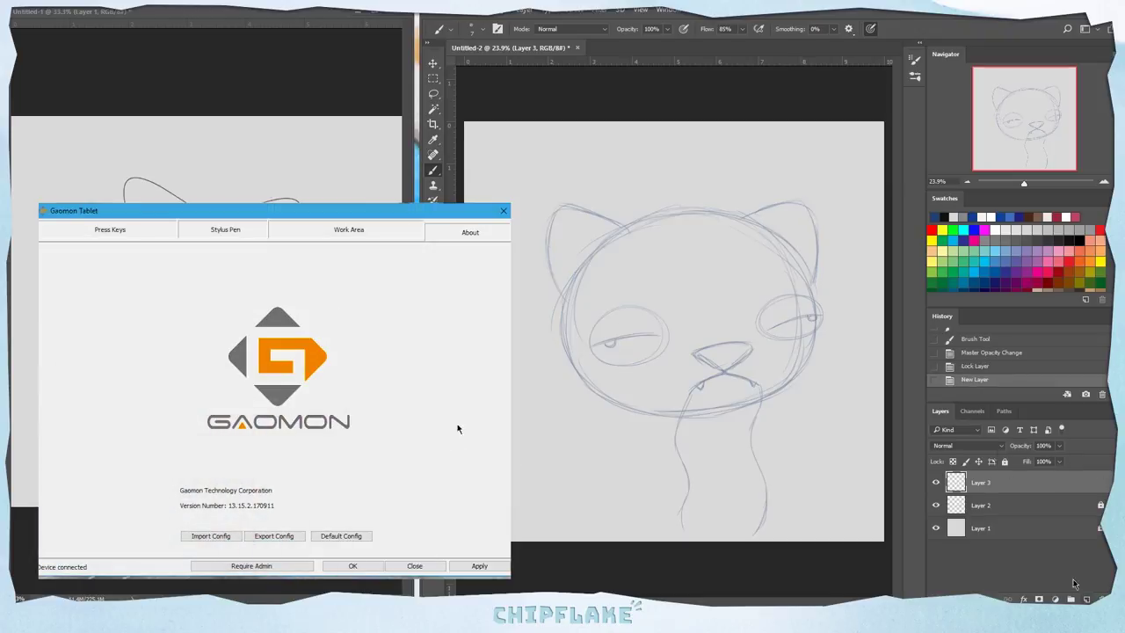
Step: Show the Gaomon tablet's press keys, set Photoshop's drawing colour to near-black and enlarge the brush for a test stroke on Layer 3
{"action": "left_click", "coordinate": [140, 232]}
{"action": "left_click", "coordinate": [431, 403]}
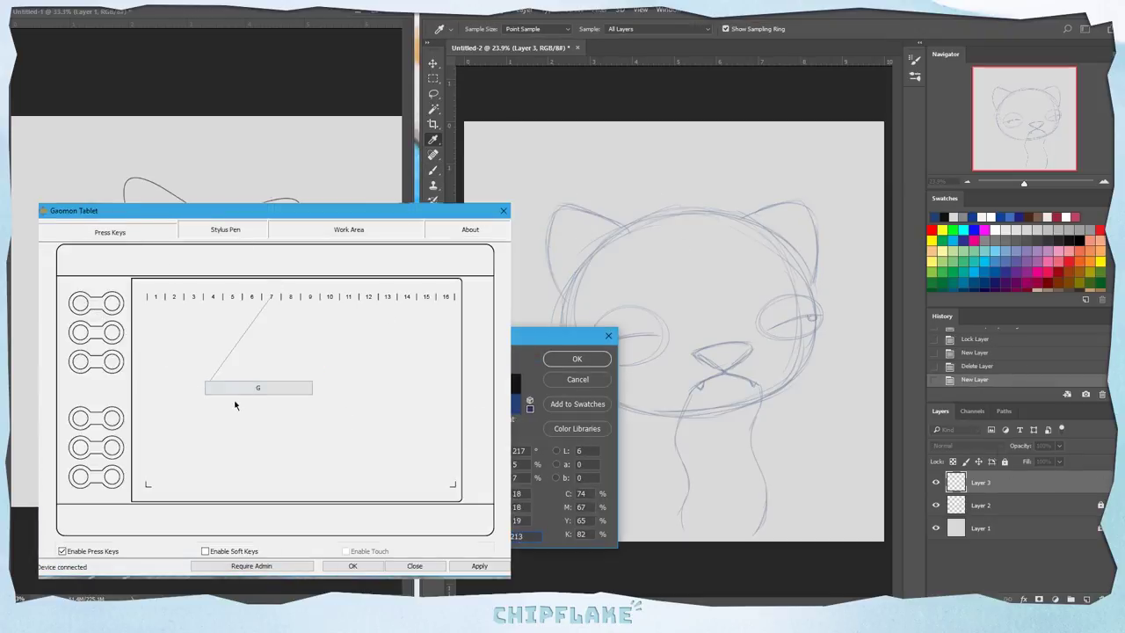
{"action": "left_click", "coordinate": [577, 357]}
{"action": "left_click", "coordinate": [482, 29]}
{"action": "left_click_drag", "start_coordinate": [490, 67], "coordinate": [493, 68]}
{"action": "left_click_drag", "start_coordinate": [610, 244], "coordinate": [775, 232]}
{"action": "key", "text": "ctrl+z"}
Step: Show the tablet's Ctrl+Alt+Y press key and set the brush flow to 100% and its size to 25 px
{"action": "mouse_move", "coordinate": [114, 305]}
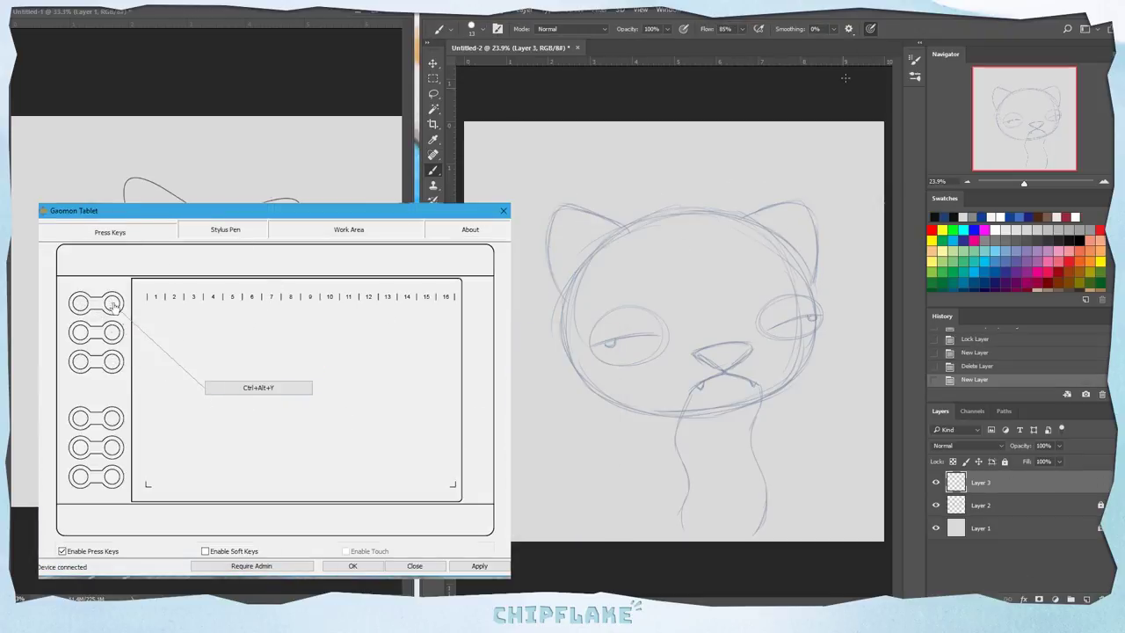
{"action": "left_click", "coordinate": [743, 29]}
{"action": "left_click_drag", "start_coordinate": [750, 44], "coordinate": [761, 44]}
{"action": "left_click", "coordinate": [482, 29]}
{"action": "left_click_drag", "start_coordinate": [492, 67], "coordinate": [497, 68]}
{"action": "key", "text": "ctrl+z"}
{"action": "mouse_move", "coordinate": [610, 261]}
{"action": "left_mouse_down"}
{"action": "mouse_move", "coordinate": [803, 263]}
{"action": "mouse_move", "coordinate": [638, 219]}
{"action": "left_mouse_up"}
{"action": "key", "text": "ctrl+z"}
{"action": "mouse_move", "coordinate": [783, 250]}
{"action": "left_mouse_down"}
{"action": "mouse_move", "coordinate": [755, 229]}
{"action": "mouse_move", "coordinate": [696, 214]}
{"action": "left_mouse_up"}
{"action": "key", "text": "ctrl+z"}
{"action": "key", "text": "ctrl+z"}
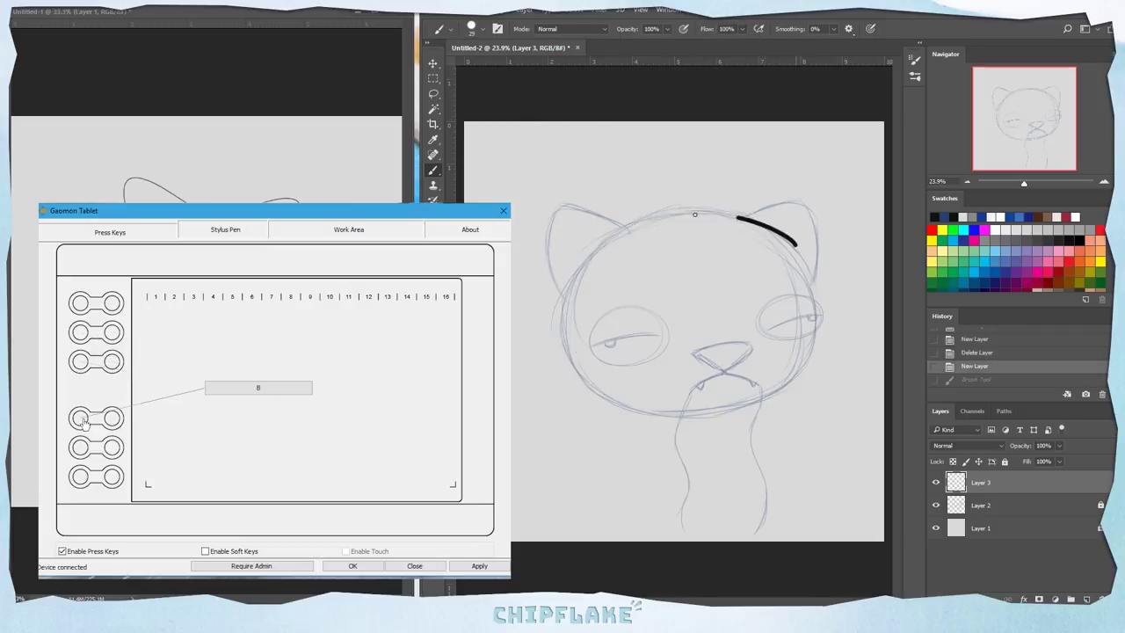
{"action": "key", "text": "ctrl+z"}
{"action": "left_click_drag", "start_coordinate": [805, 267], "coordinate": [532, 341]}
{"action": "key", "text": "ctrl+z"}
{"action": "left_click_drag", "start_coordinate": [811, 286], "coordinate": [718, 223]}
{"action": "key", "text": "ctrl+z"}
{"action": "left_click_drag", "start_coordinate": [808, 279], "coordinate": [814, 290]}
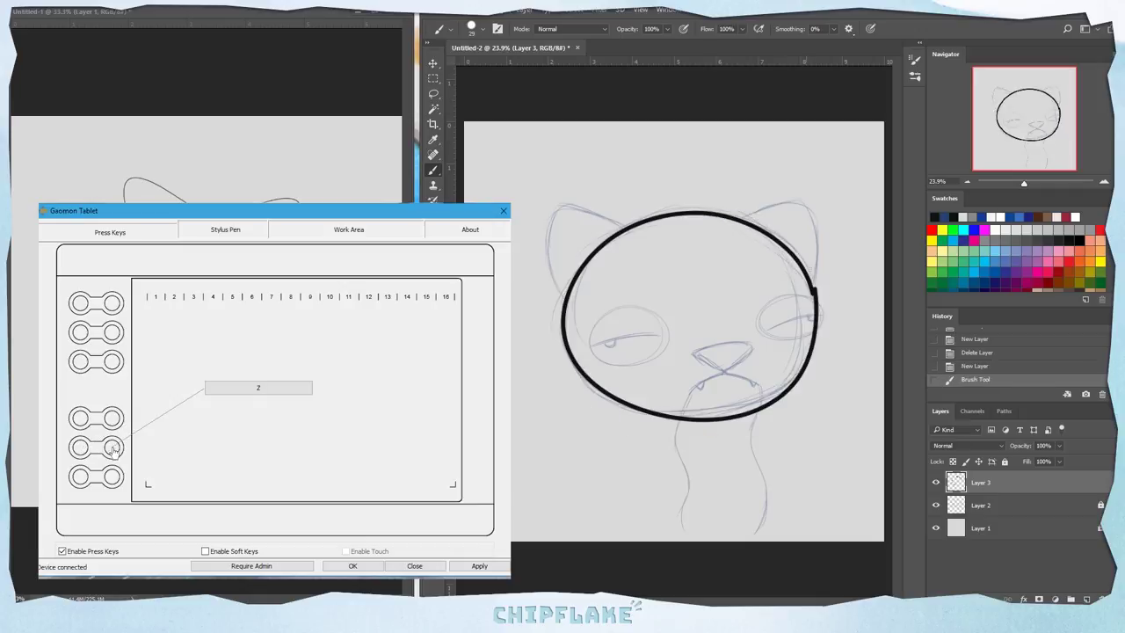
{"action": "key", "text": "ctrl+z"}
{"action": "mouse_move", "coordinate": [792, 251]}
{"action": "left_mouse_down"}
{"action": "mouse_move", "coordinate": [815, 268]}
{"action": "mouse_move", "coordinate": [811, 334]}
{"action": "left_mouse_up"}
{"action": "key", "text": "ctrl+z"}
{"action": "key", "text": "ctrl+z"}
{"action": "key", "text": "ctrl+z"}
{"action": "key", "text": "ctrl+z"}
Step: Open the hotkey settings of a Gaomon press key and choose the keyboard combination Ctrl+Alt+C
{"action": "double_click", "coordinate": [256, 392]}
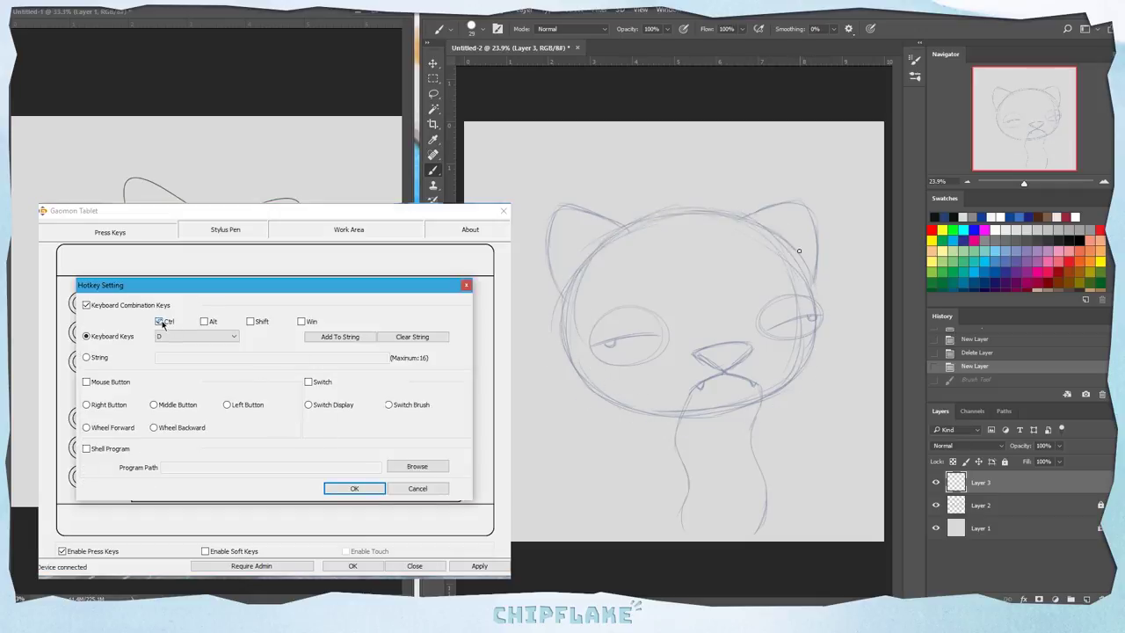
{"action": "left_click", "coordinate": [205, 322]}
{"action": "left_click", "coordinate": [233, 337]}
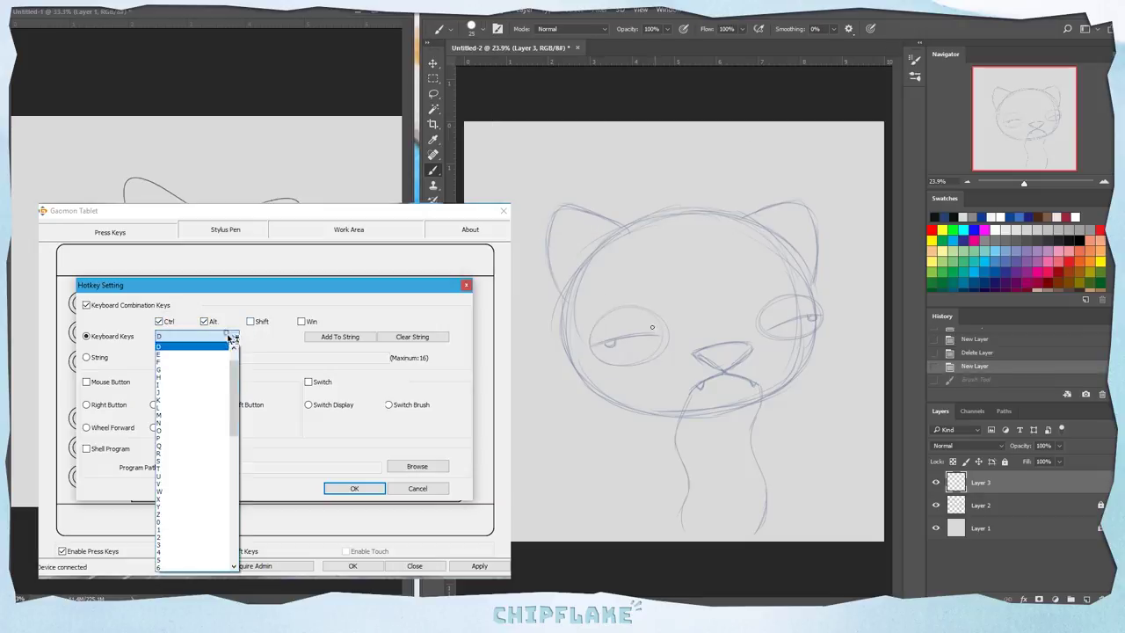
{"action": "left_click_drag", "start_coordinate": [237, 437], "coordinate": [235, 392]}
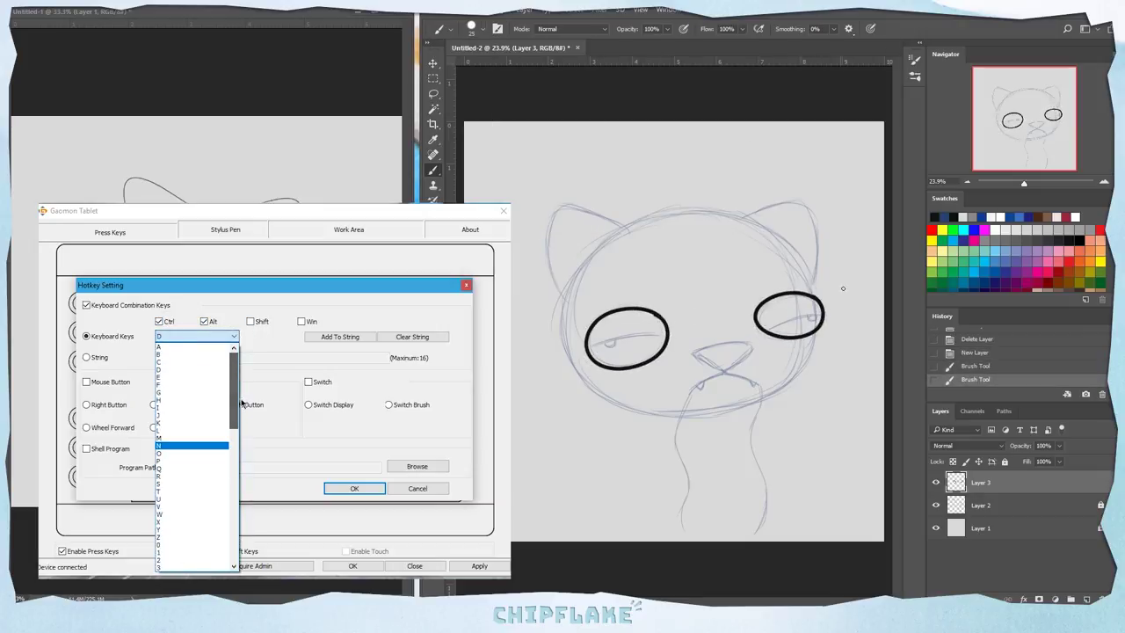
{"action": "left_click", "coordinate": [201, 364]}
Step: Disable the key combination, try the Left Button option, choose Switch Display and Wheel Backward, confirm, and set the work area rotation to 180°
{"action": "left_click", "coordinate": [173, 321]}
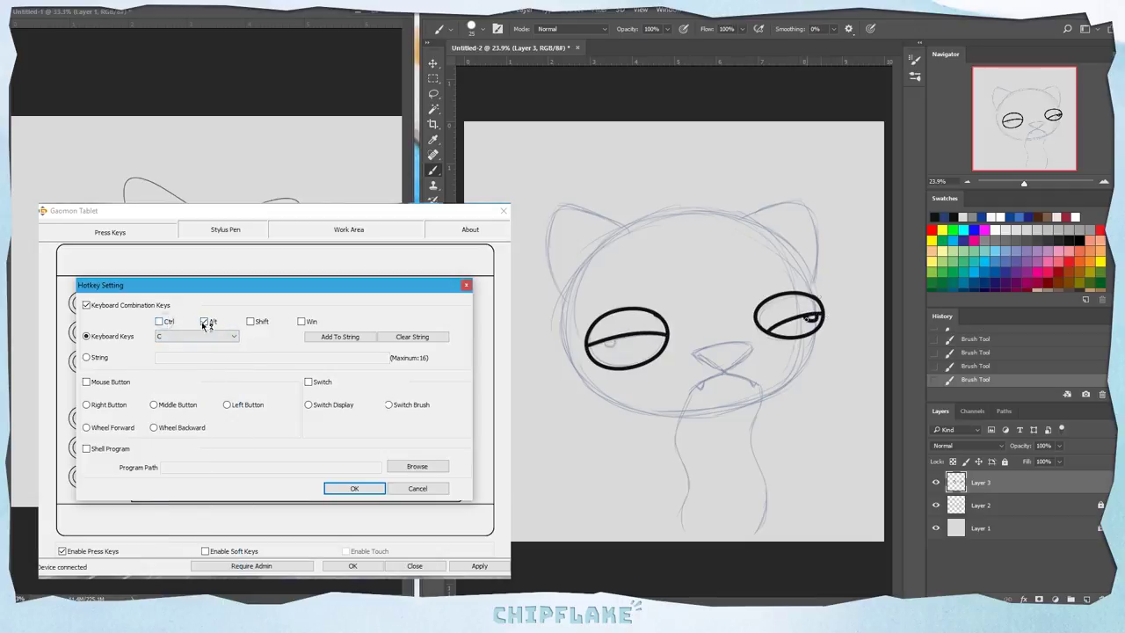
{"action": "left_click", "coordinate": [205, 322]}
{"action": "left_click", "coordinate": [128, 307]}
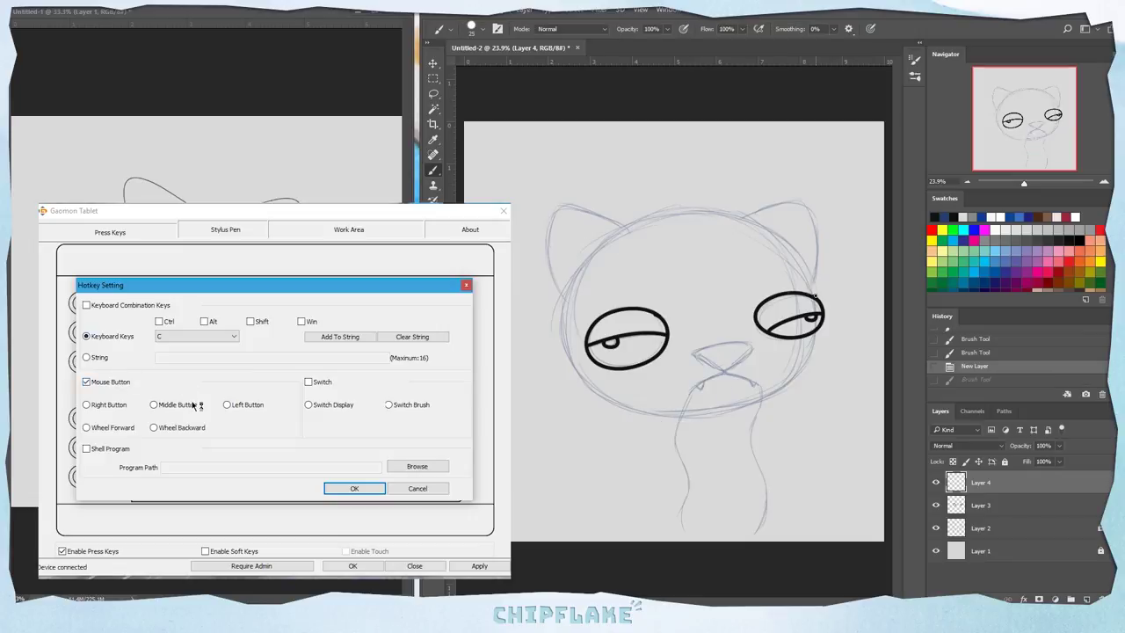
{"action": "left_click", "coordinate": [227, 405]}
{"action": "left_click", "coordinate": [329, 406]}
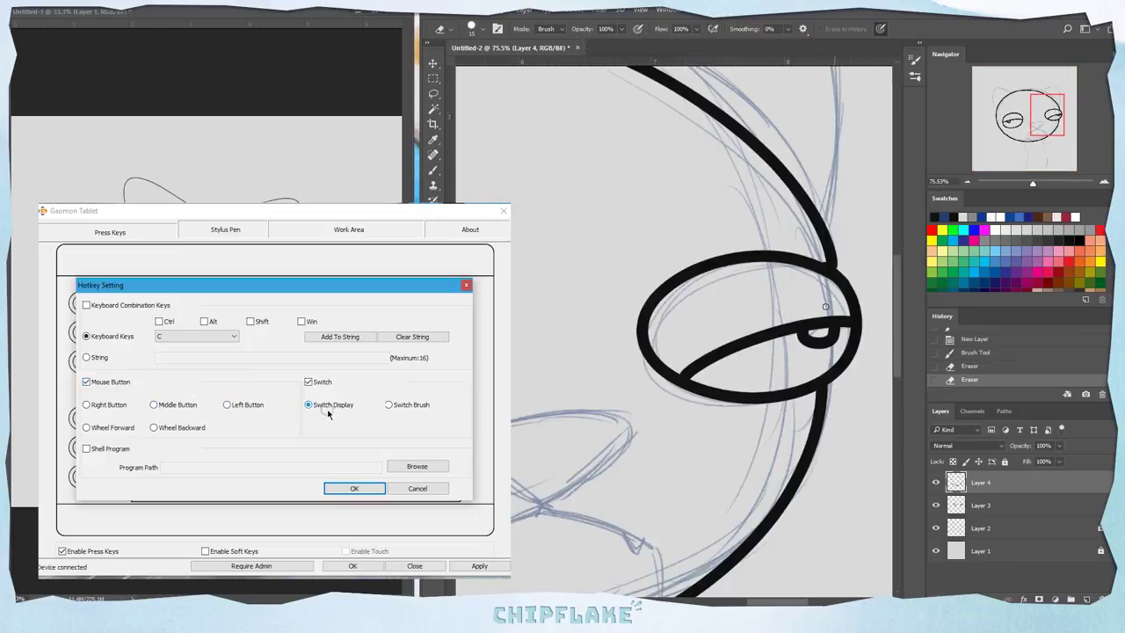
{"action": "left_click", "coordinate": [155, 428]}
{"action": "left_click", "coordinate": [354, 488]}
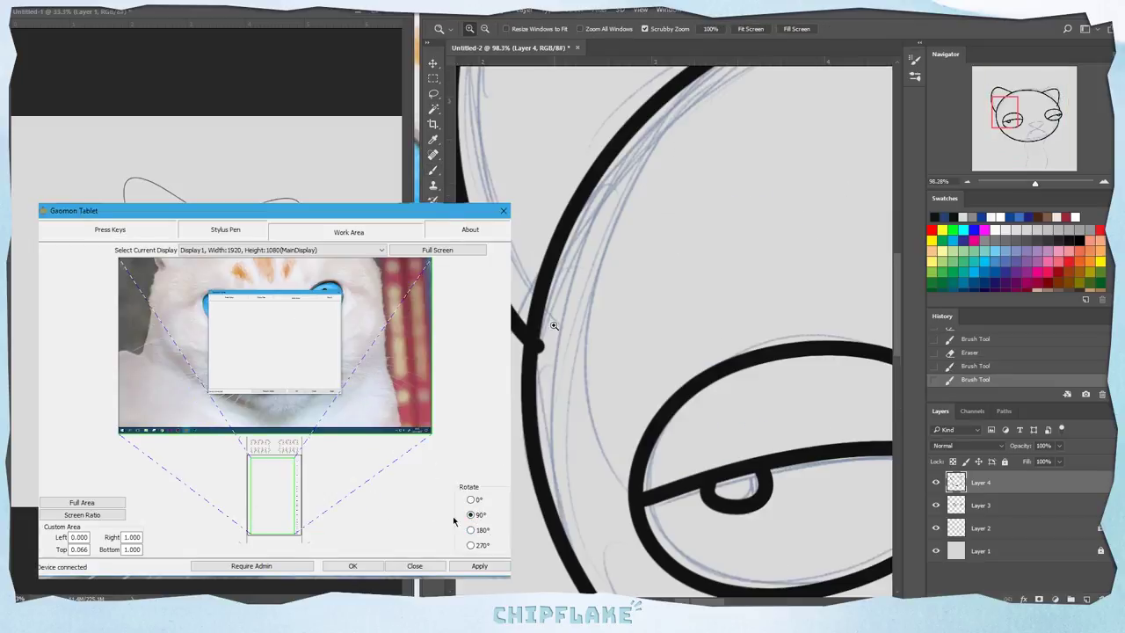
{"action": "left_click", "coordinate": [471, 529]}
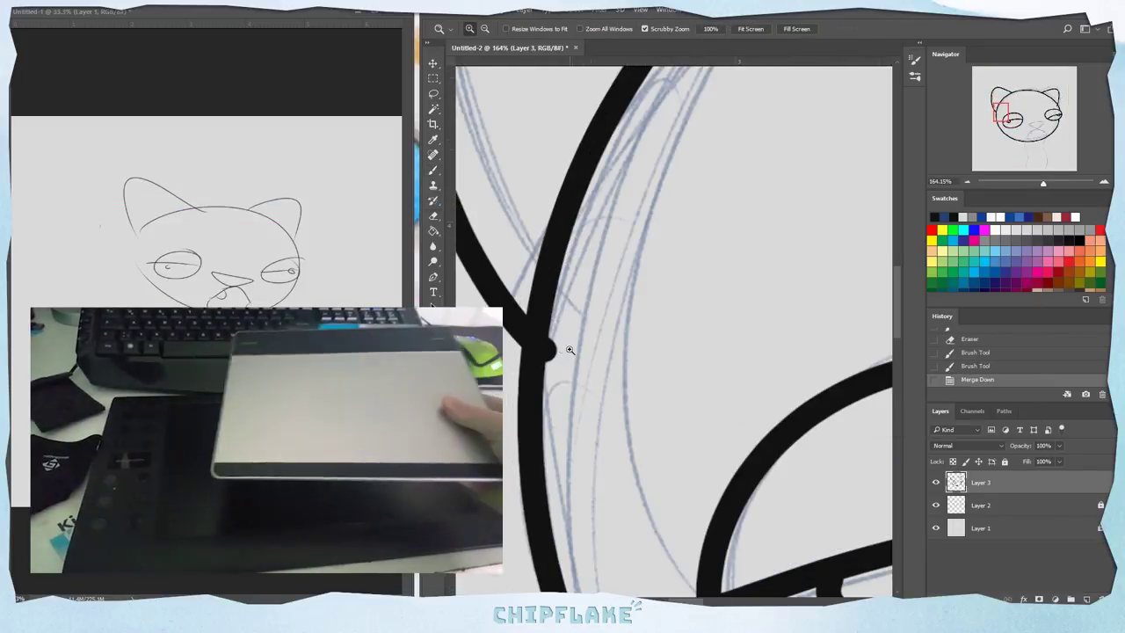
Step: Erase the stray line ends on Layer 3 where the cat's left ear runs into the head outline
{"action": "key", "text": "e"}
{"action": "left_click_drag", "start_coordinate": [557, 342], "coordinate": [555, 374]}
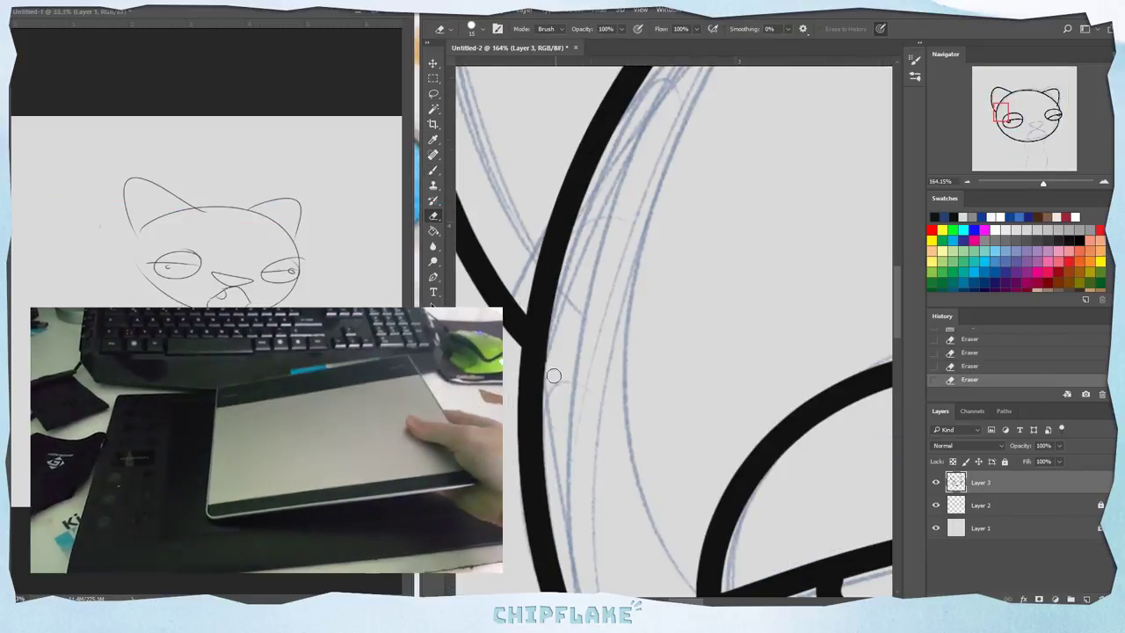
{"action": "left_click_drag", "start_coordinate": [642, 310], "coordinate": [563, 310]}
{"action": "left_click_drag", "start_coordinate": [861, 245], "coordinate": [958, 245]}
{"action": "mouse_move", "coordinate": [721, 258]}
{"action": "left_mouse_down"}
{"action": "mouse_move", "coordinate": [736, 274]}
{"action": "mouse_move", "coordinate": [677, 285]}
{"action": "left_mouse_up"}
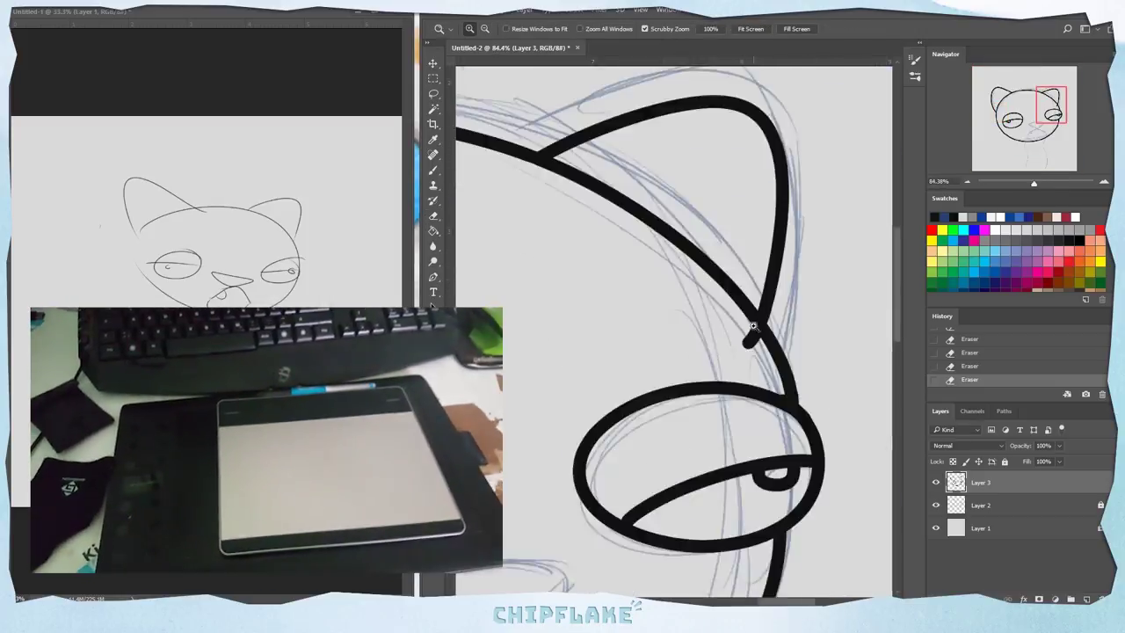
Step: Erase the stray line end inside the cat's head at the outer base of the right ear
{"action": "left_click_drag", "start_coordinate": [763, 322], "coordinate": [857, 322]}
{"action": "mouse_move", "coordinate": [713, 299]}
{"action": "left_mouse_down"}
{"action": "mouse_move", "coordinate": [735, 319]}
{"action": "mouse_move", "coordinate": [736, 352]}
{"action": "mouse_move", "coordinate": [731, 340]}
{"action": "mouse_move", "coordinate": [773, 406]}
{"action": "left_mouse_up"}
{"action": "key", "text": "ctrl+z"}
{"action": "key", "text": "ctrl+z"}
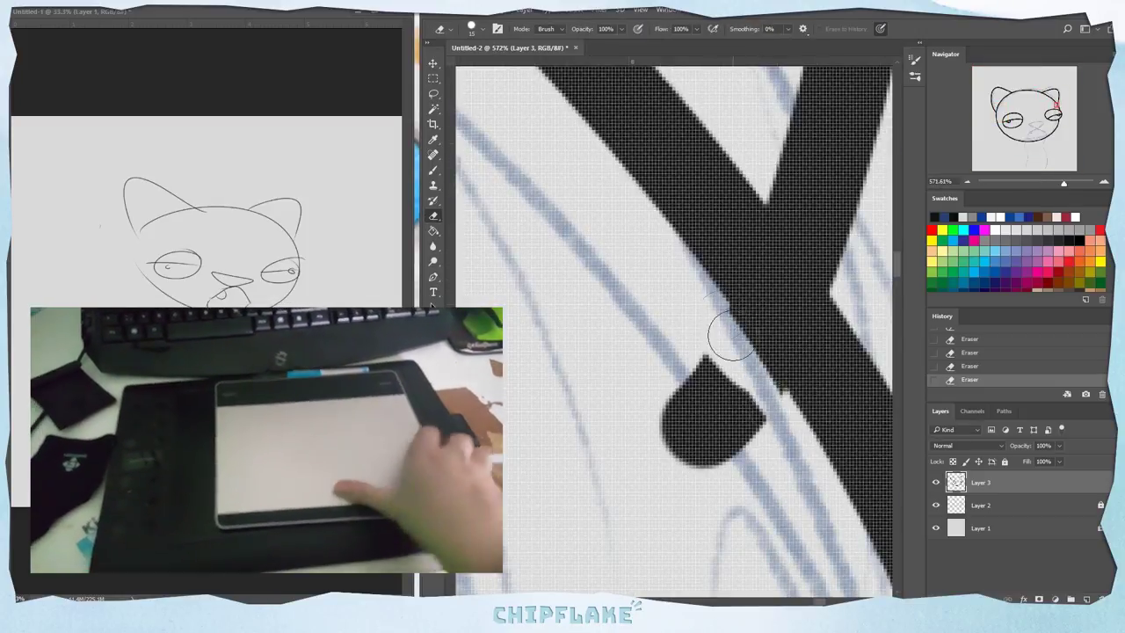
{"action": "mouse_move", "coordinate": [729, 337]}
{"action": "left_mouse_down"}
{"action": "mouse_move", "coordinate": [668, 457]}
{"action": "mouse_move", "coordinate": [711, 437]}
{"action": "left_mouse_up"}
{"action": "mouse_move", "coordinate": [756, 378]}
{"action": "left_mouse_down"}
{"action": "mouse_move", "coordinate": [657, 379]}
{"action": "mouse_move", "coordinate": [780, 337]}
{"action": "mouse_move", "coordinate": [835, 337]}
{"action": "left_mouse_up"}
Step: Ink the cat's rounded nose on Layer 3 with curved nostrils and a short centre line
{"action": "key", "text": "b"}
{"action": "left_click_drag", "start_coordinate": [712, 417], "coordinate": [709, 414]}
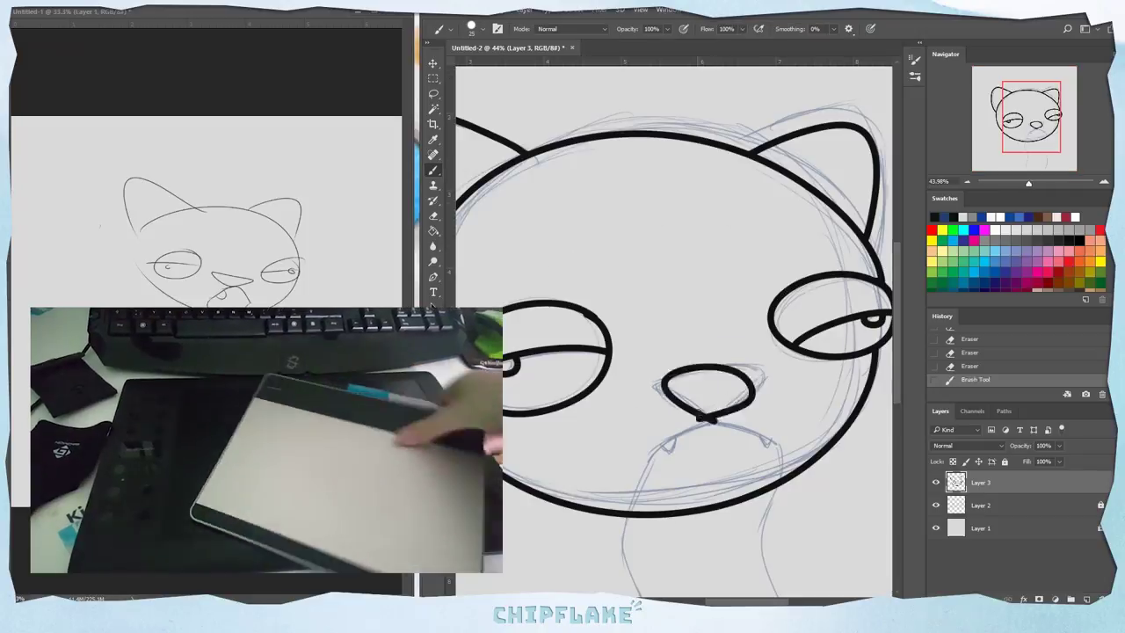
{"action": "key", "text": "ctrl+z"}
{"action": "mouse_move", "coordinate": [661, 383]}
{"action": "left_mouse_down"}
{"action": "mouse_move", "coordinate": [711, 417]}
{"action": "mouse_move", "coordinate": [744, 396]}
{"action": "left_mouse_up"}
{"action": "key", "text": "ctrl+z"}
{"action": "left_click_drag", "start_coordinate": [670, 403], "coordinate": [698, 413]}
{"action": "mouse_move", "coordinate": [712, 421]}
{"action": "left_mouse_down"}
{"action": "mouse_move", "coordinate": [654, 448]}
{"action": "mouse_move", "coordinate": [779, 447]}
{"action": "left_mouse_up"}
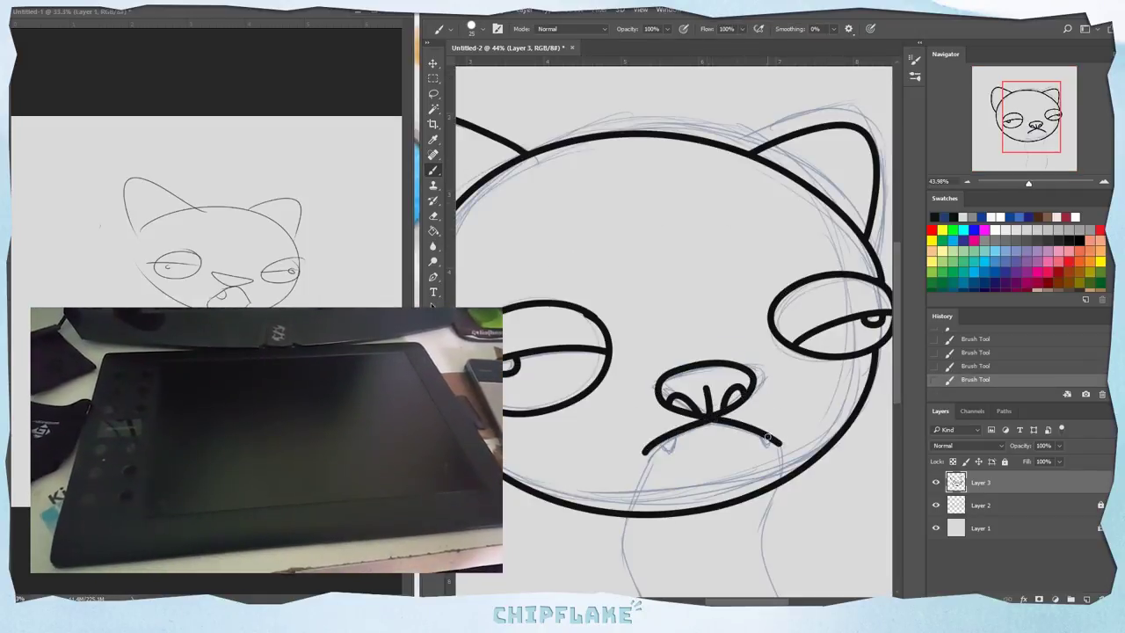
{"action": "key", "text": "ctrl+z"}
{"action": "key", "text": "ctrl+z"}
{"action": "left_click_drag", "start_coordinate": [713, 421], "coordinate": [652, 452]}
{"action": "left_click_drag", "start_coordinate": [710, 417], "coordinate": [776, 443]}
{"action": "key", "text": "z"}
{"action": "left_click_drag", "start_coordinate": [738, 363], "coordinate": [697, 360]}
{"action": "key", "text": "b"}
{"action": "key", "text": "ctrl+alt+z"}
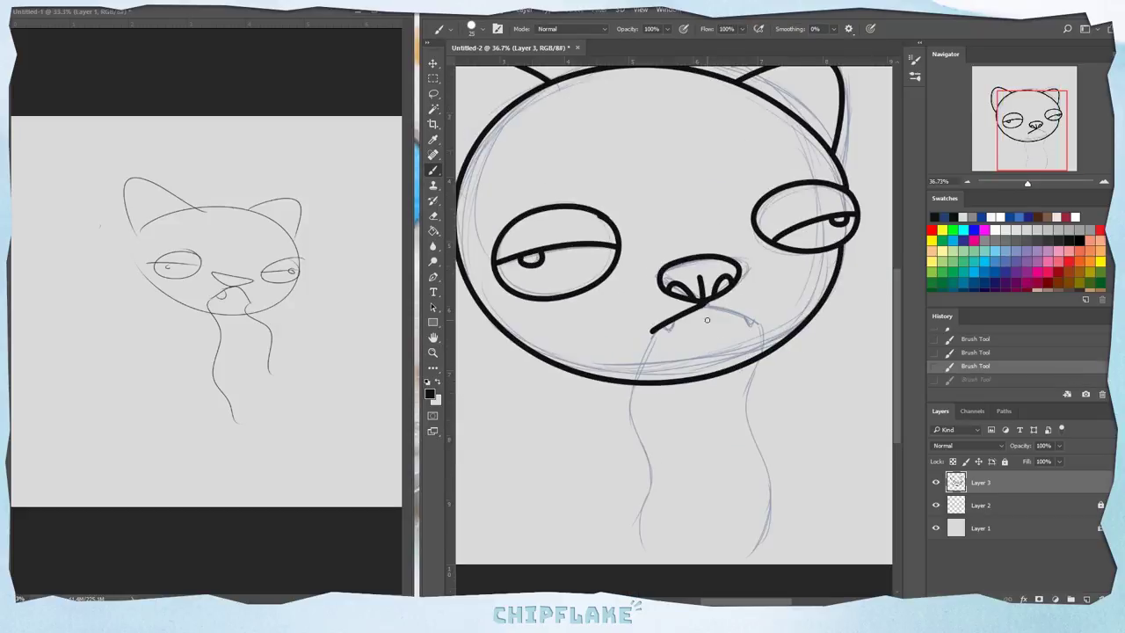
{"action": "key", "text": "ctrl+alt+z"}
{"action": "key", "text": "ctrl+alt+z"}
Step: Ink the cat's frowning mouth and the two wavy lines running down from its corners
{"action": "left_click_drag", "start_coordinate": [702, 306], "coordinate": [632, 354]}
{"action": "left_click_drag", "start_coordinate": [703, 307], "coordinate": [771, 335]}
{"action": "key", "text": "ctrl+shift+z"}
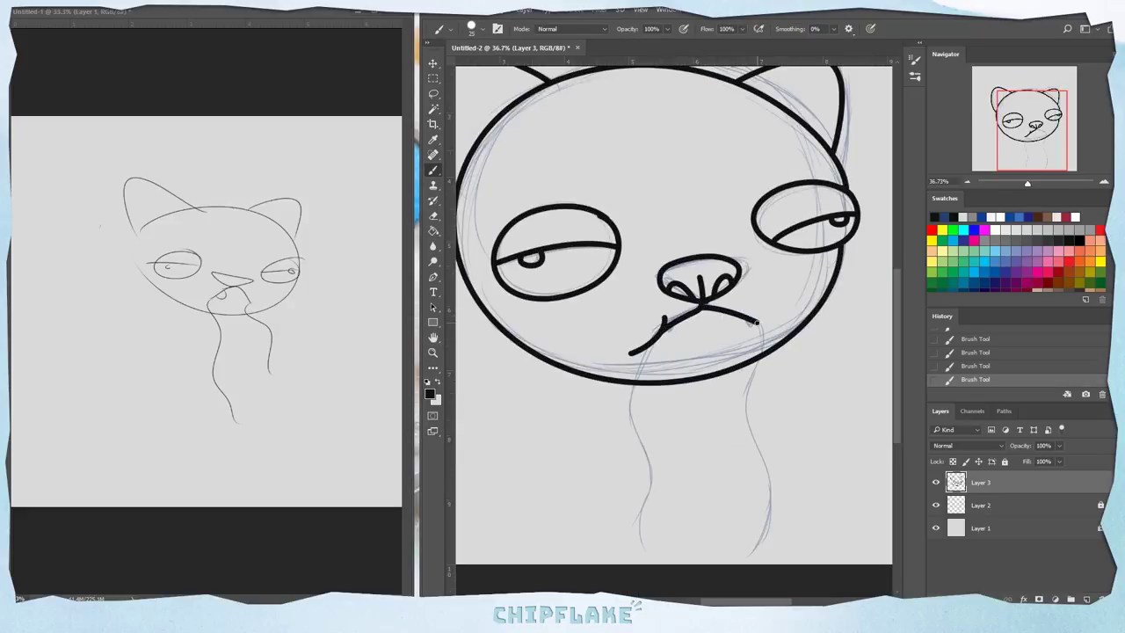
{"action": "left_click_drag", "start_coordinate": [658, 341], "coordinate": [633, 545]}
{"action": "mouse_move", "coordinate": [758, 310]}
{"action": "left_mouse_down"}
{"action": "mouse_move", "coordinate": [765, 353]}
{"action": "mouse_move", "coordinate": [746, 527]}
{"action": "left_mouse_up"}
{"action": "mouse_move", "coordinate": [668, 323]}
{"action": "left_mouse_down"}
{"action": "mouse_move", "coordinate": [679, 340]}
{"action": "mouse_move", "coordinate": [646, 352]}
{"action": "mouse_move", "coordinate": [751, 352]}
{"action": "left_mouse_up"}
Step: Unlock and delete Layer 2 with the blue cat sketch
{"action": "scroll", "coordinate": [853, 320], "scroll_direction": "up", "scroll_amount": 3}
{"action": "key", "text": "z"}
{"action": "left_click", "coordinate": [981, 506]}
{"action": "left_click", "coordinate": [1005, 462]}
{"action": "key", "text": "Delete"}
Step: Erase the nose's centre line and the upper line end at the mouth's left corner into tapered points
{"action": "key", "text": "e"}
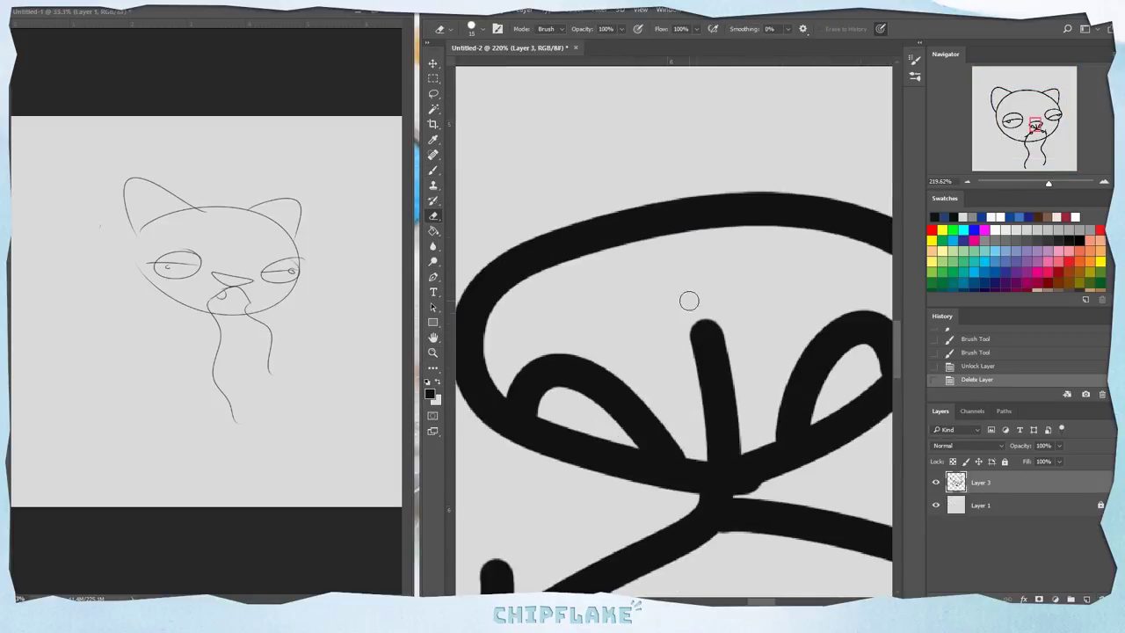
{"action": "mouse_move", "coordinate": [688, 300]}
{"action": "left_mouse_down"}
{"action": "mouse_move", "coordinate": [728, 332]}
{"action": "mouse_move", "coordinate": [739, 369]}
{"action": "left_mouse_up"}
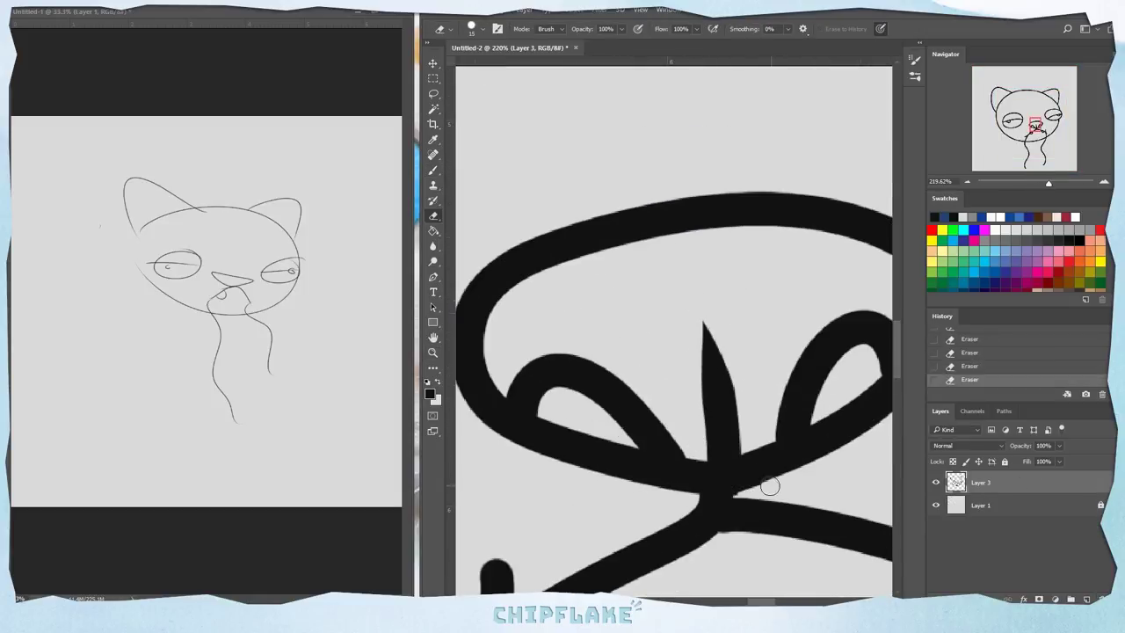
{"action": "key", "text": "z"}
{"action": "left_click_drag", "start_coordinate": [653, 372], "coordinate": [673, 372]}
{"action": "left_click_drag", "start_coordinate": [562, 536], "coordinate": [774, 237]}
{"action": "key", "text": "e"}
Step: Taper the rounded outer line end at the left corner of the mouth with the Eraser
{"action": "key", "text": "z"}
{"action": "left_click_drag", "start_coordinate": [493, 554], "coordinate": [684, 444]}
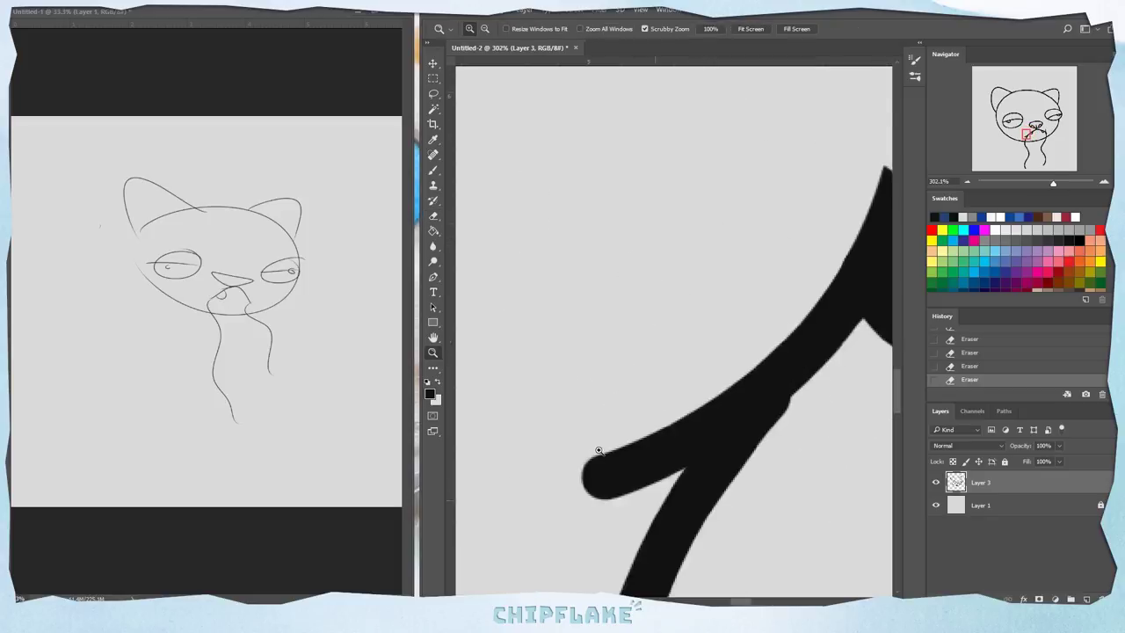
{"action": "key", "text": "e"}
{"action": "key", "text": "ctrl+z"}
{"action": "key", "text": "ctrl+z"}
{"action": "mouse_move", "coordinate": [598, 455]}
{"action": "left_mouse_down"}
{"action": "mouse_move", "coordinate": [573, 455]}
{"action": "mouse_move", "coordinate": [746, 359]}
{"action": "left_mouse_up"}
{"action": "key", "text": "ctrl+z"}
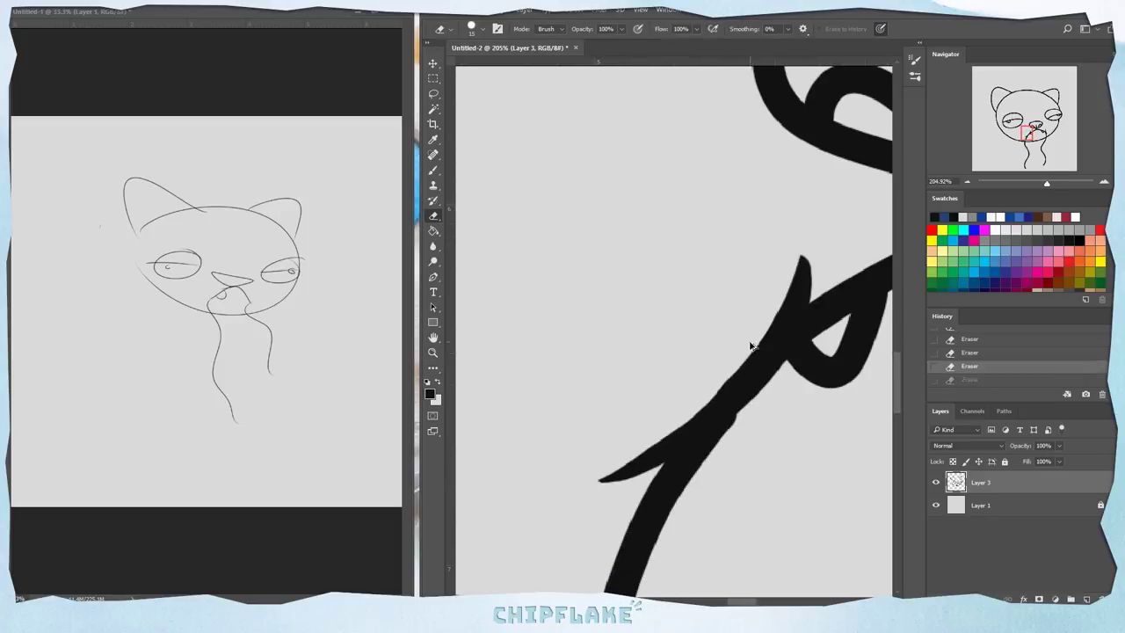
{"action": "left_click_drag", "start_coordinate": [651, 486], "coordinate": [585, 472]}
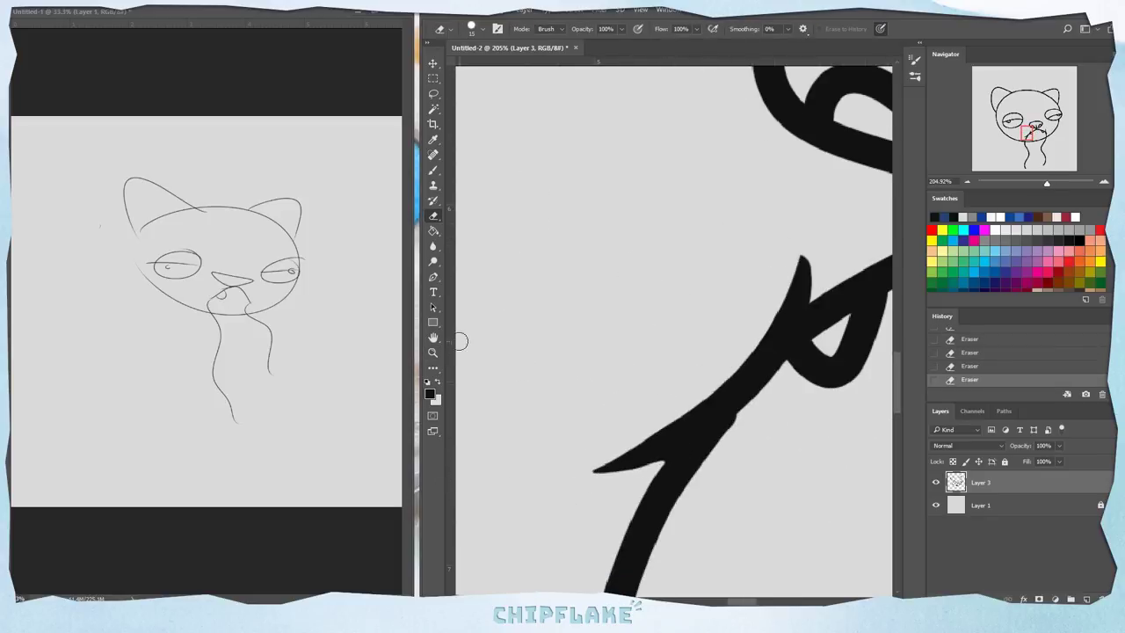
Step: Clean up the line ends at the right corner of the mouth into tapered points with the Eraser and Brush
{"action": "key", "text": "z"}
{"action": "mouse_move", "coordinate": [623, 383]}
{"action": "left_mouse_down"}
{"action": "mouse_move", "coordinate": [475, 383]}
{"action": "mouse_move", "coordinate": [791, 391]}
{"action": "left_mouse_up"}
{"action": "key", "text": "e"}
{"action": "key", "text": "z"}
{"action": "left_click_drag", "start_coordinate": [646, 373], "coordinate": [503, 372]}
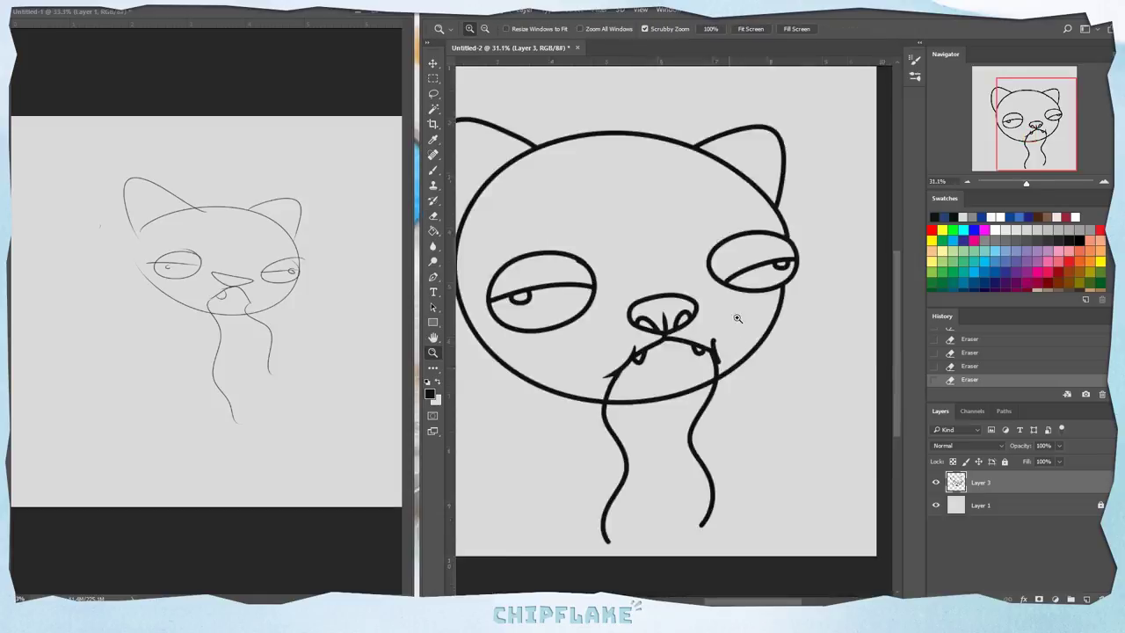
{"action": "left_click_drag", "start_coordinate": [715, 346], "coordinate": [848, 348]}
{"action": "key", "text": "e"}
{"action": "left_click_drag", "start_coordinate": [716, 301], "coordinate": [748, 414]}
{"action": "key", "text": "b"}
{"action": "mouse_move", "coordinate": [648, 369]}
{"action": "left_mouse_down"}
{"action": "mouse_move", "coordinate": [672, 354]}
{"action": "mouse_move", "coordinate": [546, 352]}
{"action": "left_mouse_up"}
{"action": "key", "text": "ctrl+z"}
Step: Sharpen the nose's centre line and erase the bumps where the nose meets the mouth
{"action": "key", "text": "z"}
{"action": "left_click_drag", "start_coordinate": [614, 341], "coordinate": [660, 342]}
{"action": "key", "text": "e"}
{"action": "left_click_drag", "start_coordinate": [605, 197], "coordinate": [638, 303]}
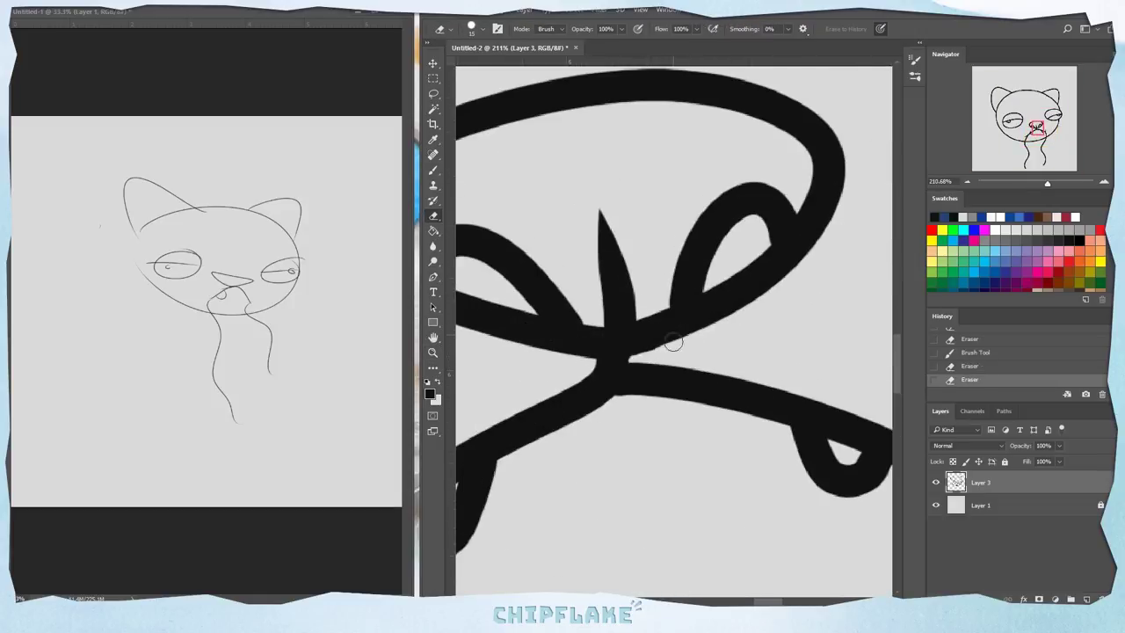
{"action": "key", "text": "z"}
{"action": "left_click_drag", "start_coordinate": [665, 344], "coordinate": [550, 345]}
{"action": "mouse_move", "coordinate": [527, 331]}
{"action": "left_mouse_down"}
{"action": "mouse_move", "coordinate": [625, 334]}
{"action": "mouse_move", "coordinate": [637, 366]}
{"action": "left_mouse_up"}
{"action": "key", "text": "e"}
{"action": "left_click_drag", "start_coordinate": [627, 359], "coordinate": [668, 390]}
{"action": "left_click_drag", "start_coordinate": [624, 360], "coordinate": [649, 369]}
Step: Erase the head outline where it meets the inner sides of the two wavy lines
{"action": "key", "text": "z"}
{"action": "left_click_drag", "start_coordinate": [661, 351], "coordinate": [528, 346]}
{"action": "left_click_drag", "start_coordinate": [774, 303], "coordinate": [844, 303]}
{"action": "left_click_drag", "start_coordinate": [668, 291], "coordinate": [554, 272]}
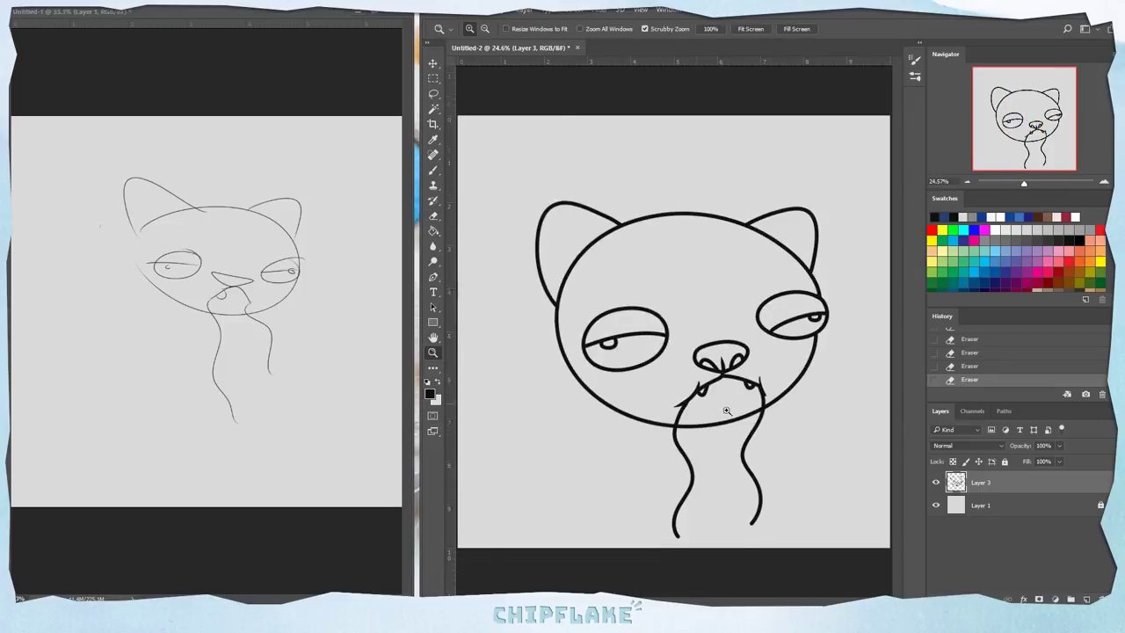
{"action": "left_click_drag", "start_coordinate": [703, 432], "coordinate": [792, 433]}
{"action": "key", "text": "e"}
{"action": "left_click_drag", "start_coordinate": [583, 383], "coordinate": [572, 409]}
{"action": "left_click_drag", "start_coordinate": [783, 536], "coordinate": [527, 540]}
{"action": "mouse_move", "coordinate": [767, 297]}
{"action": "left_mouse_down"}
{"action": "mouse_move", "coordinate": [749, 338]}
{"action": "mouse_move", "coordinate": [767, 327]}
{"action": "left_mouse_up"}
Step: Lasso and delete the remaining piece of head outline between the two wavy lines, and deselect
{"action": "key", "text": "z"}
{"action": "mouse_move", "coordinate": [738, 348]}
{"action": "left_mouse_down"}
{"action": "mouse_move", "coordinate": [631, 351]}
{"action": "mouse_move", "coordinate": [717, 366]}
{"action": "left_mouse_up"}
{"action": "key", "text": "l"}
{"action": "key", "text": "Delete"}
{"action": "key", "text": "ctrl+d"}
Step: Select the cat's silhouette by picking the background with the Magic Wand, inverting the selection and contracting it twice
{"action": "key", "text": "z"}
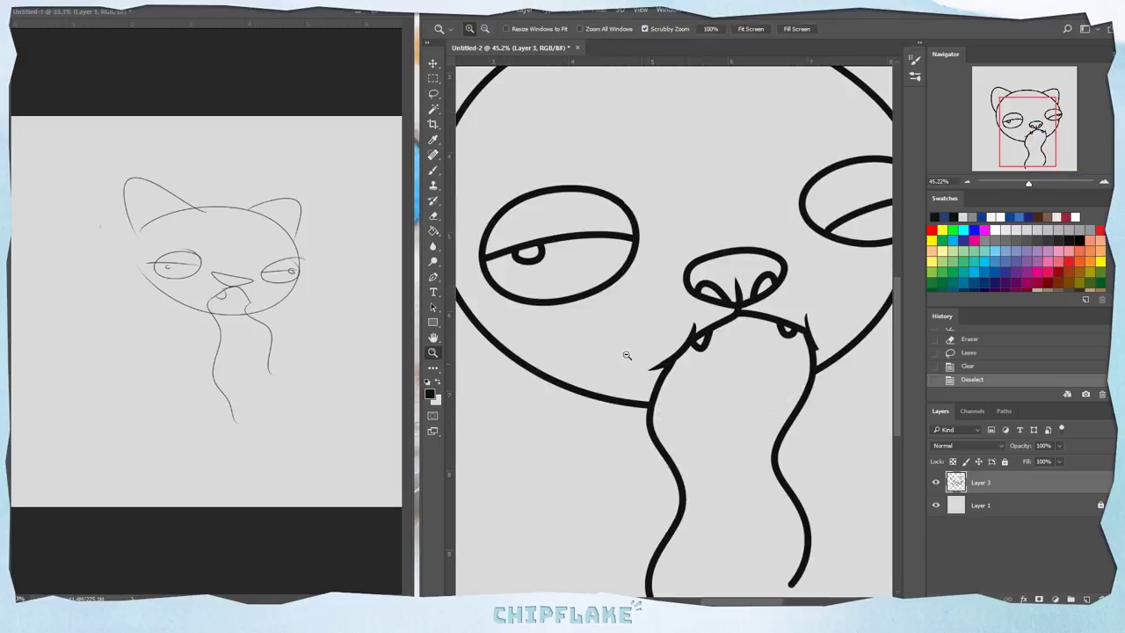
{"action": "left_click_drag", "start_coordinate": [628, 354], "coordinate": [563, 350]}
{"action": "key", "text": "w"}
{"action": "left_click", "coordinate": [822, 299]}
{"action": "left_click", "coordinate": [575, 11]}
{"action": "left_click", "coordinate": [584, 56]}
{"action": "left_click", "coordinate": [735, 194]}
{"action": "left_click", "coordinate": [674, 206]}
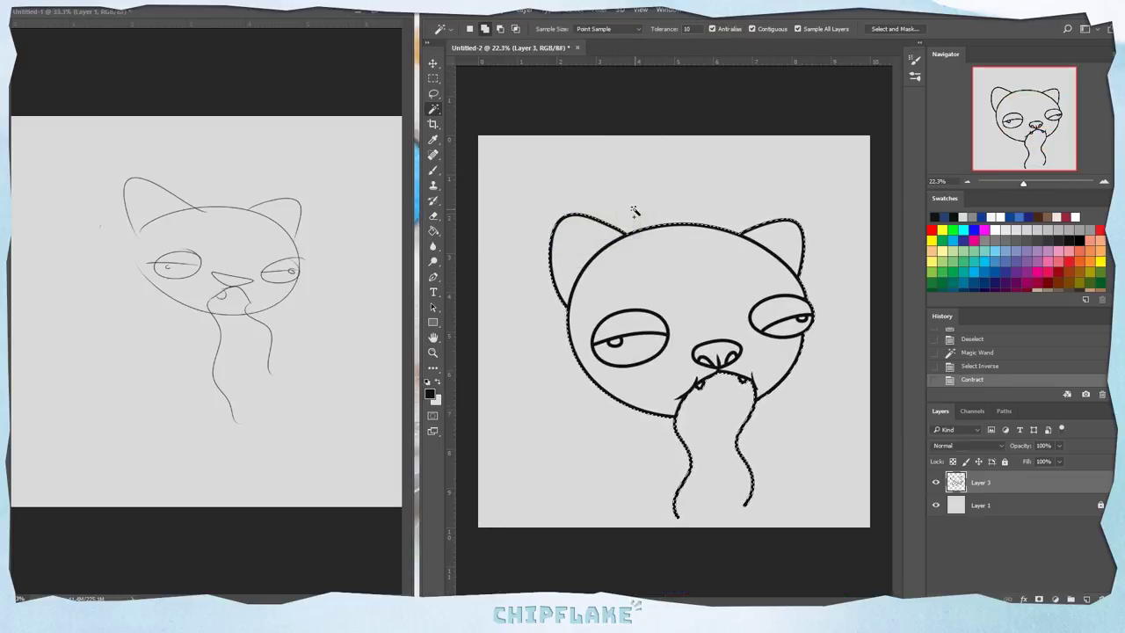
{"action": "left_click", "coordinate": [575, 11]}
{"action": "left_click", "coordinate": [718, 194]}
{"action": "left_click", "coordinate": [675, 207]}
Step: Add a new layer directly above Layer 1, fill the selected cat shape with purple #693da5, and deselect
{"action": "left_click", "coordinate": [1003, 506]}
{"action": "left_click", "coordinate": [1086, 600]}
{"action": "key", "text": "g"}
{"action": "left_click", "coordinate": [431, 395]}
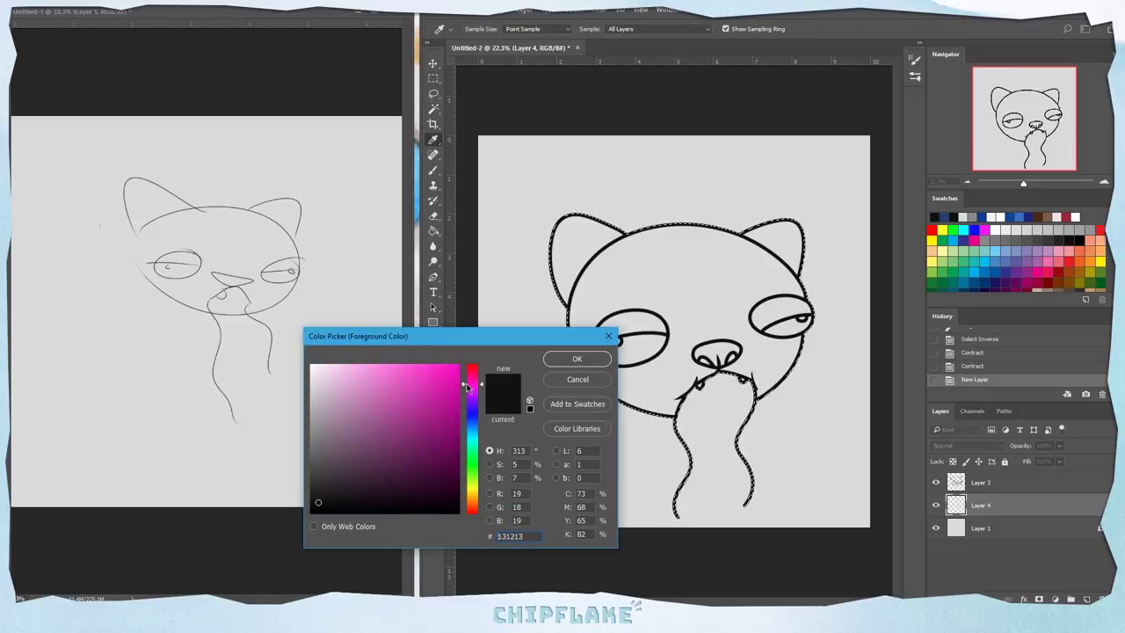
{"action": "left_click", "coordinate": [405, 420]}
{"action": "left_click", "coordinate": [648, 354]}
{"action": "left_click", "coordinate": [674, 244]}
{"action": "left_click", "coordinate": [580, 10]}
{"action": "left_click", "coordinate": [578, 35]}
{"action": "left_click", "coordinate": [431, 394]}
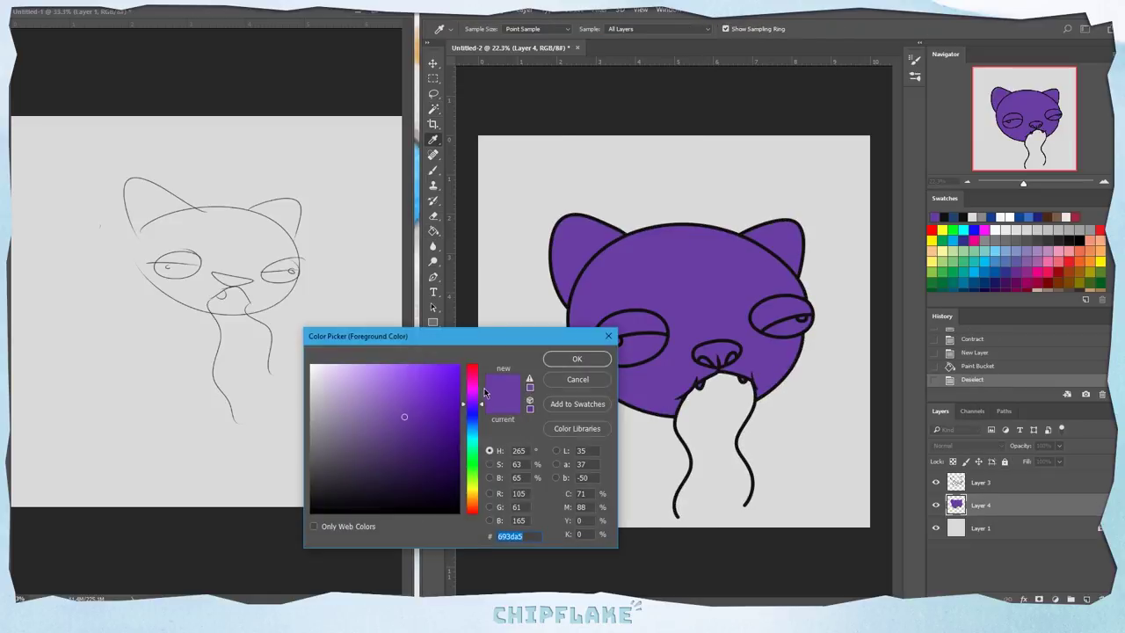
{"action": "left_click", "coordinate": [312, 366]}
{"action": "left_click", "coordinate": [574, 360]}
Step: Set the foreground colour to green #3ce047, select both pupils, expand the selection and fill them
{"action": "left_click", "coordinate": [431, 394]}
{"action": "left_click", "coordinate": [472, 463]}
{"action": "left_click", "coordinate": [420, 383]}
{"action": "left_click", "coordinate": [556, 362]}
{"action": "left_click", "coordinate": [615, 341]}
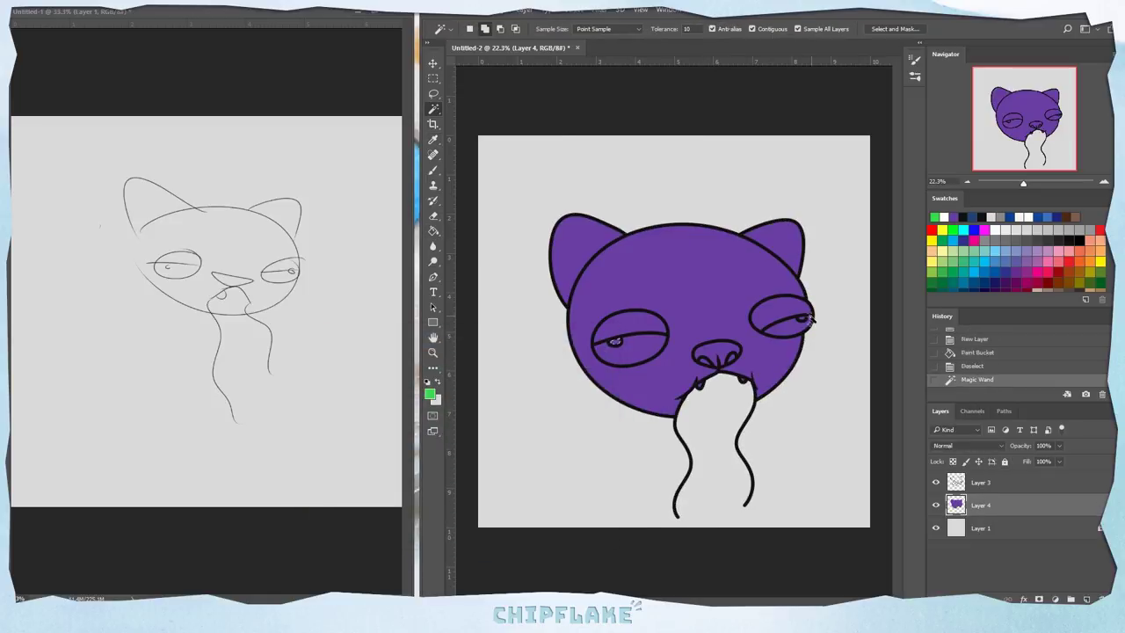
{"action": "left_click", "coordinate": [806, 319], "text": "shift"}
{"action": "left_click", "coordinate": [576, 10]}
{"action": "left_click", "coordinate": [714, 182]}
{"action": "left_click", "coordinate": [674, 206]}
{"action": "key", "text": "g"}
{"action": "left_click", "coordinate": [616, 342]}
Step: Select the cat's nose with the Magic Wand, expand the selection and fill it with the same green
{"action": "key", "text": "w"}
{"action": "left_click", "coordinate": [717, 350]}
{"action": "left_click", "coordinate": [575, 11]}
{"action": "left_click", "coordinate": [715, 182]}
{"action": "left_click", "coordinate": [621, 208]}
{"action": "left_click", "coordinate": [576, 11]}
{"action": "left_click", "coordinate": [715, 182]}
{"action": "left_click", "coordinate": [621, 209]}
Step: Select the lower parts of both eyes, expand the selection, fill them with white and deselect
{"action": "key", "text": "w"}
{"action": "left_click", "coordinate": [631, 352]}
{"action": "left_click", "coordinate": [785, 328], "text": "shift"}
{"action": "left_click", "coordinate": [431, 395]}
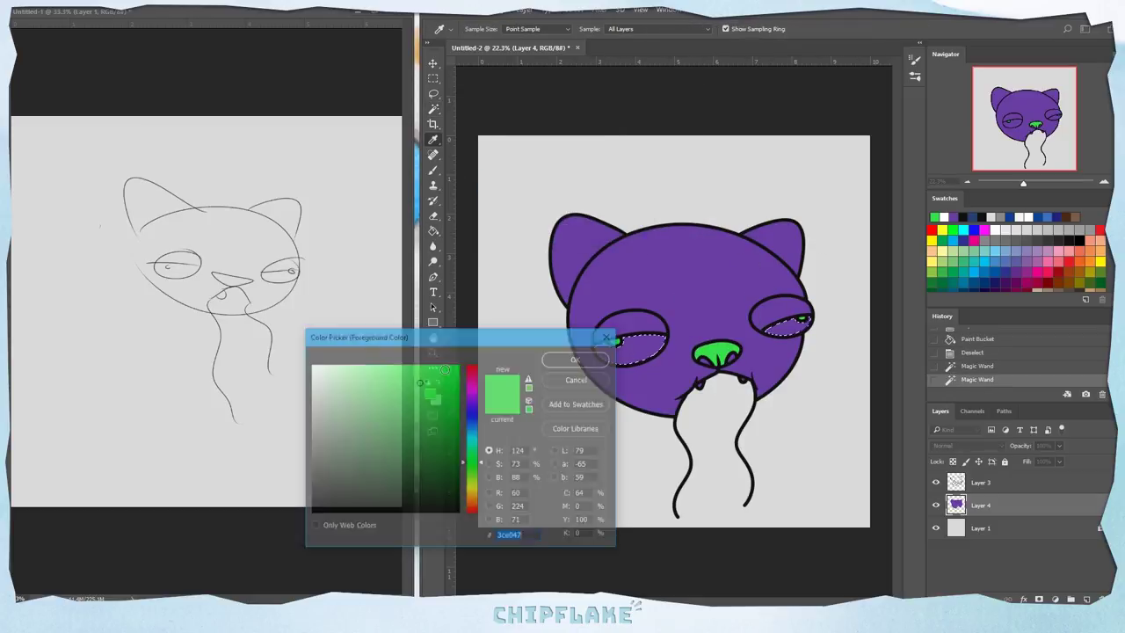
{"action": "left_click", "coordinate": [313, 371]}
{"action": "left_click", "coordinate": [573, 360]}
{"action": "left_click", "coordinate": [576, 10]}
{"action": "left_click", "coordinate": [716, 182]}
Step: Paint the two small fangs in the mouth white with the Brush
{"action": "key", "text": "z"}
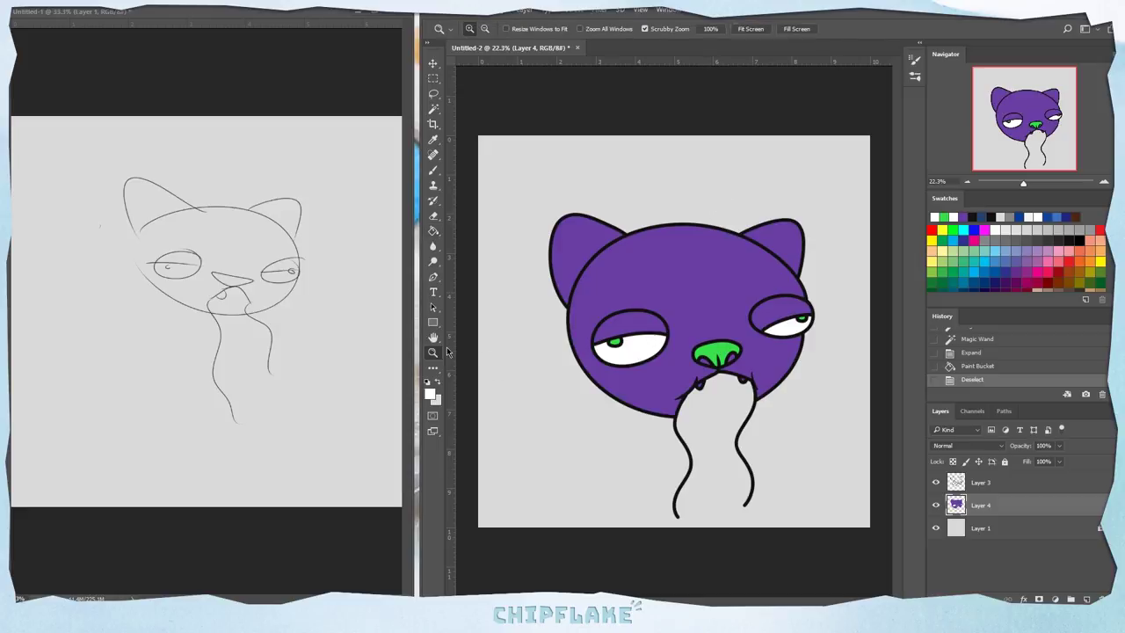
{"action": "left_click_drag", "start_coordinate": [727, 403], "coordinate": [796, 404]}
{"action": "key", "text": "b"}
{"action": "left_click_drag", "start_coordinate": [610, 321], "coordinate": [603, 331]}
{"action": "left_click_drag", "start_coordinate": [796, 299], "coordinate": [804, 302]}
Step: Set the foreground colour to a darker green and paint the inside of both nostrils
{"action": "left_click", "coordinate": [668, 171], "text": "alt"}
{"action": "left_click", "coordinate": [431, 395]}
{"action": "left_click", "coordinate": [438, 394]}
{"action": "left_click_drag", "start_coordinate": [620, 223], "coordinate": [648, 230]}
{"action": "left_click_drag", "start_coordinate": [750, 212], "coordinate": [758, 196]}
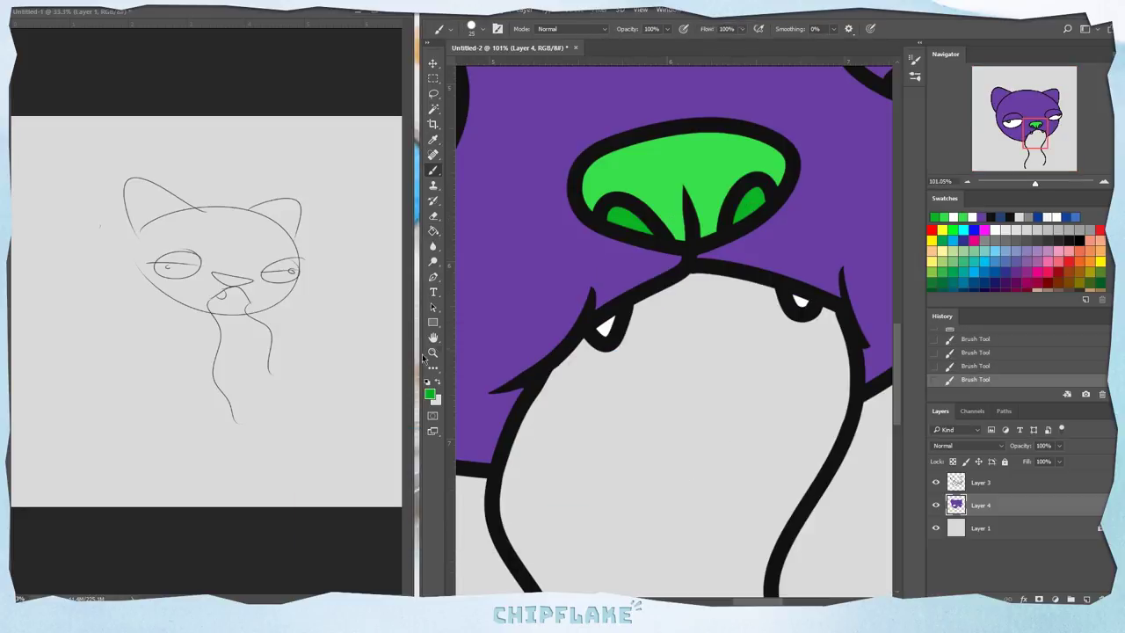
Step: Set the foreground colour to orange and try a brush stroke at the lower end of the left wavy line
{"action": "key", "text": "z"}
{"action": "left_click_drag", "start_coordinate": [848, 444], "coordinate": [786, 452]}
{"action": "mouse_move", "coordinate": [719, 465]}
{"action": "left_mouse_down"}
{"action": "mouse_move", "coordinate": [735, 490]}
{"action": "mouse_move", "coordinate": [763, 492]}
{"action": "left_mouse_up"}
{"action": "key", "text": "b"}
{"action": "left_click", "coordinate": [430, 395]}
{"action": "left_click", "coordinate": [471, 502]}
{"action": "left_click", "coordinate": [434, 377]}
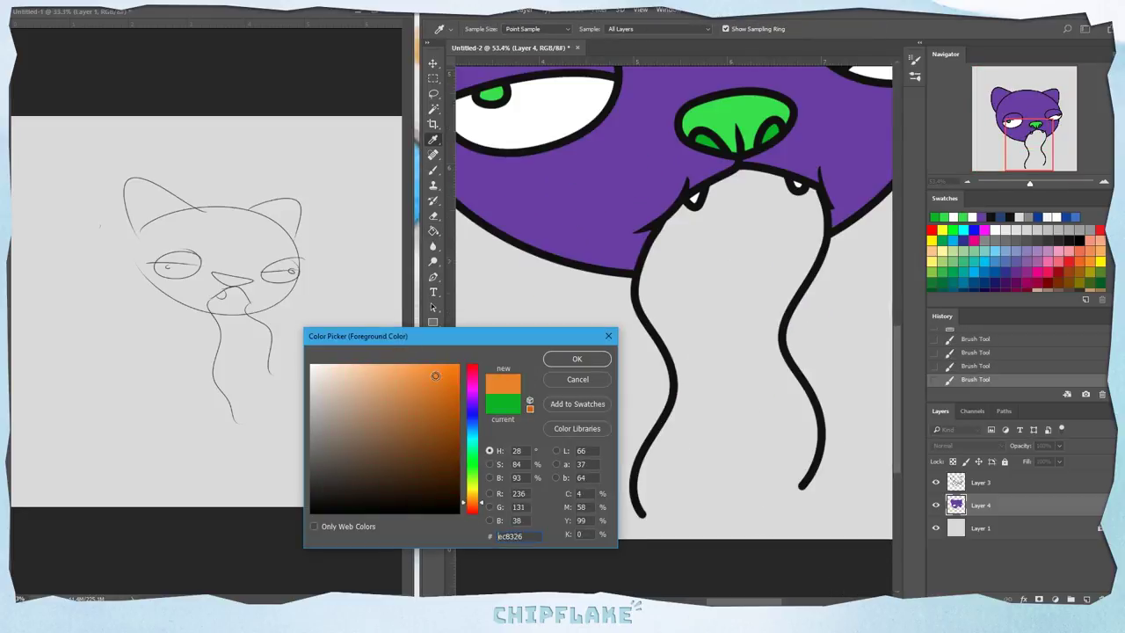
{"action": "left_click", "coordinate": [442, 379]}
{"action": "left_click", "coordinate": [576, 359]}
{"action": "mouse_move", "coordinate": [643, 515]}
{"action": "left_mouse_down"}
{"action": "mouse_move", "coordinate": [805, 472]}
{"action": "mouse_move", "coordinate": [808, 493]}
{"action": "mouse_move", "coordinate": [644, 515]}
{"action": "left_mouse_up"}
{"action": "key", "text": "ctrl+z"}
{"action": "key", "text": "ctrl+z"}
Step: Fill the area between the two wavy lines below the mouth with orange, using an expanded selection
{"action": "key", "text": "w"}
{"action": "left_click", "coordinate": [750, 383]}
{"action": "left_click", "coordinate": [571, 11]}
{"action": "left_click", "coordinate": [725, 181]}
{"action": "left_click", "coordinate": [620, 209]}
Step: Select the head and ears without the eyelids, expand the selection, and fill it with lighter purple, about #9155e3
{"action": "key", "text": "w"}
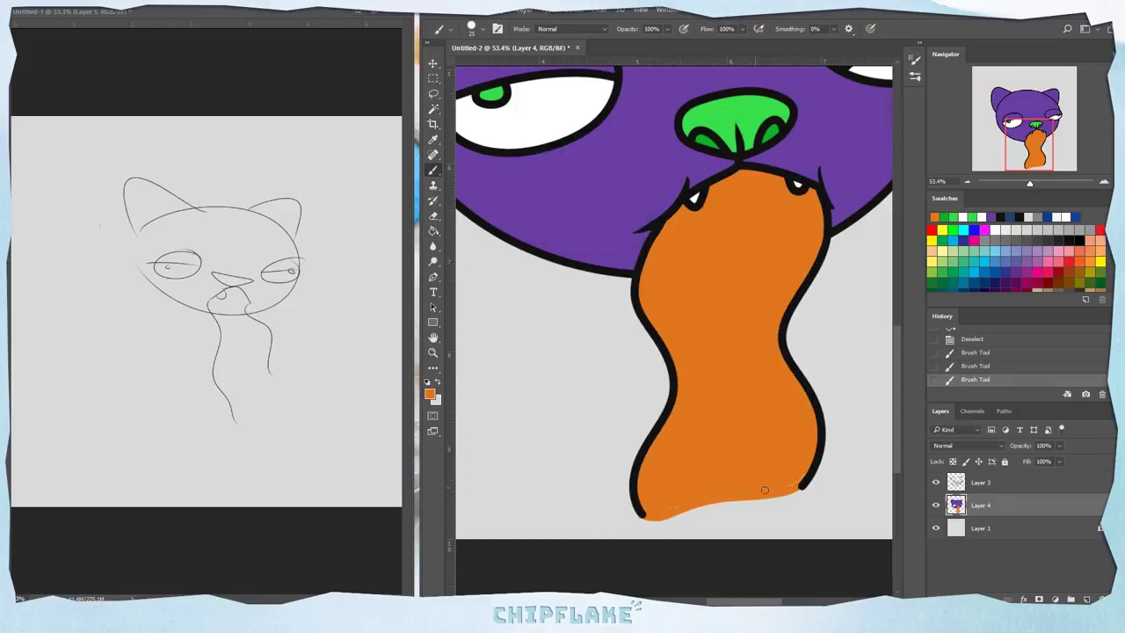
{"action": "scroll", "coordinate": [607, 272], "scroll_direction": "down", "scroll_amount": 5}
{"action": "scroll", "coordinate": [606, 273], "scroll_direction": "up", "scroll_amount": 3}
{"action": "left_click", "coordinate": [603, 270]}
{"action": "left_click", "coordinate": [430, 395]}
{"action": "left_click", "coordinate": [401, 379]}
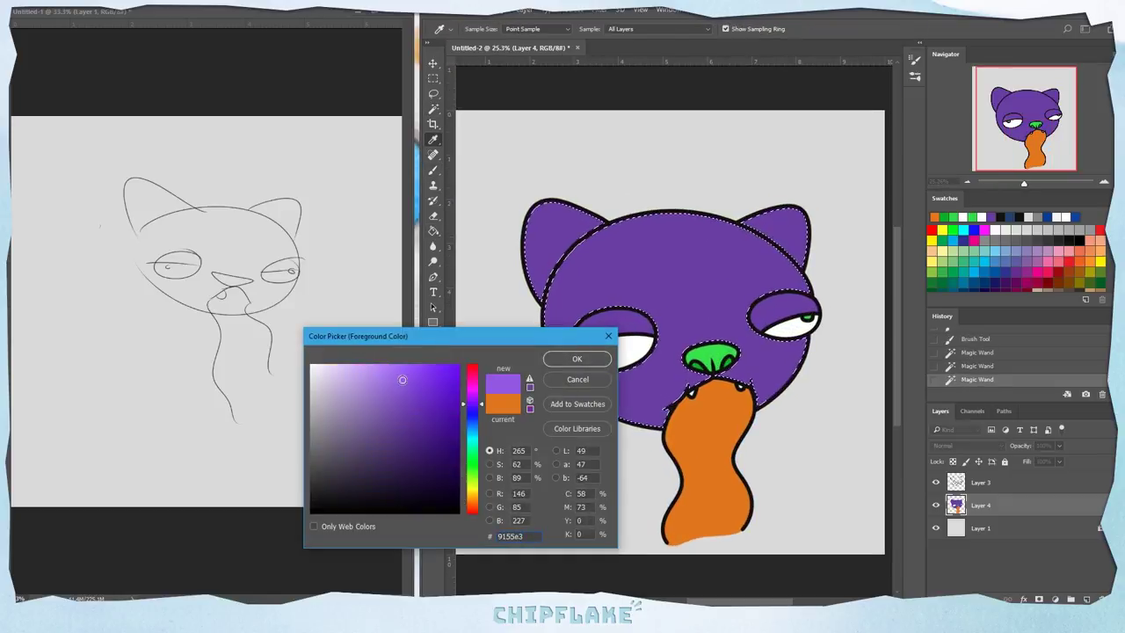
{"action": "left_click", "coordinate": [577, 359]}
{"action": "left_click", "coordinate": [572, 10]}
{"action": "left_click", "coordinate": [717, 181]}
{"action": "key", "text": "g"}
{"action": "left_click", "coordinate": [710, 281]}
{"action": "key", "text": "ctrl+d"}
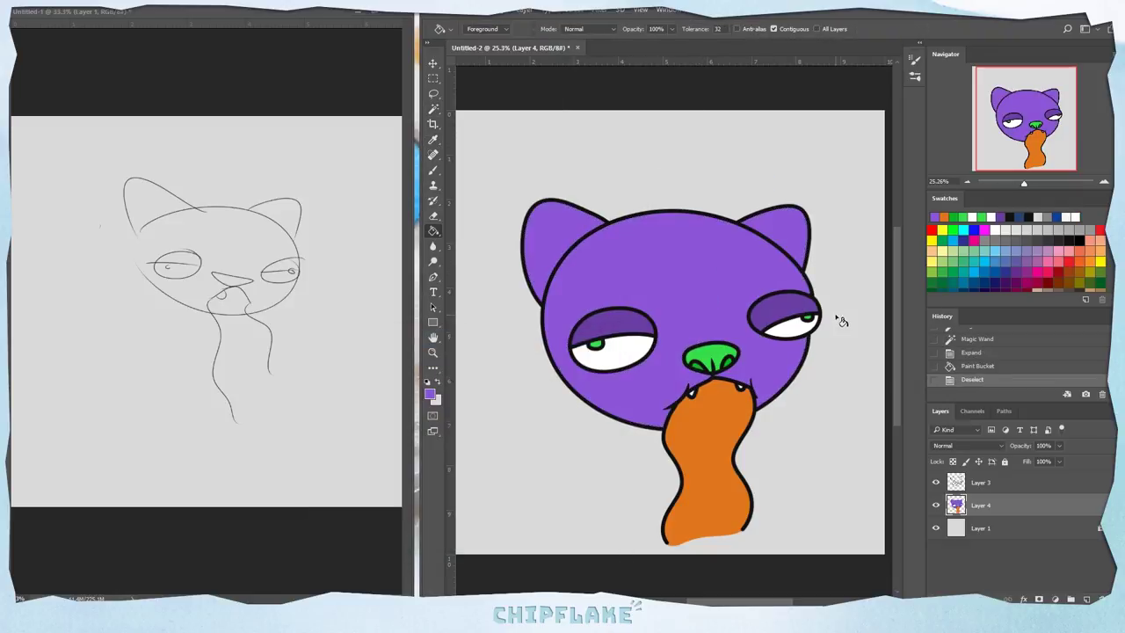
Step: Add a new layer above Layer 4 and clip it to that layer
{"action": "left_click", "coordinate": [1087, 600]}
{"action": "right_click", "coordinate": [1000, 505]}
{"action": "left_click", "coordinate": [912, 291]}
Step: Set the foreground colour to a darker purple and brush curved shadow boundaries along the head's left edge and on both ears
{"action": "key", "text": "z"}
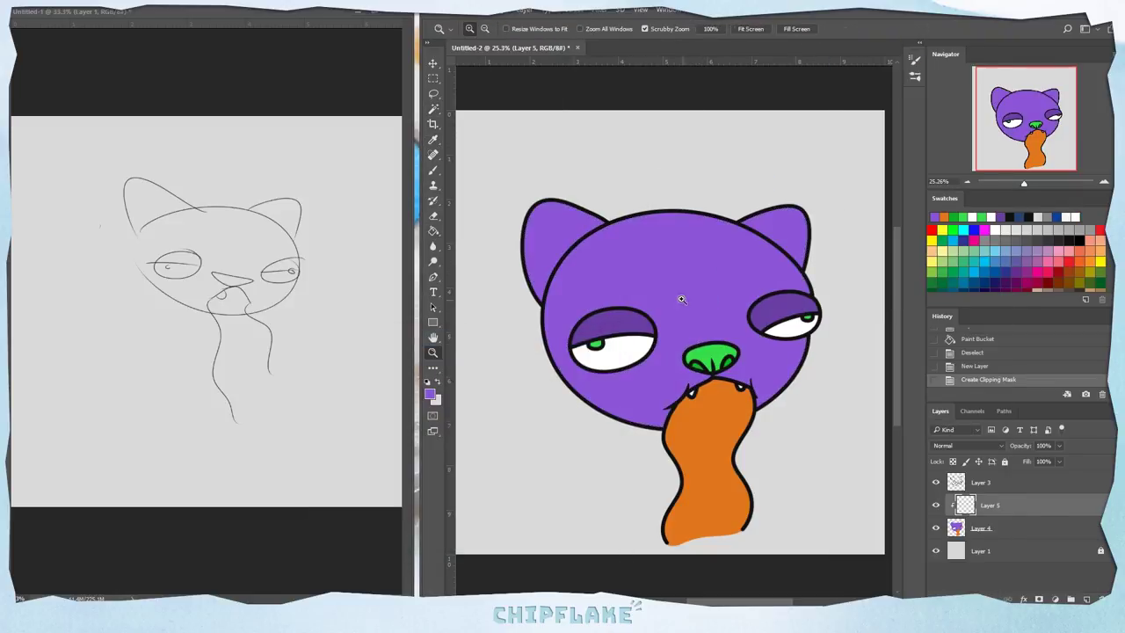
{"action": "left_click_drag", "start_coordinate": [681, 299], "coordinate": [693, 299]}
{"action": "left_click", "coordinate": [430, 395]}
{"action": "left_click", "coordinate": [423, 408]}
{"action": "left_click", "coordinate": [577, 358]}
{"action": "key", "text": "ctrl+z"}
{"action": "mouse_move", "coordinate": [508, 204]}
{"action": "left_mouse_down"}
{"action": "mouse_move", "coordinate": [504, 242]}
{"action": "mouse_move", "coordinate": [533, 274]}
{"action": "left_mouse_up"}
{"action": "mouse_move", "coordinate": [773, 203]}
{"action": "left_mouse_down"}
{"action": "mouse_move", "coordinate": [825, 246]}
{"action": "mouse_move", "coordinate": [823, 262]}
{"action": "left_mouse_up"}
{"action": "key", "text": "ctrl+z"}
{"action": "key", "text": "ctrl+z"}
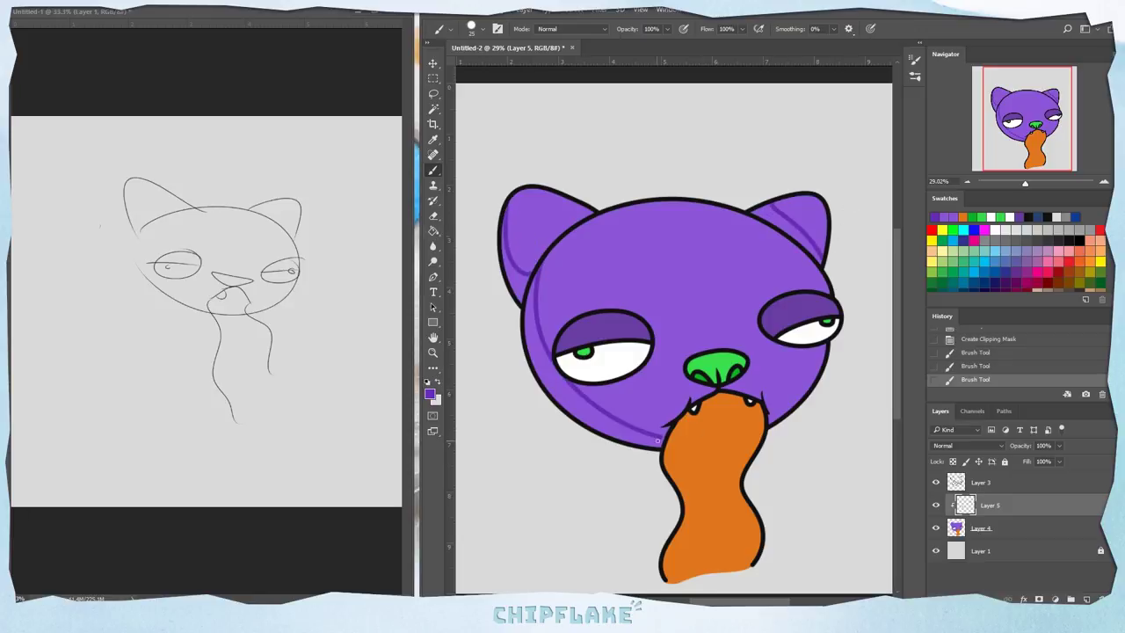
{"action": "key", "text": "ctrl+space"}
{"action": "mouse_move", "coordinate": [665, 428]}
{"action": "left_mouse_down"}
{"action": "mouse_move", "coordinate": [762, 426]}
{"action": "mouse_move", "coordinate": [688, 416]}
{"action": "mouse_move", "coordinate": [692, 425]}
{"action": "mouse_move", "coordinate": [542, 386]}
{"action": "mouse_move", "coordinate": [581, 293]}
{"action": "mouse_move", "coordinate": [593, 293]}
{"action": "left_mouse_up"}
{"action": "key", "text": "ctrl+z"}
{"action": "key", "text": "ctrl+space"}
Step: Fill the outlined head and ear shadows with dark purple on a new layer, using an expanded selection, and merge it into Layer 5
{"action": "key", "text": "w"}
{"action": "left_click", "coordinate": [530, 397]}
{"action": "left_click", "coordinate": [496, 299]}
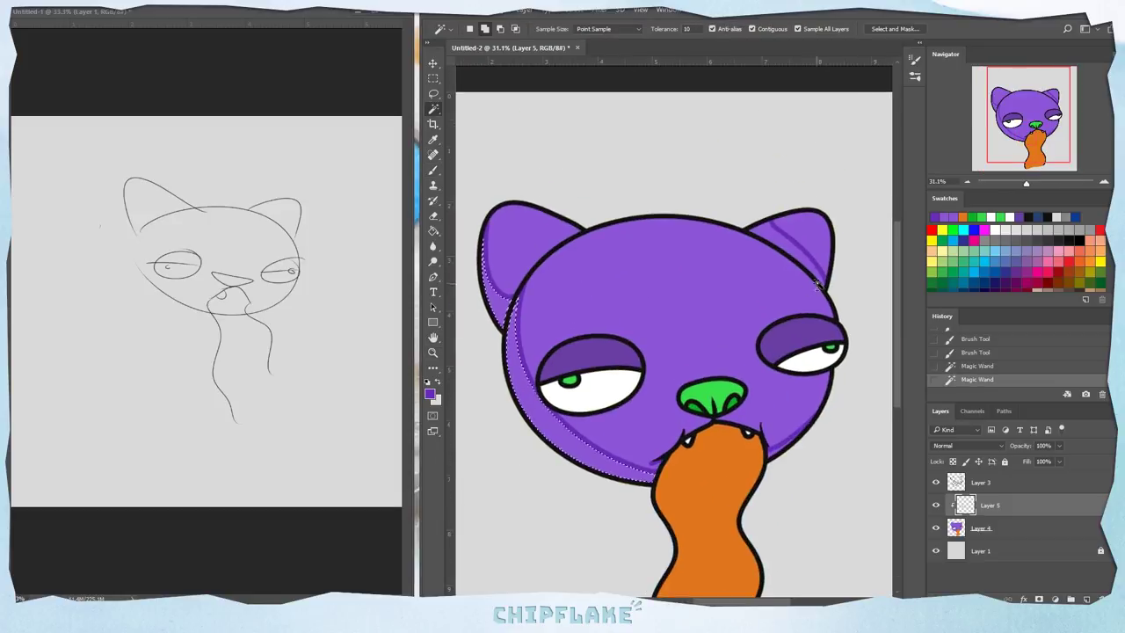
{"action": "left_click", "coordinate": [565, 10]}
{"action": "left_click", "coordinate": [721, 186]}
{"action": "left_click", "coordinate": [625, 209]}
{"action": "key", "text": "g"}
{"action": "left_click", "coordinate": [513, 338]}
{"action": "left_click", "coordinate": [565, 10]}
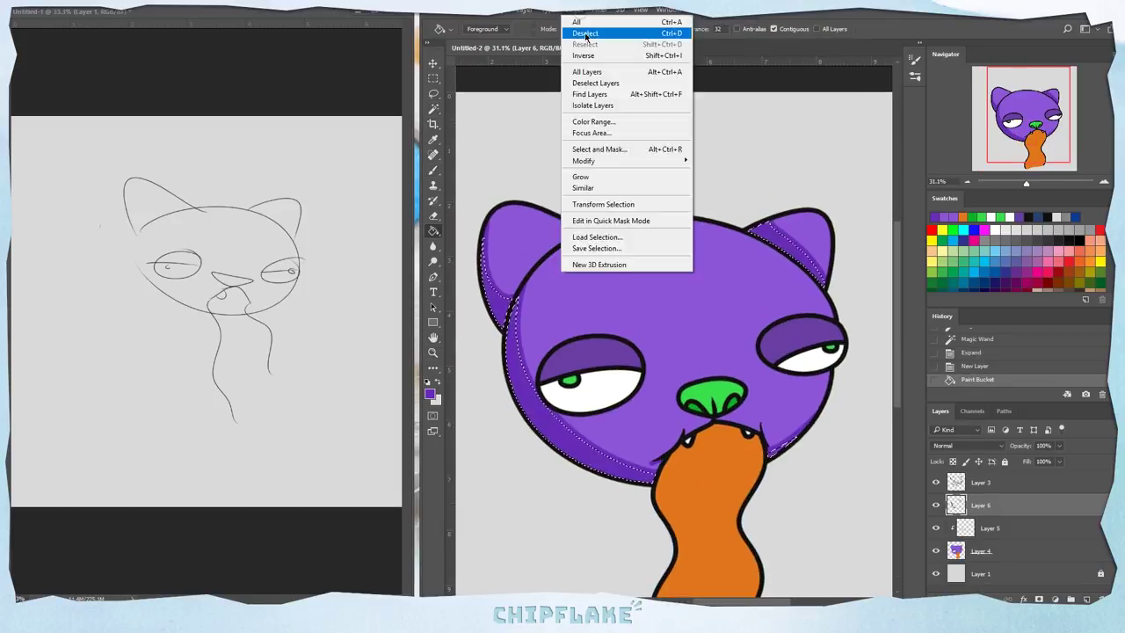
{"action": "left_click", "coordinate": [589, 34]}
{"action": "right_click", "coordinate": [1038, 506]}
{"action": "left_click", "coordinate": [993, 288]}
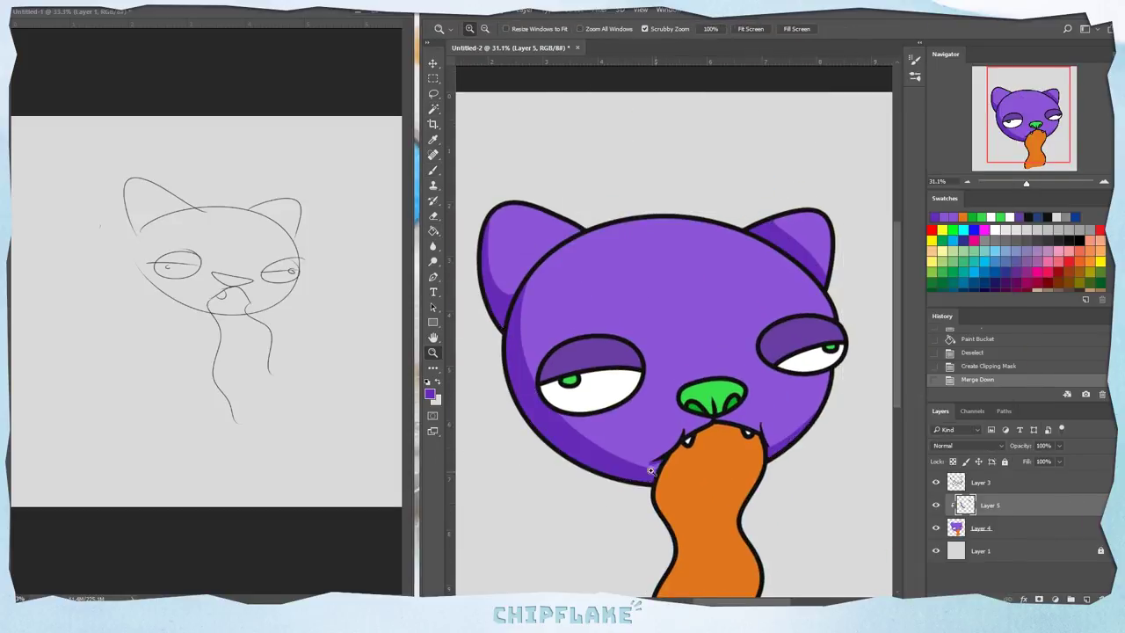
Step: Clean up the dark purple shadow beside the left corner of the mouth with the eraser and brush
{"action": "left_click_drag", "start_coordinate": [651, 472], "coordinate": [721, 471]}
{"action": "key", "text": "e"}
{"action": "left_click_drag", "start_coordinate": [702, 459], "coordinate": [659, 465]}
{"action": "mouse_move", "coordinate": [694, 456]}
{"action": "left_mouse_down"}
{"action": "mouse_move", "coordinate": [655, 441]}
{"action": "mouse_move", "coordinate": [703, 461]}
{"action": "left_mouse_up"}
{"action": "key", "text": "b"}
{"action": "key", "text": "ctrl+z"}
{"action": "key", "text": "ctrl+z"}
Step: Set the foreground colour to deep purple #41157d and outline shadow areas at the sides of both eyelids with the brush
{"action": "key", "text": "z"}
{"action": "left_click_drag", "start_coordinate": [866, 413], "coordinate": [809, 410]}
{"action": "scroll", "coordinate": [719, 297], "scroll_direction": "up", "scroll_amount": 1}
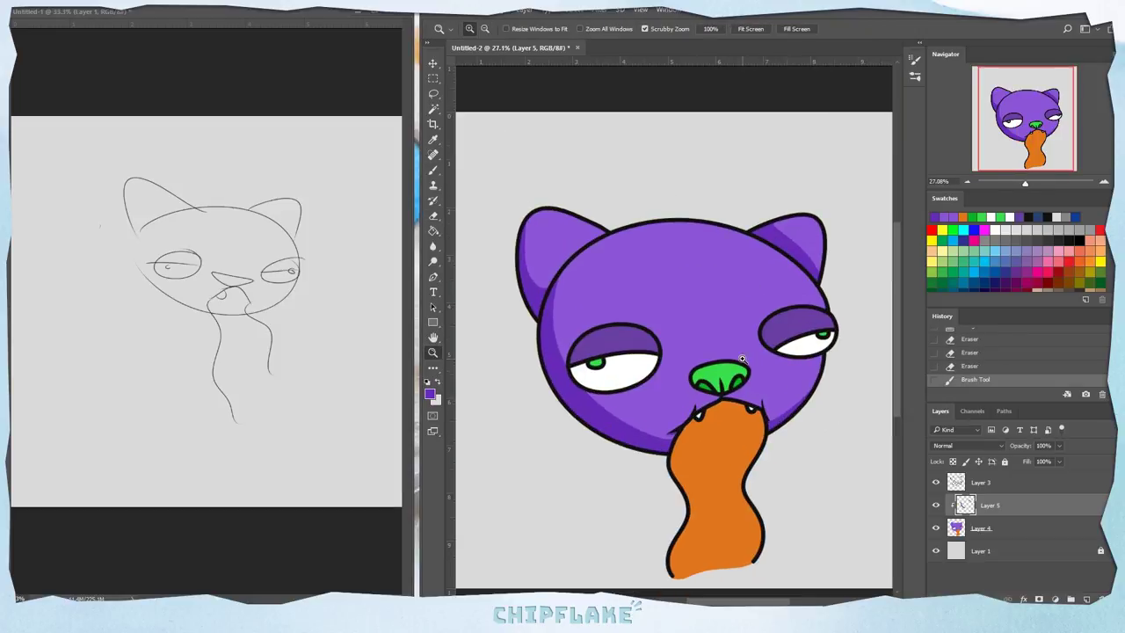
{"action": "left_click_drag", "start_coordinate": [739, 334], "coordinate": [750, 334]}
{"action": "key", "text": "i"}
{"action": "left_click", "coordinate": [584, 345]}
{"action": "left_click", "coordinate": [430, 393]}
{"action": "left_click", "coordinate": [434, 440]}
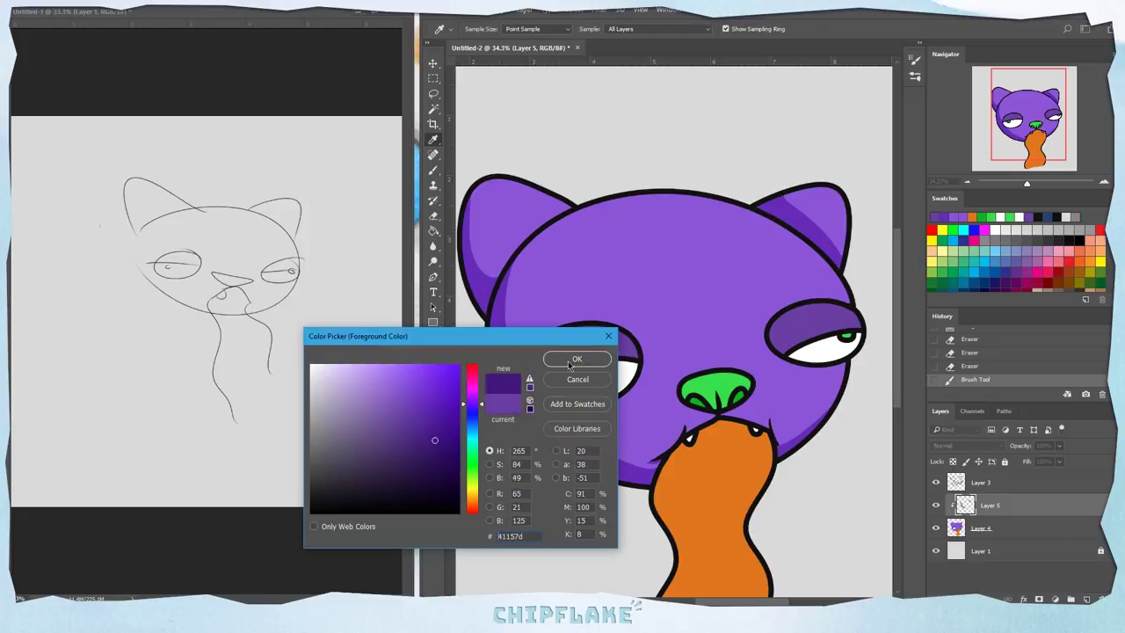
{"action": "left_click", "coordinate": [575, 359]}
{"action": "key", "text": "b"}
Step: Fill the outlined eyelid shadows with deep purple on a new layer, using an expanded selection, and merge it into Layer 5
{"action": "key", "text": "w"}
{"action": "left_click", "coordinate": [851, 319], "text": "shift"}
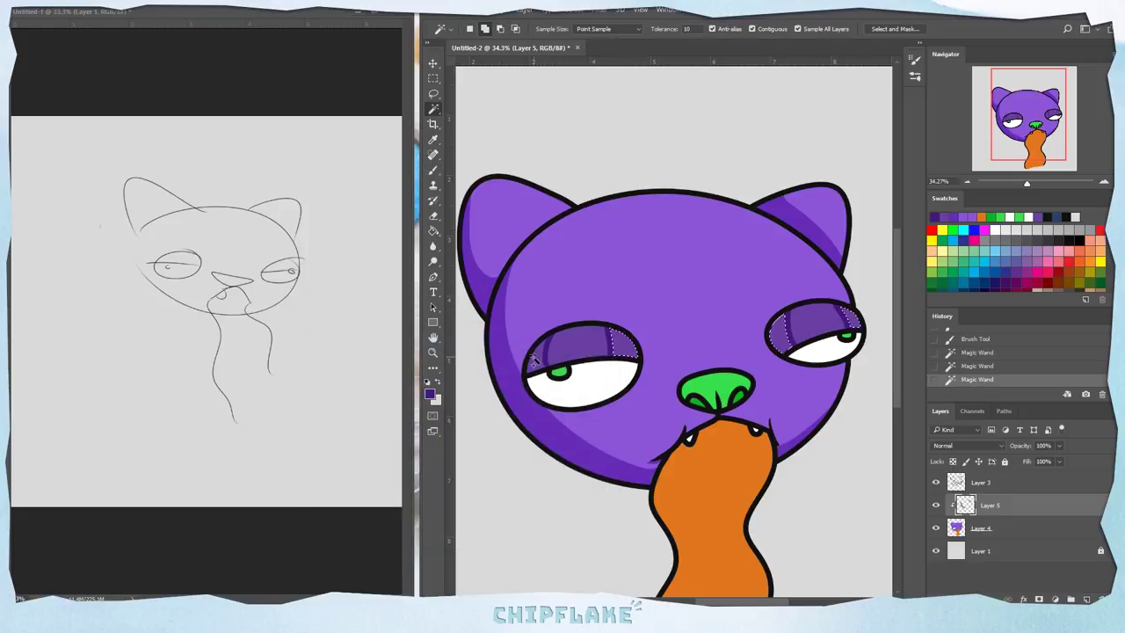
{"action": "left_click", "coordinate": [534, 361], "text": "shift"}
{"action": "left_click", "coordinate": [573, 10]}
{"action": "left_click", "coordinate": [726, 186]}
{"action": "left_click", "coordinate": [1086, 599]}
{"action": "key", "text": "g"}
{"action": "key", "text": "ctrl+d"}
{"action": "right_click", "coordinate": [1029, 508]}
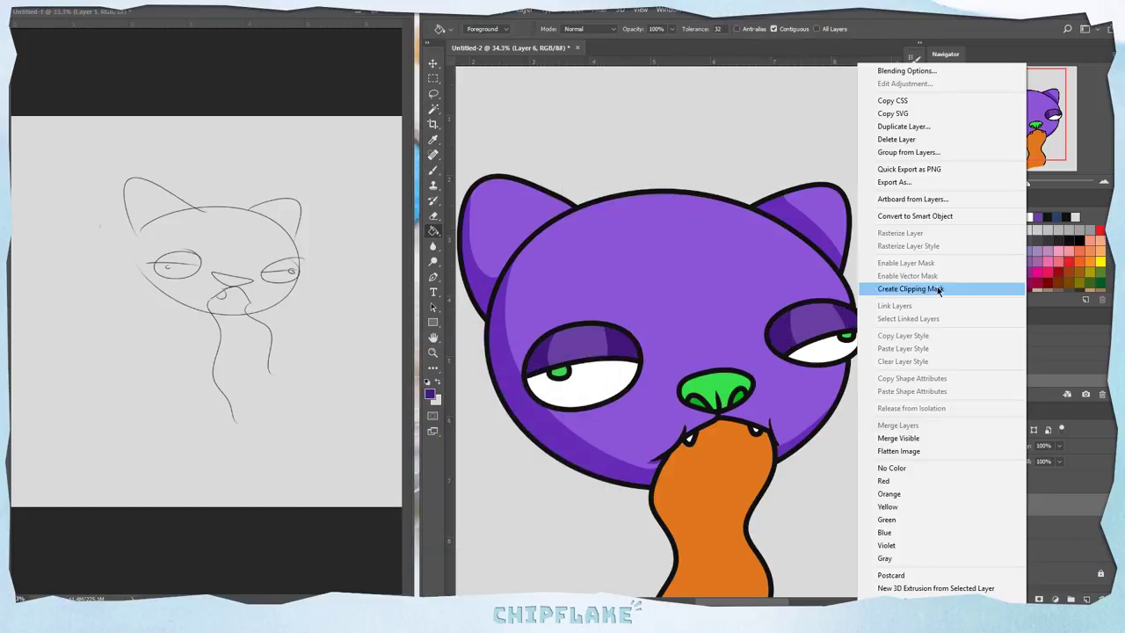
{"action": "left_click", "coordinate": [967, 290]}
{"action": "right_click", "coordinate": [1037, 506]}
{"action": "left_click", "coordinate": [958, 428]}
Step: Set the foreground colour to a lighter green based on the nose and try a highlight stroke across the nose's upper edge
{"action": "key", "text": "z"}
{"action": "left_click_drag", "start_coordinate": [614, 375], "coordinate": [567, 378]}
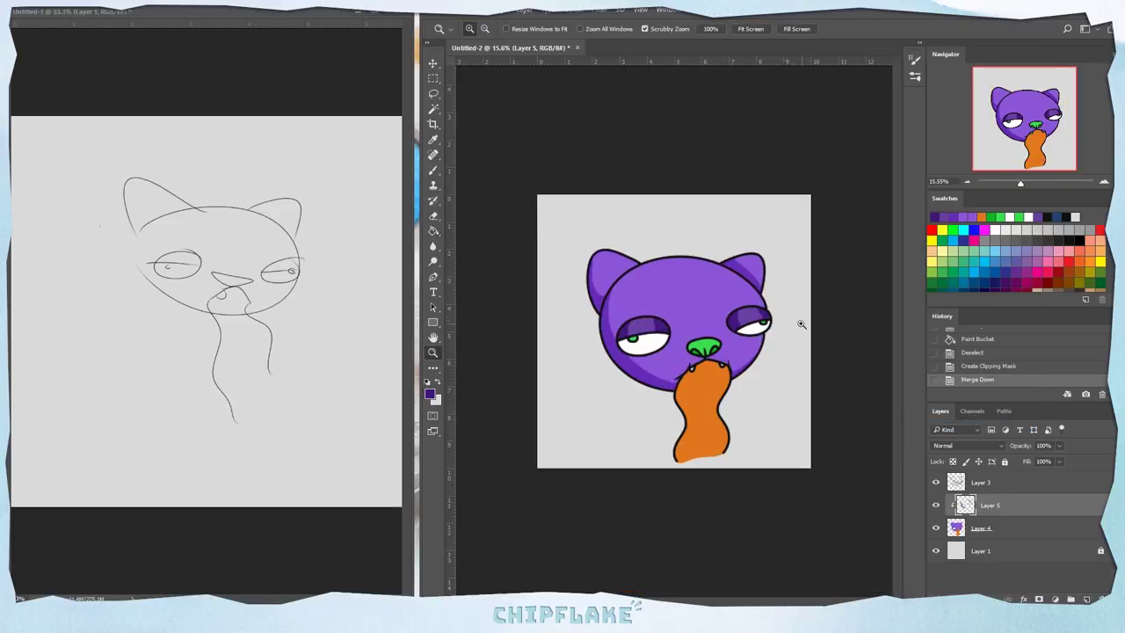
{"action": "left_click_drag", "start_coordinate": [676, 299], "coordinate": [722, 299]}
{"action": "key", "text": "i"}
{"action": "left_click", "coordinate": [717, 353]}
{"action": "left_click", "coordinate": [430, 394]}
{"action": "left_click", "coordinate": [385, 354]}
{"action": "left_click", "coordinate": [576, 359]}
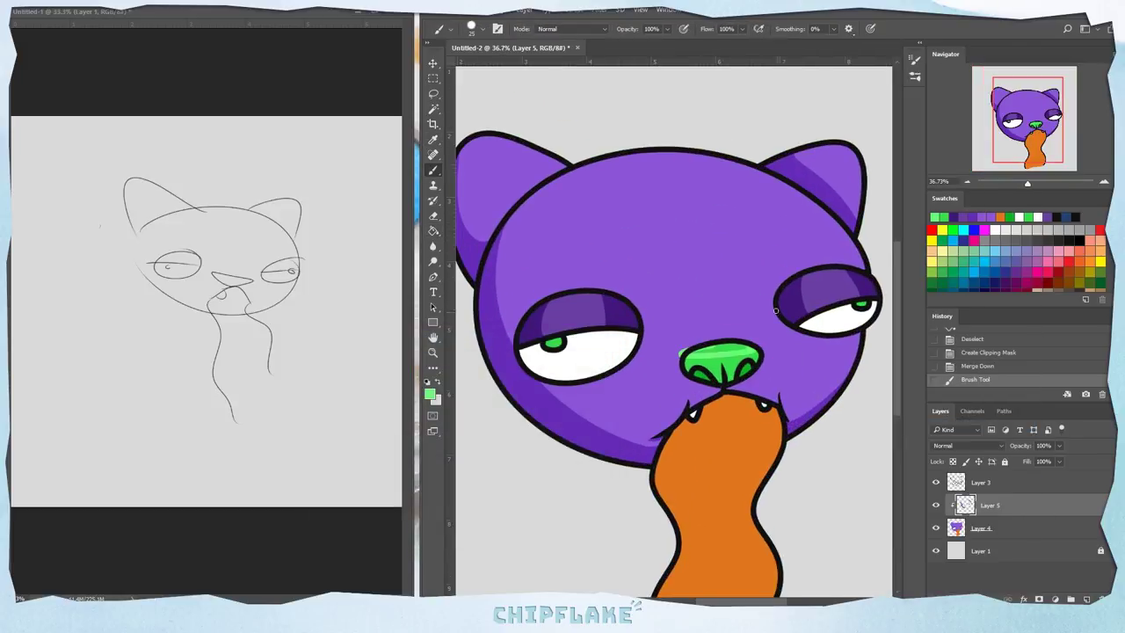
{"action": "key", "text": "ctrl+alt+z"}
{"action": "left_click_drag", "start_coordinate": [685, 355], "coordinate": [754, 352]}
{"action": "key", "text": "ctrl+alt+z"}
{"action": "key", "text": "ctrl+alt+z"}
Step: Undo the last green highlight stroke on the nose
{"action": "key", "text": "z"}
{"action": "left_click_drag", "start_coordinate": [784, 279], "coordinate": [733, 276]}
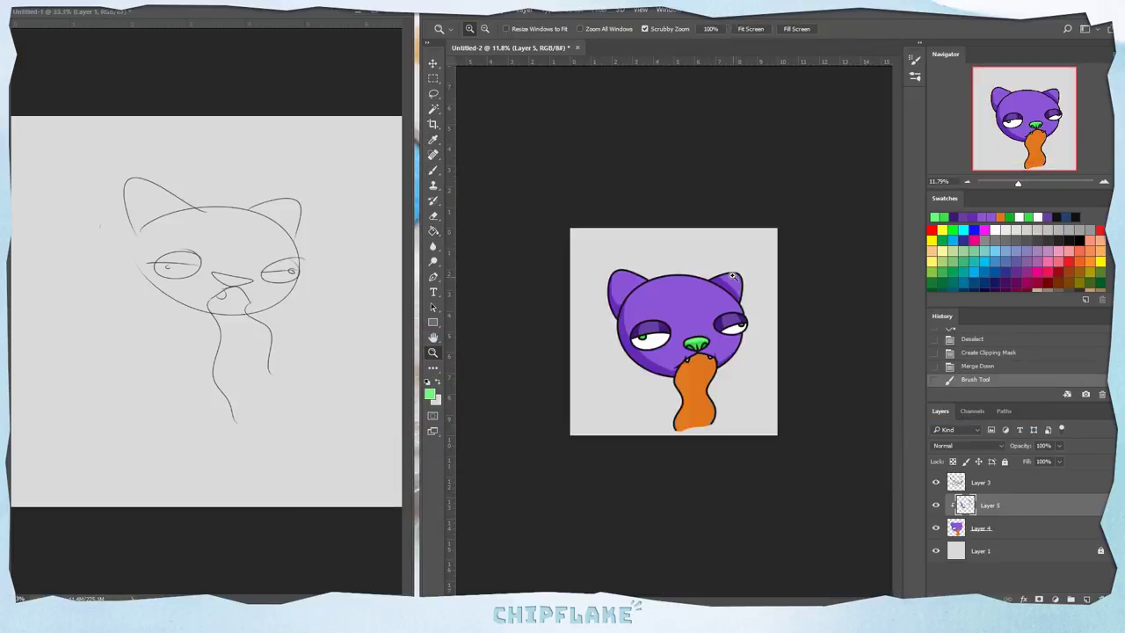
{"action": "scroll", "coordinate": [686, 316], "scroll_direction": "up", "scroll_amount": 5}
{"action": "key", "text": "ctrl+z"}
{"action": "key", "text": "b"}
{"action": "key", "text": "ctrl+z"}
Step: Set the foreground colour to a paler green and dab small highlight spots on the upper part of the nose
{"action": "left_click", "coordinate": [430, 394]}
{"action": "left_click_drag", "start_coordinate": [718, 410], "coordinate": [721, 409]}
{"action": "left_click", "coordinate": [378, 371]}
{"action": "left_click", "coordinate": [576, 359]}
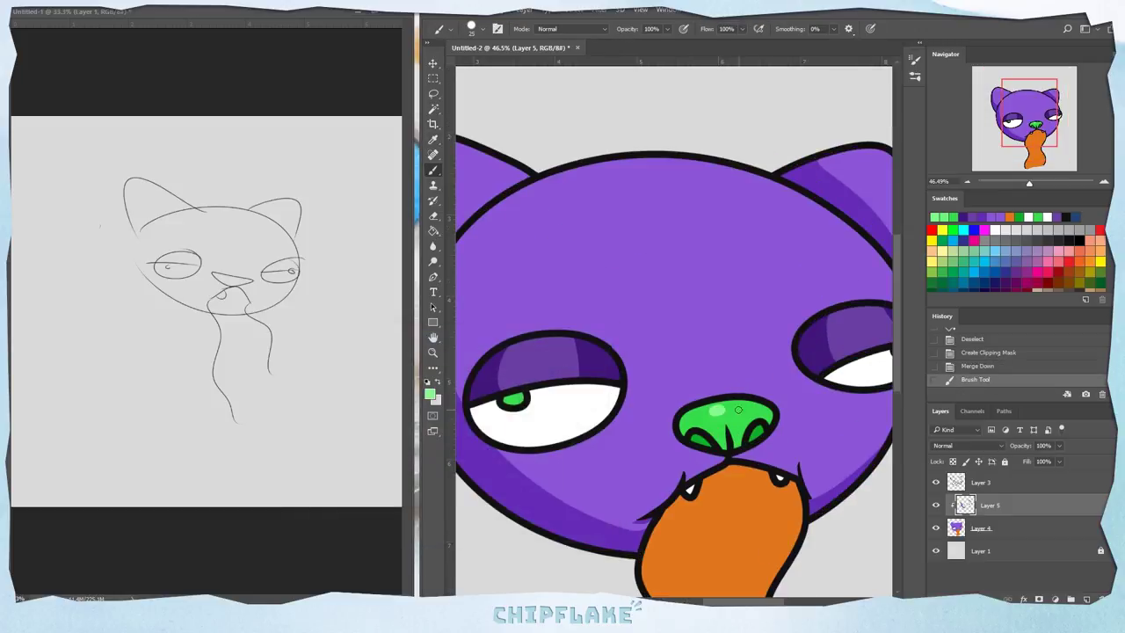
Step: Paint narrow vertical highlights on the eyelids with lighter purple
{"action": "scroll", "coordinate": [694, 286], "scroll_direction": "down", "scroll_amount": 3}
{"action": "key", "text": "b"}
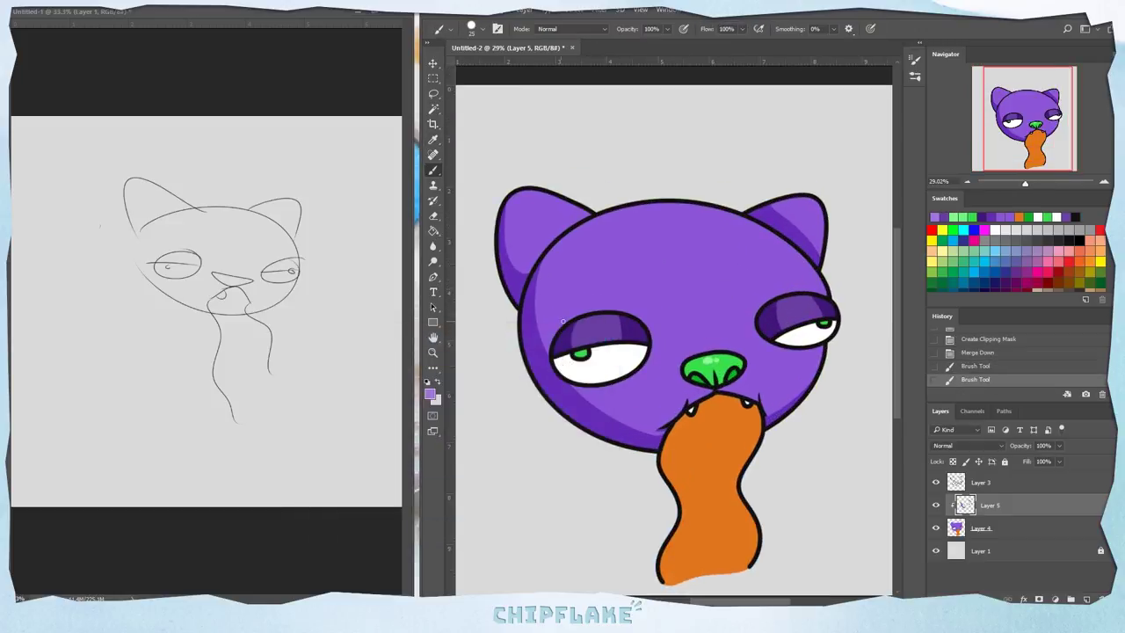
{"action": "left_click_drag", "start_coordinate": [798, 299], "coordinate": [801, 320]}
{"action": "mouse_move", "coordinate": [756, 320]}
{"action": "left_mouse_down"}
{"action": "mouse_move", "coordinate": [676, 319]}
{"action": "mouse_move", "coordinate": [758, 319]}
{"action": "left_mouse_up"}
Step: Set the foreground colour to a light purple and outline one large and one small oval highlight on the forehead
{"action": "left_click", "coordinate": [430, 394]}
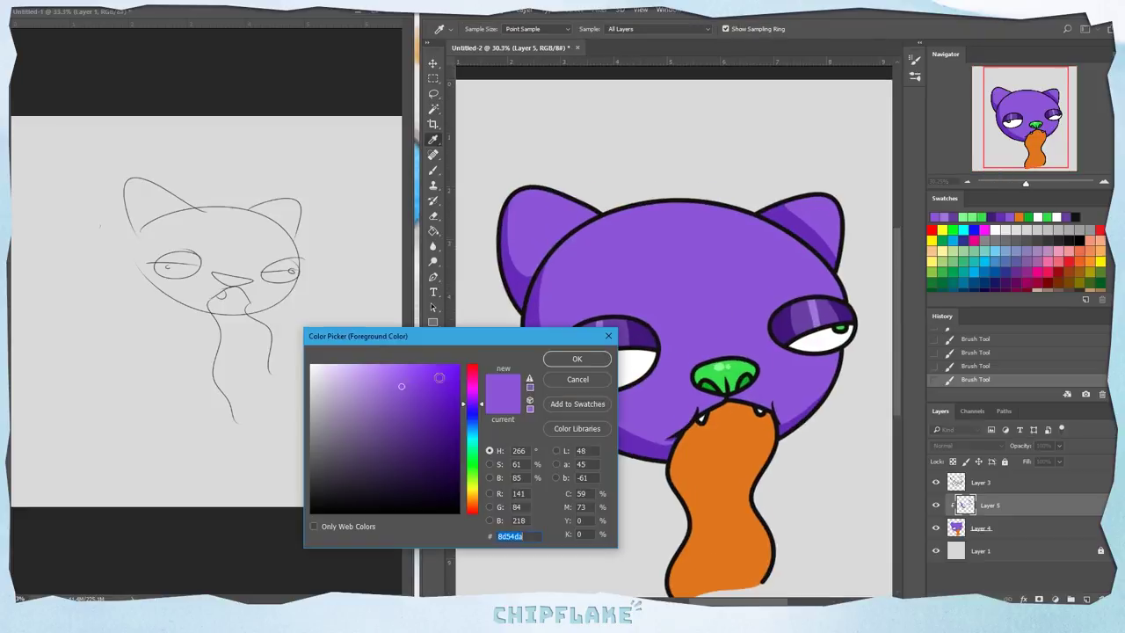
{"action": "left_click", "coordinate": [390, 374]}
{"action": "left_click", "coordinate": [576, 359]}
{"action": "key", "text": "ctrl+z"}
{"action": "mouse_move", "coordinate": [712, 238]}
{"action": "left_mouse_down"}
{"action": "mouse_move", "coordinate": [703, 232]}
{"action": "mouse_move", "coordinate": [731, 252]}
{"action": "left_mouse_up"}
Step: Fill the two forehead highlights with light purple on a new layer, using an expanded selection, and deselect
{"action": "left_click", "coordinate": [688, 247]}
{"action": "left_click", "coordinate": [728, 259], "text": "shift"}
{"action": "left_click", "coordinate": [573, 11]}
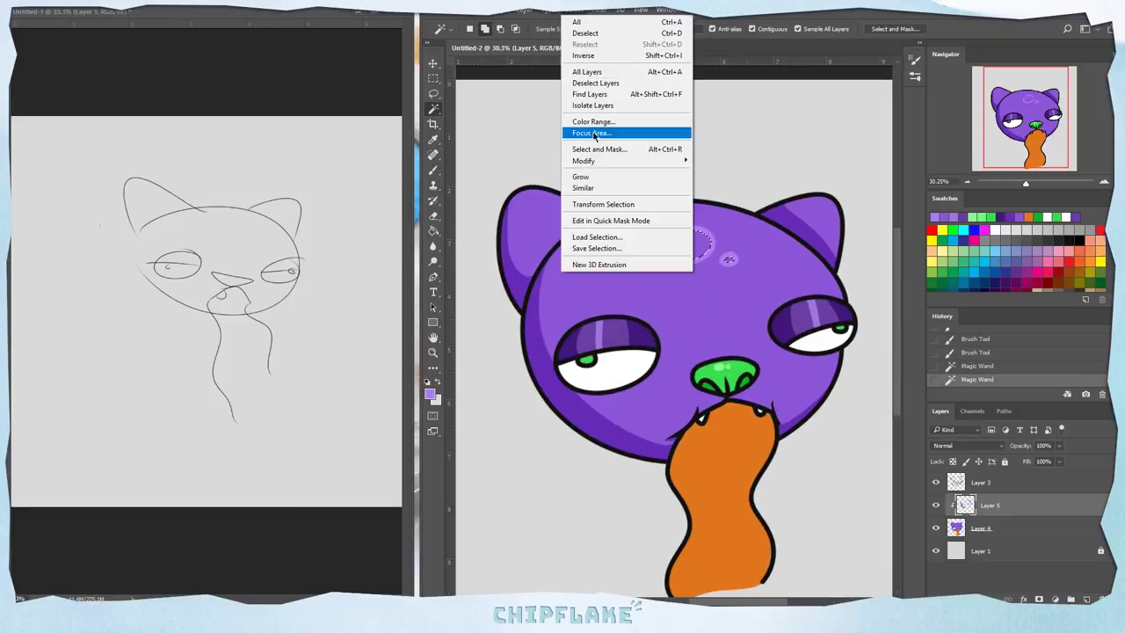
{"action": "left_click", "coordinate": [730, 185]}
{"action": "left_click", "coordinate": [1086, 599]}
{"action": "left_click", "coordinate": [689, 247]}
{"action": "key", "text": "ctrl+d"}
Step: Try a light purple highlight stroke along the upper edge of the left ear
{"action": "left_click", "coordinate": [434, 354]}
{"action": "mouse_move", "coordinate": [727, 299]}
{"action": "left_mouse_down"}
{"action": "mouse_move", "coordinate": [677, 299]}
{"action": "mouse_move", "coordinate": [716, 299]}
{"action": "left_mouse_up"}
{"action": "key", "text": "b"}
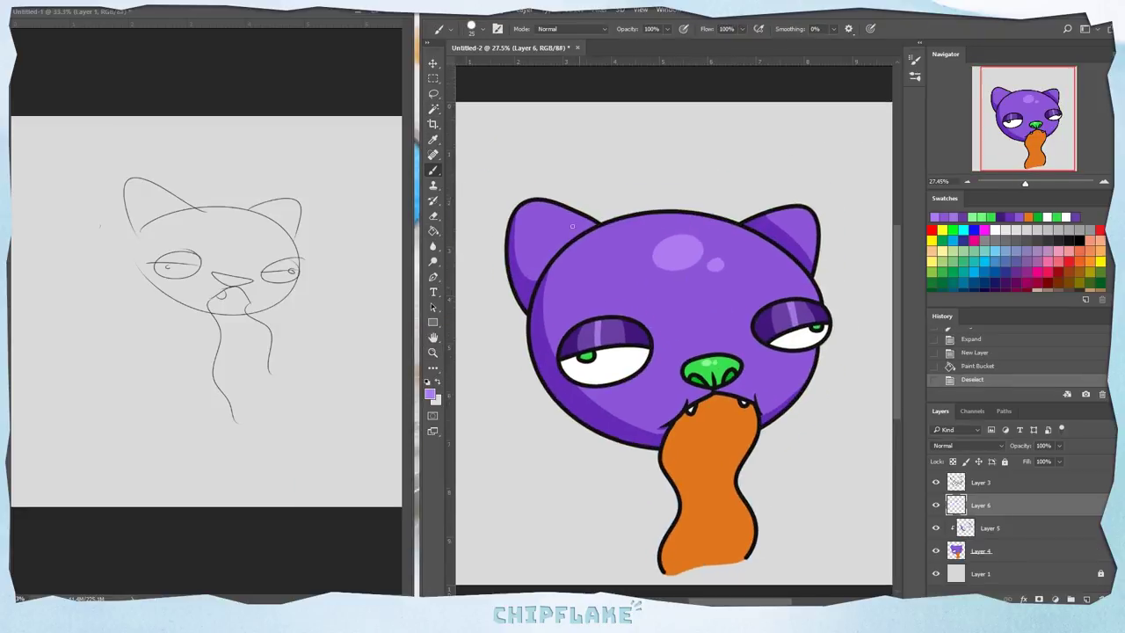
{"action": "key", "text": "ctrl+alt+z"}
{"action": "left_click_drag", "start_coordinate": [535, 205], "coordinate": [576, 220]}
{"action": "key", "text": "ctrl+alt+z"}
Step: Set the foreground colour to light orange #f6a660 and try a wavy highlight stroke down the orange shape
{"action": "key", "text": "i"}
{"action": "left_click", "coordinate": [699, 454]}
{"action": "left_click", "coordinate": [429, 394]}
{"action": "left_click", "coordinate": [402, 371]}
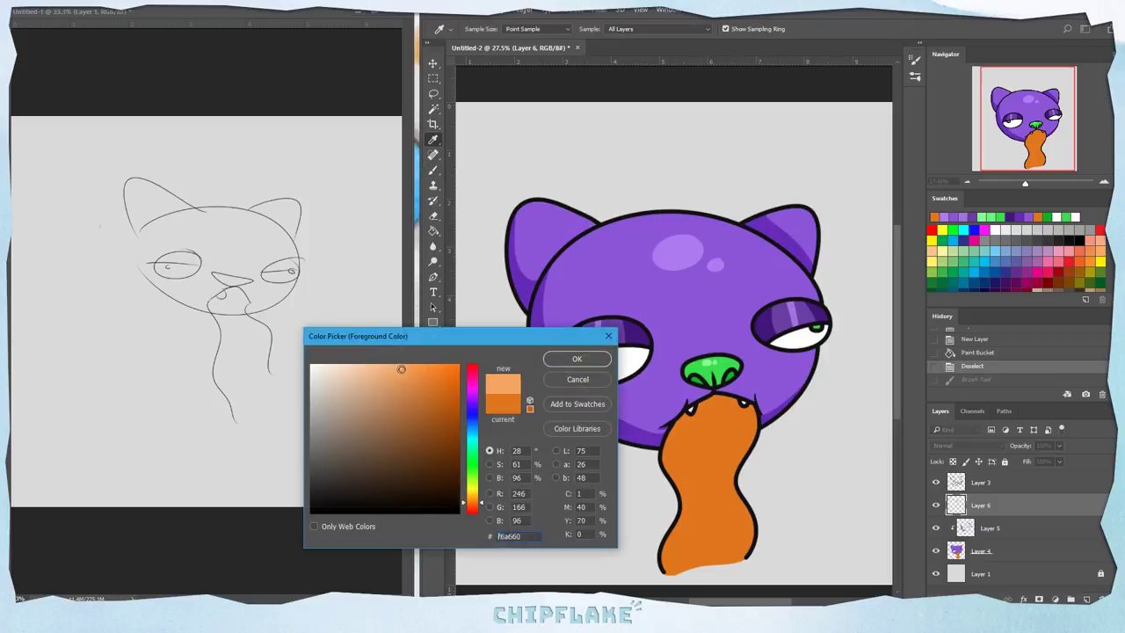
{"action": "left_click", "coordinate": [576, 359]}
{"action": "key", "text": "b"}
{"action": "key", "text": "ctrl+z"}
{"action": "mouse_move", "coordinate": [694, 431]}
{"action": "left_mouse_down"}
{"action": "mouse_move", "coordinate": [717, 458]}
{"action": "mouse_move", "coordinate": [681, 560]}
{"action": "left_mouse_up"}
Step: Set the foreground colour to a darker orange and brush wavy shading lines down the length of the orange shape
{"action": "left_click", "coordinate": [431, 399]}
{"action": "left_click", "coordinate": [449, 400]}
{"action": "left_click", "coordinate": [576, 359]}
{"action": "key", "text": "b"}
{"action": "left_click_drag", "start_coordinate": [721, 409], "coordinate": [716, 581]}
{"action": "left_click_drag", "start_coordinate": [730, 444], "coordinate": [714, 562]}
{"action": "left_click_drag", "start_coordinate": [749, 417], "coordinate": [738, 459]}
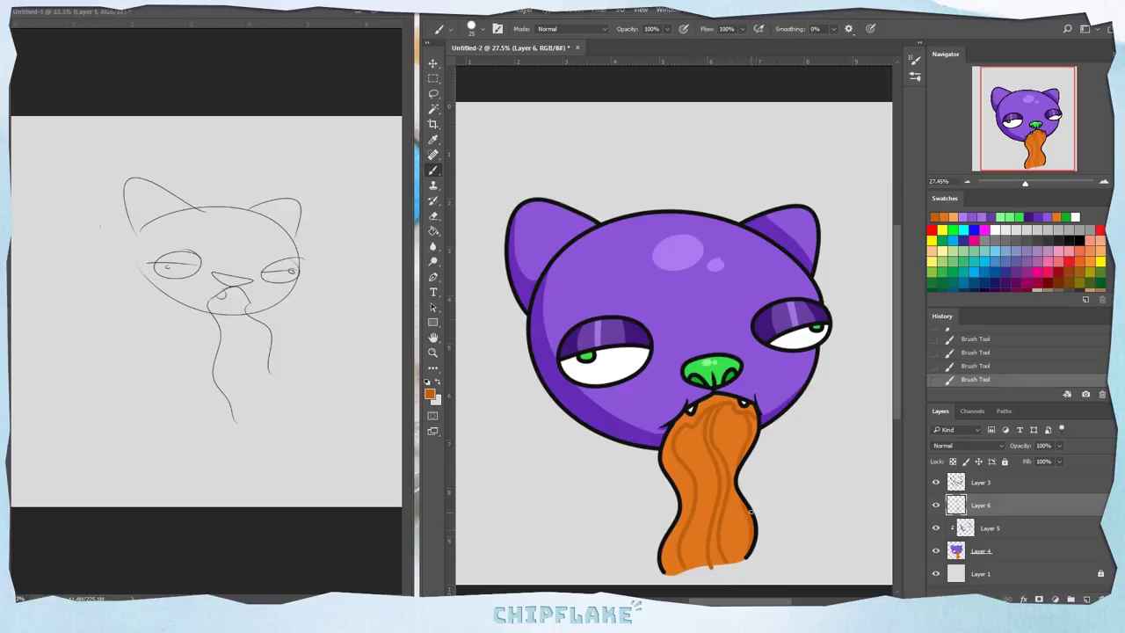
Step: Fill the outlined part of the orange shape with dark orange on a new layer, using an expanded selection
{"action": "key", "text": "w"}
{"action": "left_click", "coordinate": [683, 466]}
{"action": "left_click", "coordinate": [574, 10]}
{"action": "left_click", "coordinate": [713, 183]}
{"action": "key", "text": "Return"}
{"action": "key", "text": "ctrl+shift+alt+n"}
{"action": "key", "text": "g"}
{"action": "left_click", "coordinate": [703, 458]}
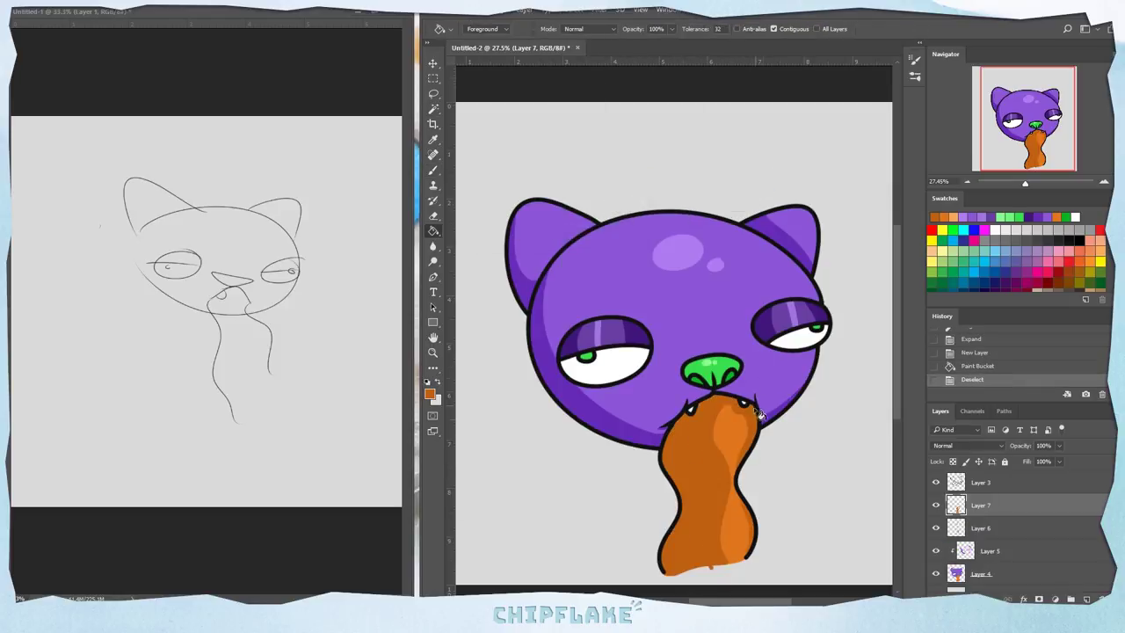
Step: Try an eraser stroke of size 61 through the dark orange shading, and merge Layer 7 down into Layer 6
{"action": "left_click", "coordinate": [481, 31]}
{"action": "left_click_drag", "start_coordinate": [446, 62], "coordinate": [466, 61]}
{"action": "key", "text": "Return"}
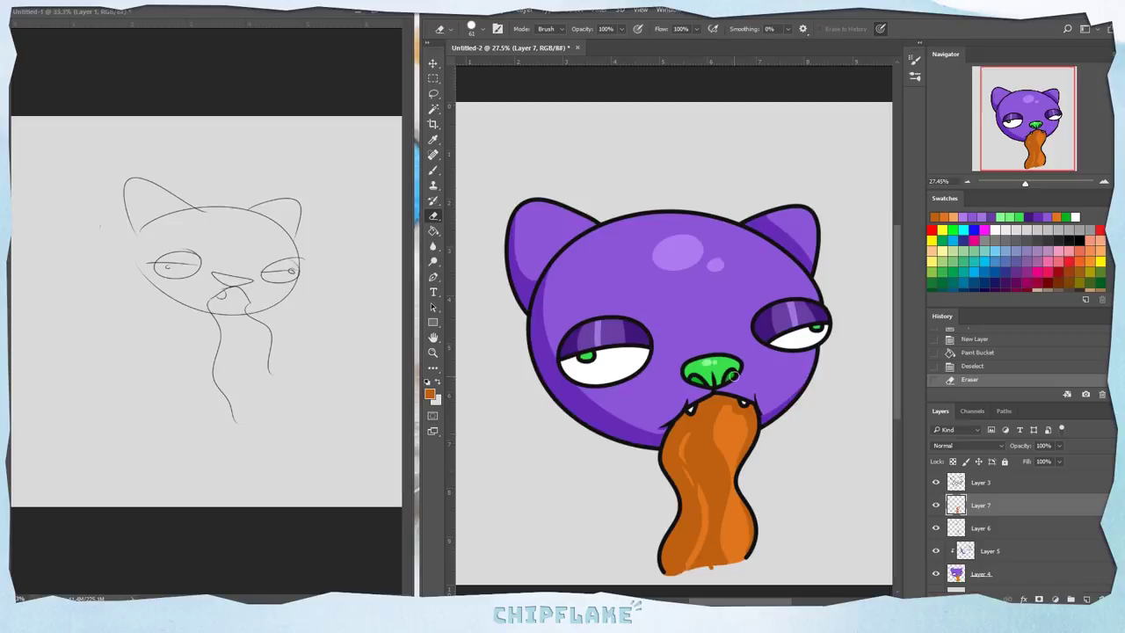
{"action": "key", "text": "ctrl+z"}
{"action": "right_click", "coordinate": [1013, 505]}
{"action": "left_click", "coordinate": [957, 426]}
Step: Erase a wavy streak down the dark orange shading on Layer 6, with pen pressure control of the eraser size turned off
{"action": "left_click_drag", "start_coordinate": [688, 431], "coordinate": [696, 570]}
{"action": "key", "text": "ctrl+z"}
{"action": "left_click", "coordinate": [881, 29]}
{"action": "left_click_drag", "start_coordinate": [688, 429], "coordinate": [696, 567]}
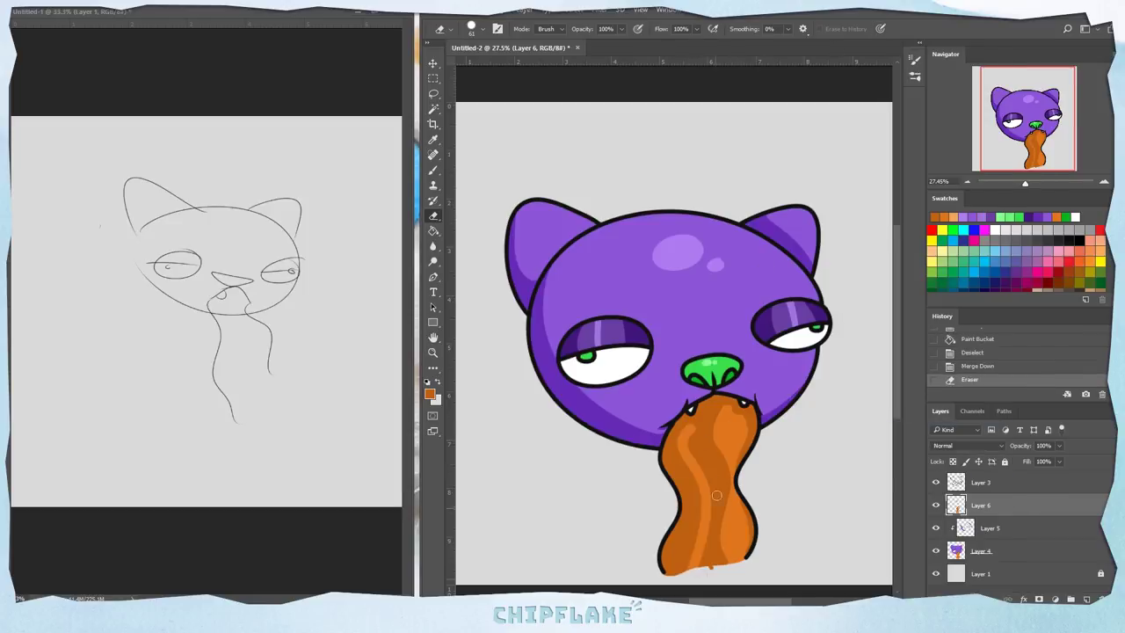
{"action": "left_click_drag", "start_coordinate": [722, 488], "coordinate": [722, 497]}
{"action": "key", "text": "ctrl+z"}
Step: Try a dark orange paint bucket fill on Layer 6, and step back through the history to remove the orange shape's shading
{"action": "key", "text": "g"}
{"action": "left_click", "coordinate": [731, 462]}
{"action": "left_click", "coordinate": [477, 11]}
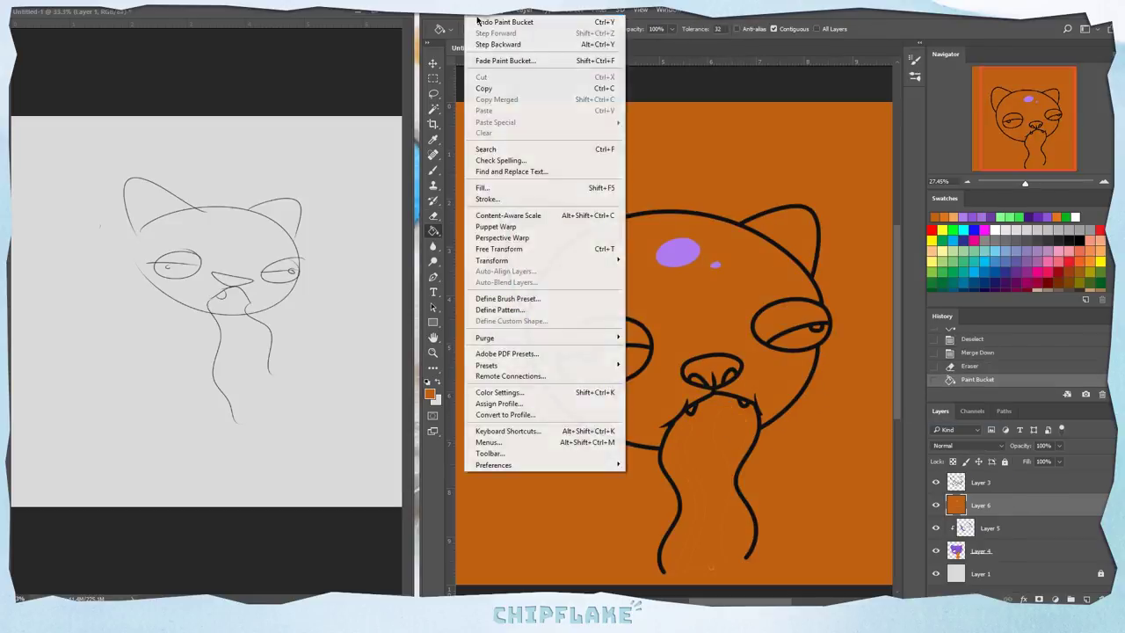
{"action": "left_click", "coordinate": [497, 43]}
{"action": "key", "text": "ctrl+alt+z"}
{"action": "key", "text": "ctrl+alt+z"}
{"action": "key", "text": "ctrl+alt+z"}
{"action": "key", "text": "ctrl+alt+z"}
{"action": "key", "text": "ctrl+alt+z"}
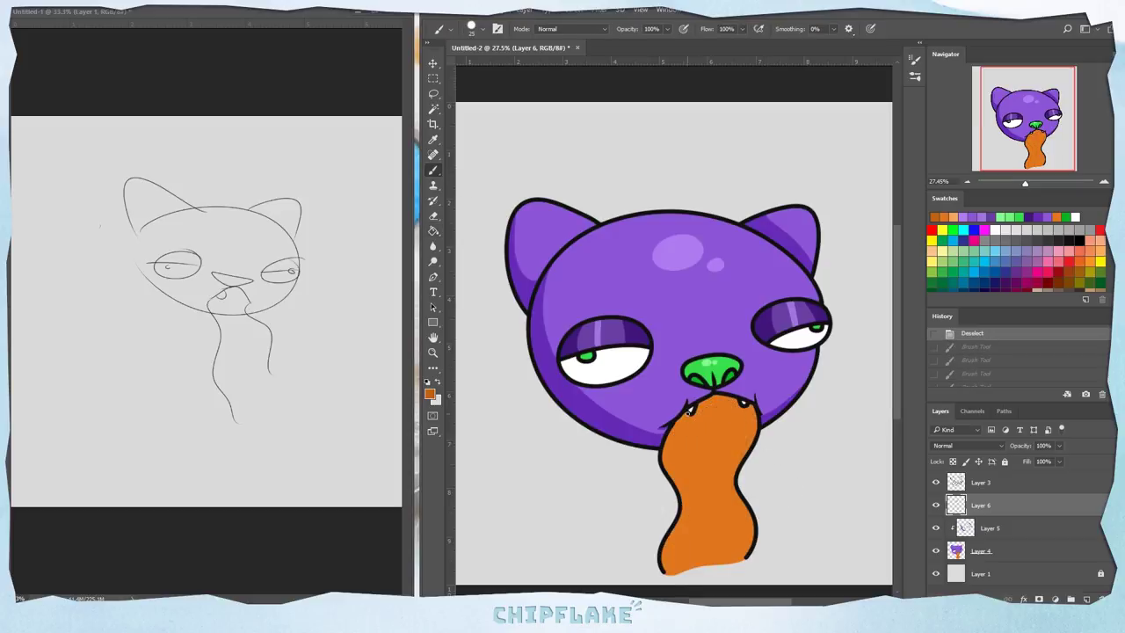
Step: Try a dark orange brush stroke down the left side of the orange shape
{"action": "left_click_drag", "start_coordinate": [691, 412], "coordinate": [679, 561]}
{"action": "key", "text": "ctrl+alt+z"}
{"action": "key", "text": "ctrl+alt+z"}
{"action": "key", "text": "ctrl+alt+z"}
{"action": "key", "text": "ctrl+alt+z"}
Step: Set the foreground colour to a light orange based on the shape's fill and try two highlight strokes across the orange shape
{"action": "left_click", "coordinate": [714, 444], "text": "alt"}
{"action": "left_click", "coordinate": [430, 394]}
{"action": "left_click", "coordinate": [407, 366]}
{"action": "left_click", "coordinate": [576, 359]}
{"action": "left_click_drag", "start_coordinate": [679, 451], "coordinate": [720, 449]}
{"action": "left_click_drag", "start_coordinate": [704, 535], "coordinate": [743, 525]}
{"action": "key", "text": "ctrl+alt+z"}
{"action": "key", "text": "ctrl+alt+z"}
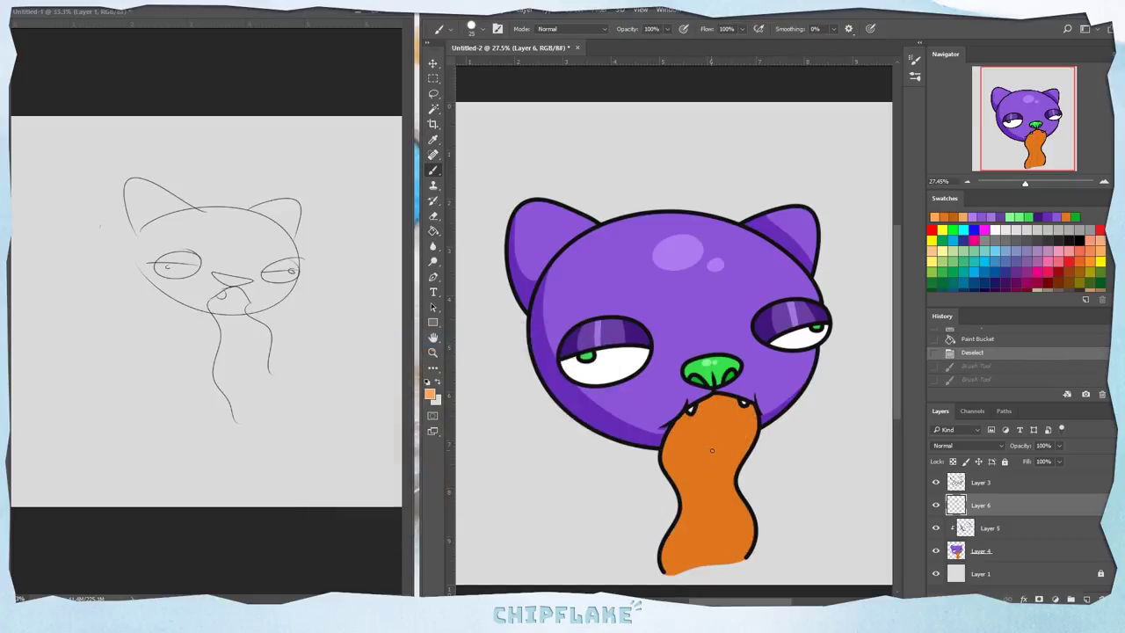
Step: Try two light orange brush strokes outlining a wavy highlight band down the orange shape
{"action": "left_click_drag", "start_coordinate": [706, 400], "coordinate": [692, 573]}
{"action": "left_click_drag", "start_coordinate": [737, 401], "coordinate": [711, 569]}
{"action": "key", "text": "ctrl+alt+z"}
Step: Try filling the area between the two strokes with light orange on a new layer, using an expanded selection
{"action": "key", "text": "w"}
{"action": "left_click", "coordinate": [714, 479]}
{"action": "left_click", "coordinate": [572, 10]}
{"action": "left_click", "coordinate": [723, 185]}
{"action": "left_click", "coordinate": [1087, 599]}
{"action": "key", "text": "g"}
{"action": "left_click", "coordinate": [717, 457]}
{"action": "key", "text": "ctrl+d"}
Step: Undo the highlight band's fill, its new layer and the outline strokes
{"action": "key", "text": "ctrl+alt+z"}
{"action": "key", "text": "ctrl+alt+z"}
{"action": "key", "text": "ctrl+alt+z"}
{"action": "key", "text": "ctrl+alt+z"}
{"action": "key", "text": "ctrl+alt+z"}
{"action": "key", "text": "ctrl+alt+z"}
{"action": "key", "text": "ctrl+alt+z"}
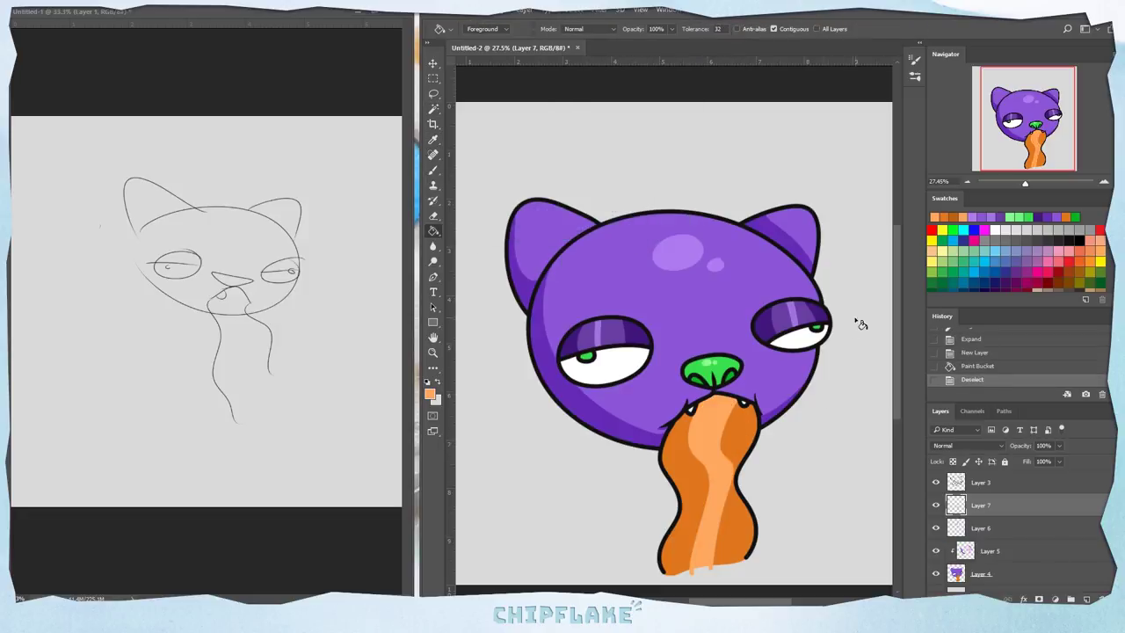
Step: Brush two wavy light orange outline strokes down the orange shape on Layer 5, redoing the second stroke once
{"action": "left_click", "coordinate": [996, 527]}
{"action": "key", "text": "b"}
{"action": "left_click_drag", "start_coordinate": [705, 400], "coordinate": [687, 570]}
{"action": "left_click_drag", "start_coordinate": [737, 401], "coordinate": [723, 533]}
{"action": "key", "text": "ctrl+alt+z"}
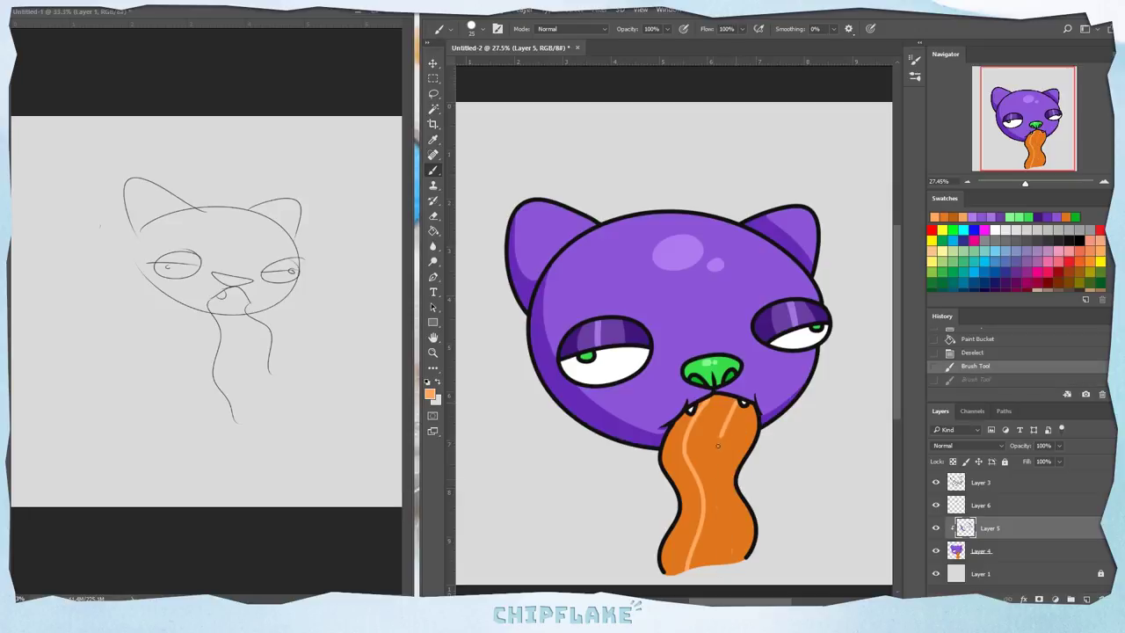
{"action": "left_click_drag", "start_coordinate": [737, 401], "coordinate": [728, 564]}
Step: Select the area between the strokes, expand the selection, fill it with light orange on a new layer and deselect
{"action": "key", "text": "w"}
{"action": "left_click", "coordinate": [714, 484]}
{"action": "left_click", "coordinate": [573, 10]}
{"action": "left_click", "coordinate": [722, 185]}
{"action": "key", "text": "Return"}
{"action": "left_click", "coordinate": [1086, 599]}
{"action": "key", "text": "g"}
{"action": "left_click", "coordinate": [714, 475]}
{"action": "key", "text": "ctrl+d"}
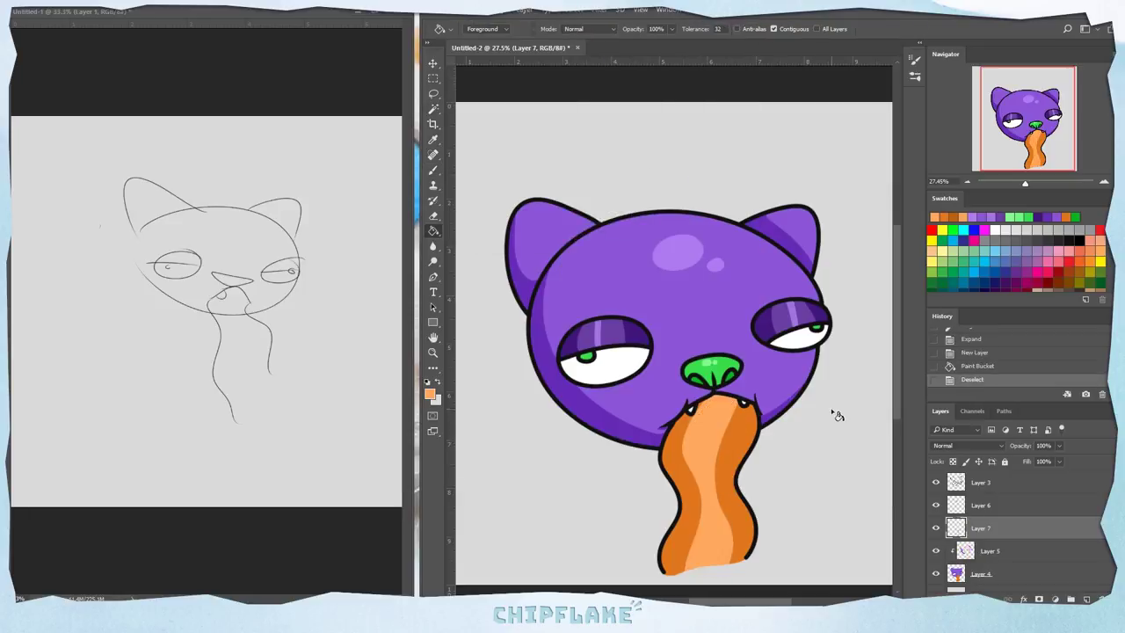
Step: Add a new layer above the highlight band's layer and set the foreground colour to white
{"action": "right_click", "coordinate": [1001, 529]}
{"action": "left_click", "coordinate": [1023, 533]}
{"action": "left_click", "coordinate": [1087, 598]}
{"action": "key", "text": "i"}
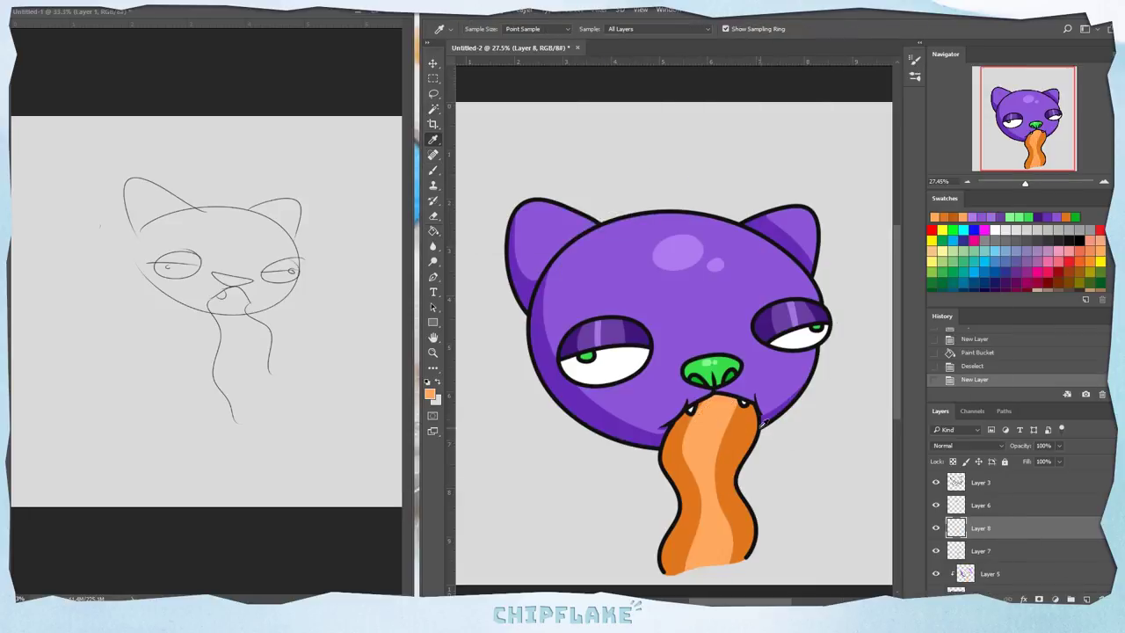
{"action": "left_click", "coordinate": [431, 395]}
{"action": "left_click", "coordinate": [311, 365]}
{"action": "left_click", "coordinate": [576, 359]}
Step: Paint four small white crosses along the orange shape and bring their layer to the top of the layer stack
{"action": "key", "text": "b"}
{"action": "mouse_move", "coordinate": [739, 419]}
{"action": "left_mouse_down"}
{"action": "mouse_move", "coordinate": [742, 439]}
{"action": "mouse_move", "coordinate": [752, 428]}
{"action": "mouse_move", "coordinate": [744, 440]}
{"action": "left_mouse_up"}
{"action": "key", "text": "ctrl+alt+z"}
{"action": "key", "text": "ctrl+alt+z"}
{"action": "left_click_drag", "start_coordinate": [732, 431], "coordinate": [752, 429]}
{"action": "left_click_drag", "start_coordinate": [695, 511], "coordinate": [688, 525]}
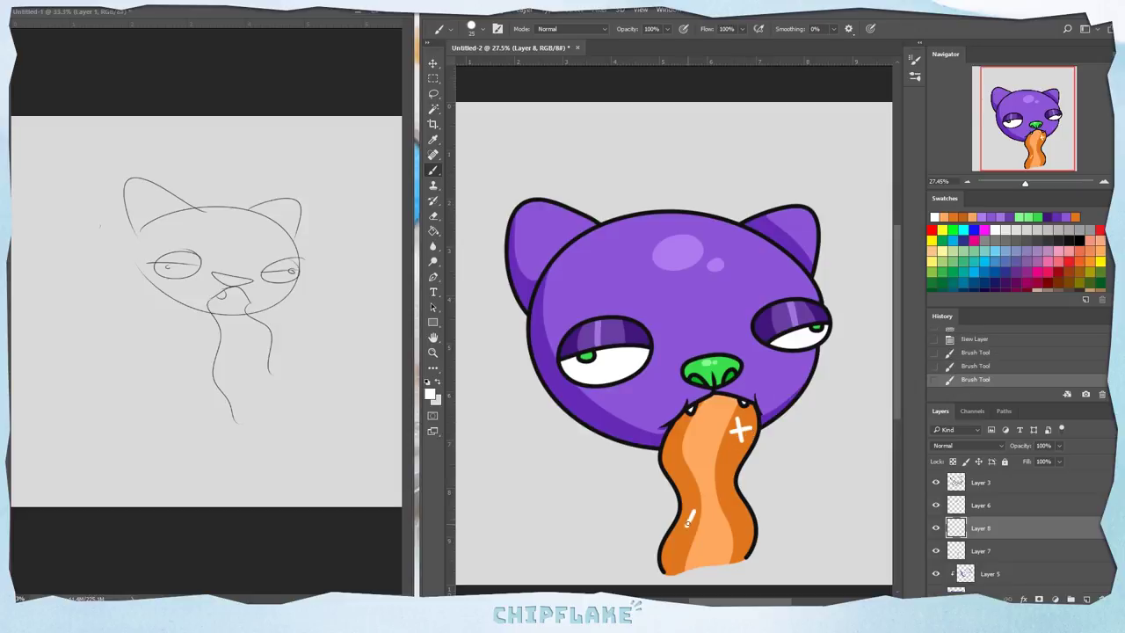
{"action": "key", "text": "ctrl+shift+bracketright"}
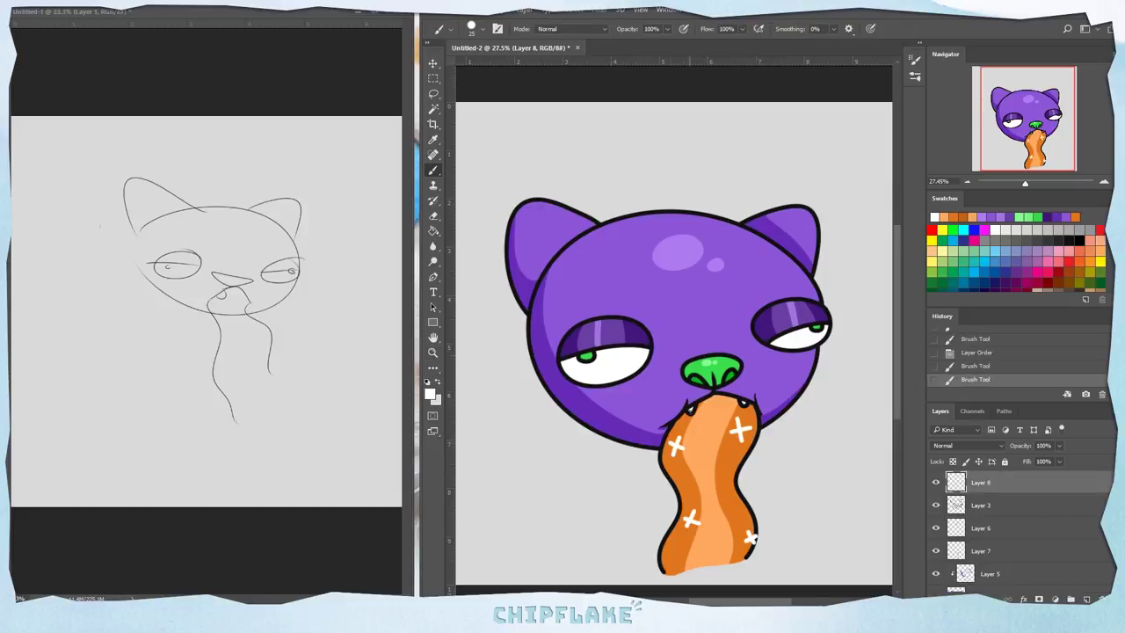
Step: Erase the edges of the upper-right white cross below the fang to carve it into a pointed four-armed sparkle
{"action": "key", "text": "z"}
{"action": "left_click_drag", "start_coordinate": [747, 424], "coordinate": [817, 420]}
{"action": "key", "text": "e"}
{"action": "left_click", "coordinate": [483, 29]}
{"action": "key", "text": "ctrl+alt+z"}
{"action": "key", "text": "ctrl+alt+z"}
{"action": "left_click_drag", "start_coordinate": [701, 393], "coordinate": [717, 440]}
{"action": "left_click_drag", "start_coordinate": [724, 443], "coordinate": [775, 442]}
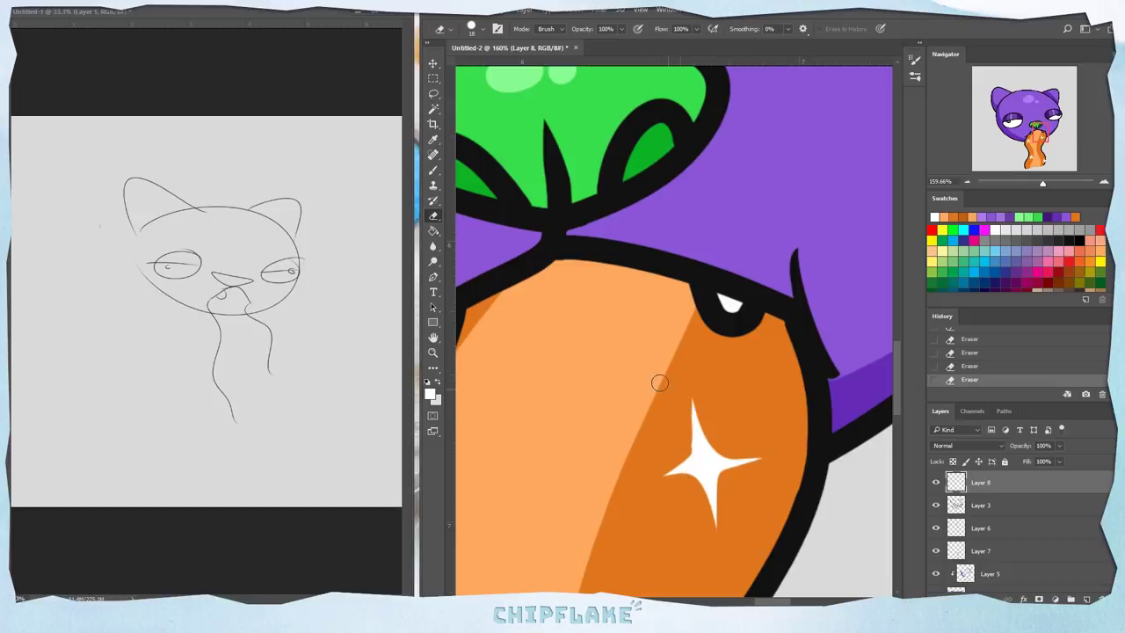
Step: Erase the edges of the lower-left white cross on the orange shape to carve it into a four-pointed sparkle
{"action": "scroll", "coordinate": [659, 383], "scroll_direction": "down", "scroll_amount": 6}
{"action": "scroll", "coordinate": [661, 389], "scroll_direction": "up", "scroll_amount": 6}
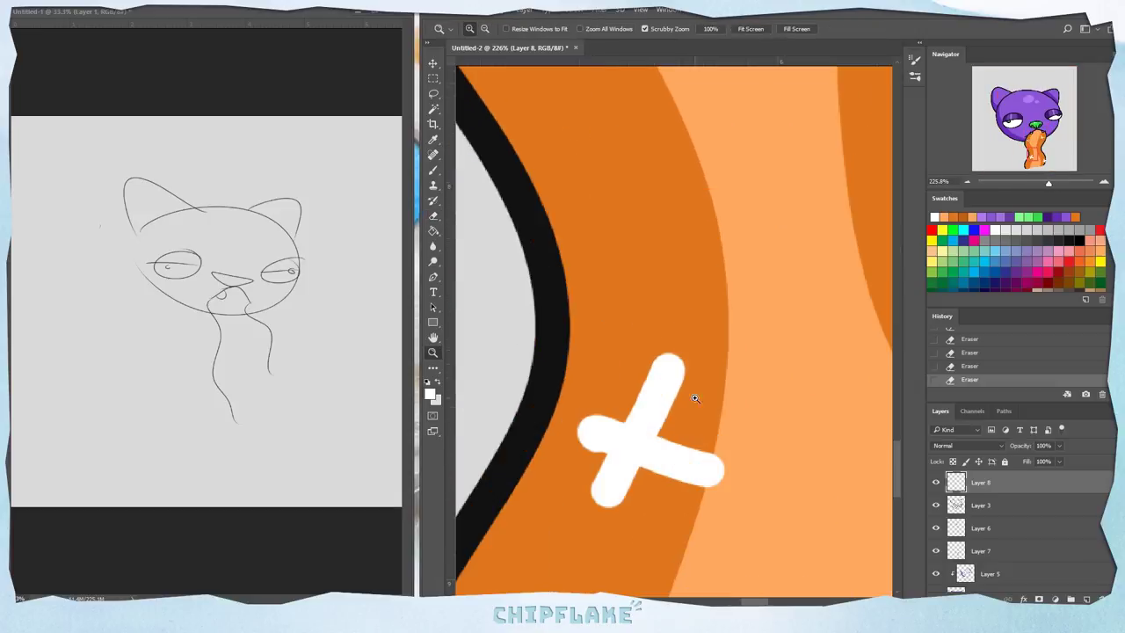
{"action": "mouse_move", "coordinate": [659, 360]}
{"action": "left_mouse_down"}
{"action": "mouse_move", "coordinate": [704, 466]}
{"action": "mouse_move", "coordinate": [598, 502]}
{"action": "left_mouse_up"}
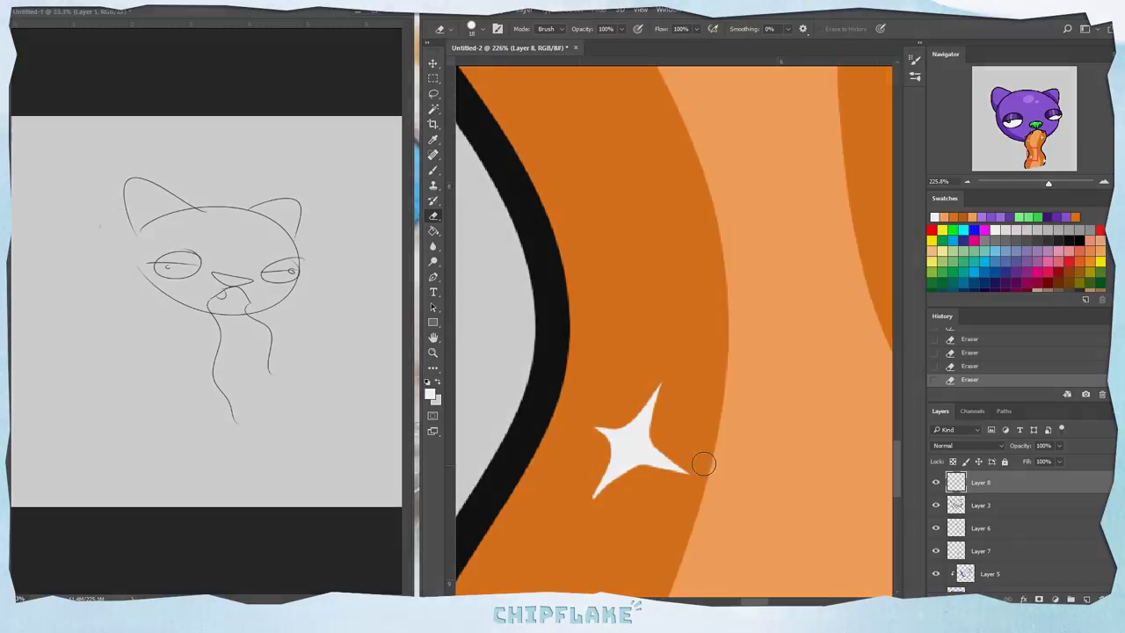